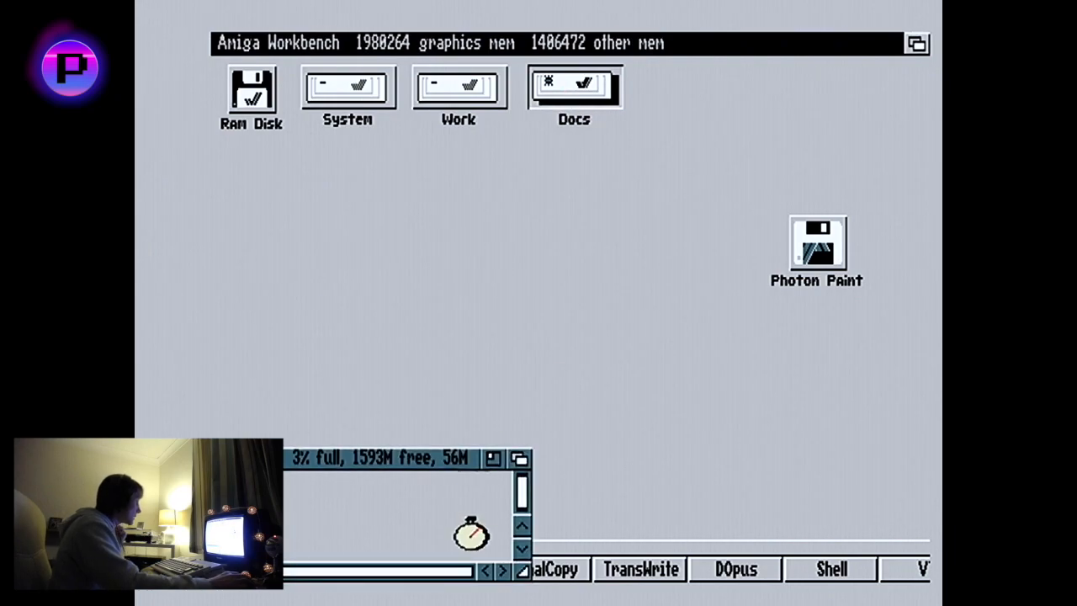
- Open the Shinji drawer inside the Evangelion drawer of Graphics to reach the landscape's picture files
double_click(262, 495)
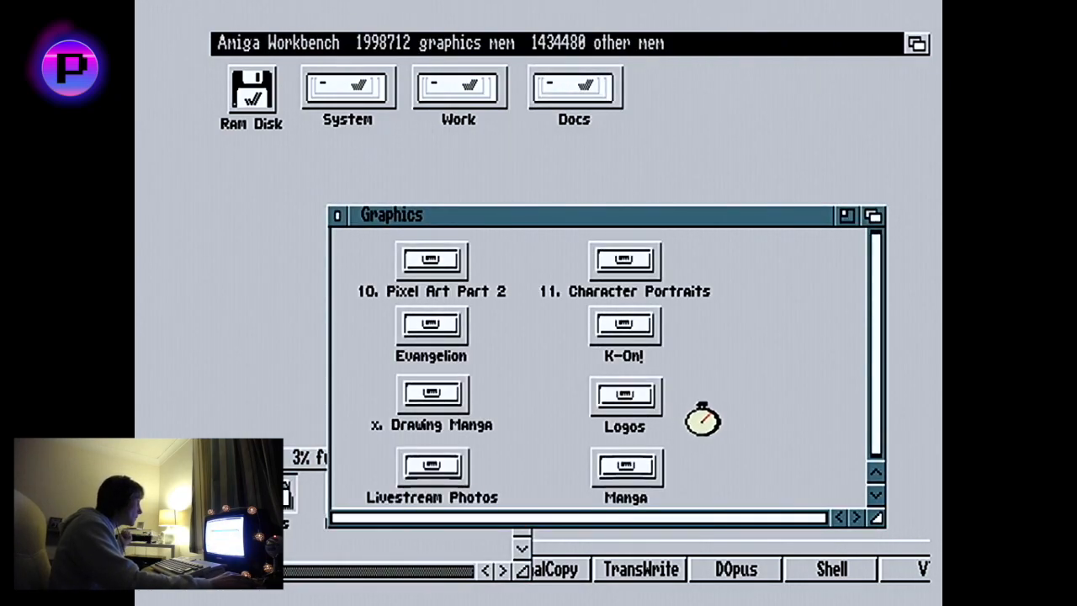
double_click(450, 334)
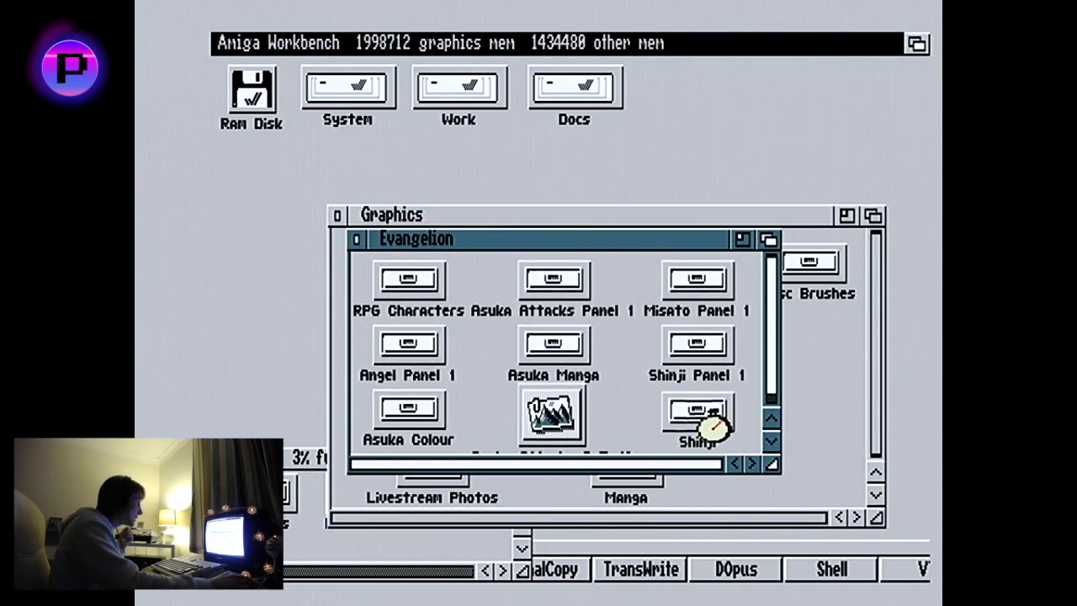
double_click(707, 414)
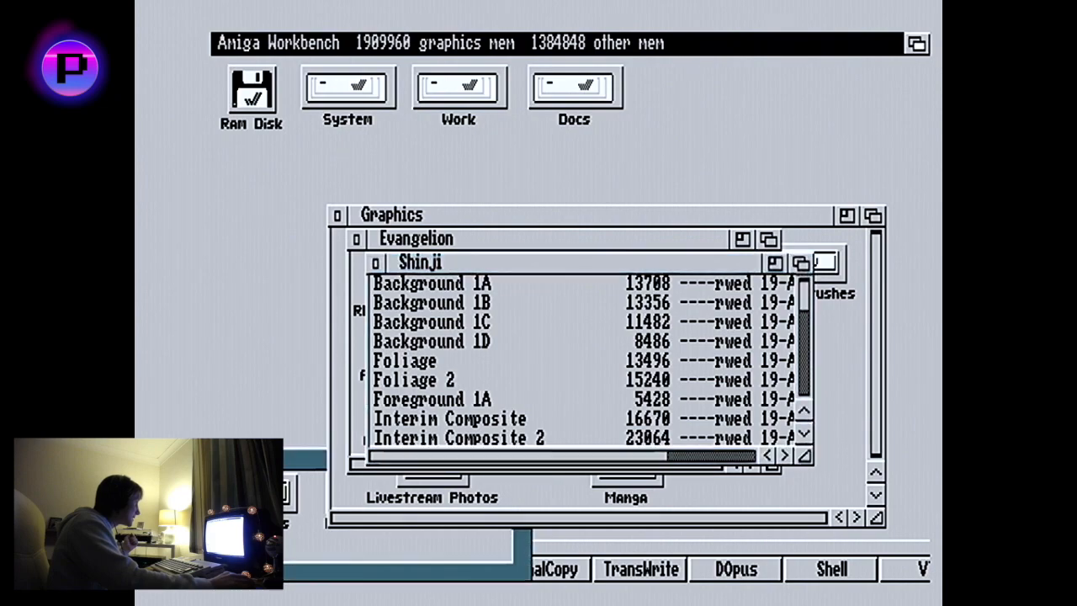
left_click_drag(392, 348, 345, 574)
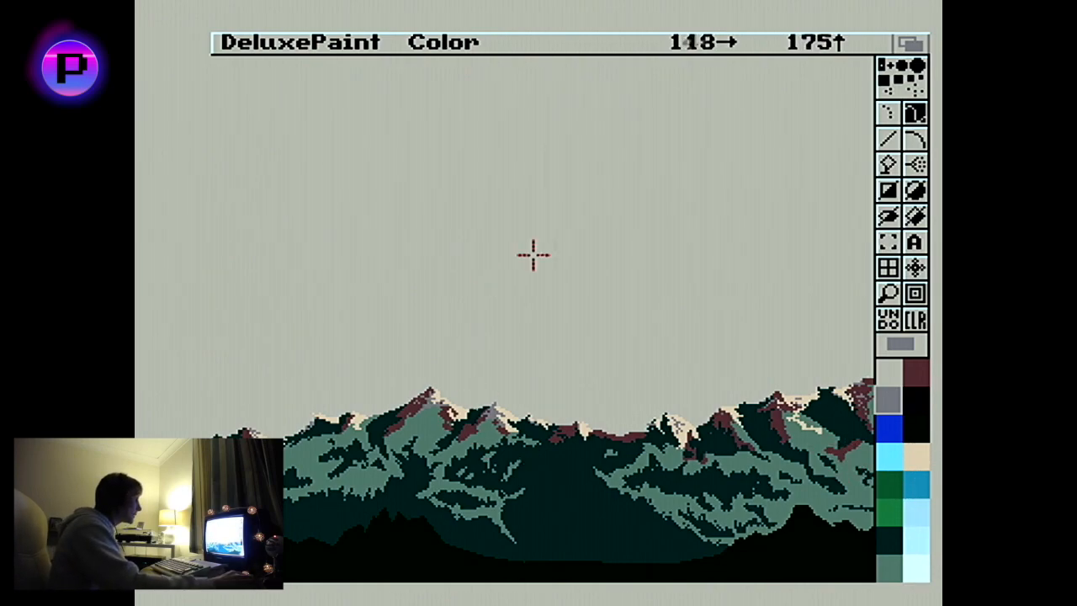
- Examine the mountain background picture down to its foreground and across its full width
key("Down")
key("Down")
key("Down")
key("Down")
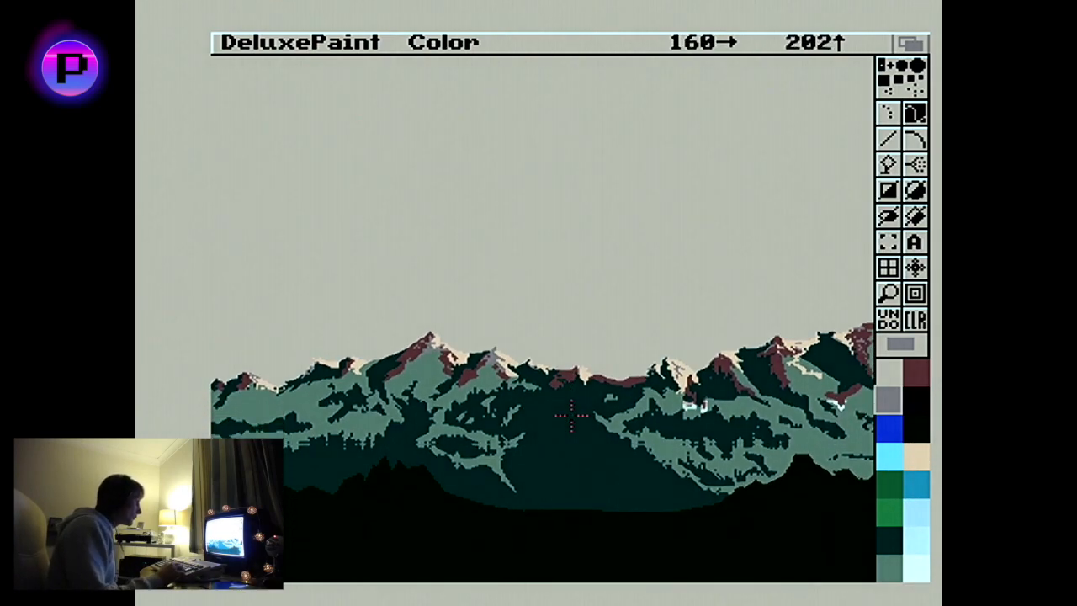
key("Right")
key("Right")
key("Right")
key("Right")
key("Right")
key("Right")
key("Right")
key("Right")
key("Right")
key("Right")
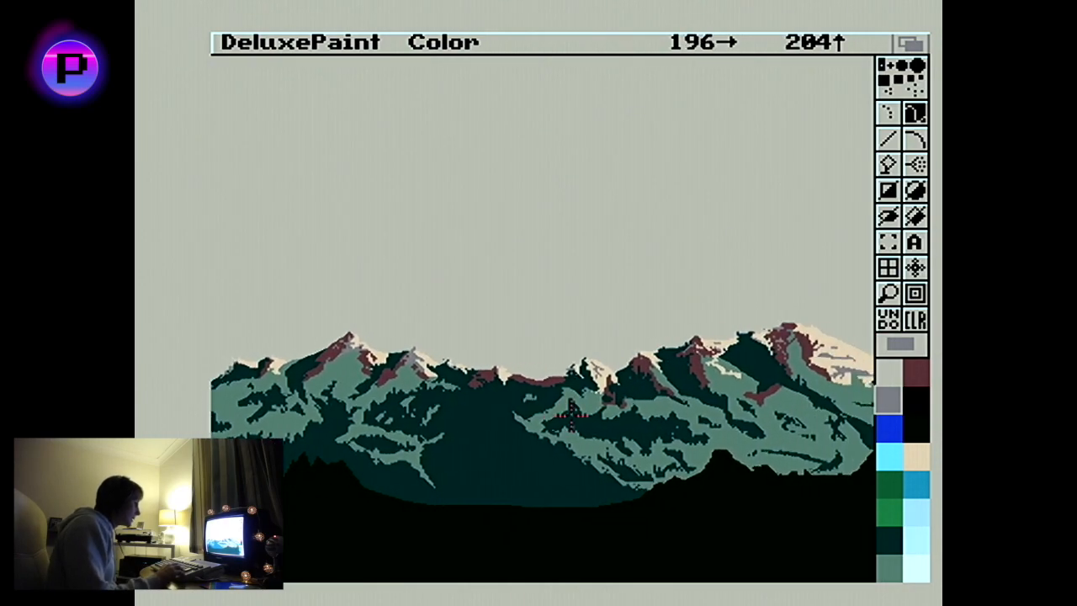
key("Right")
key("Left")
key("Left")
key("Left")
key("Left")
key("Left")
key("Left")
key("Left")
key("Left")
key("Left")
key("Left")
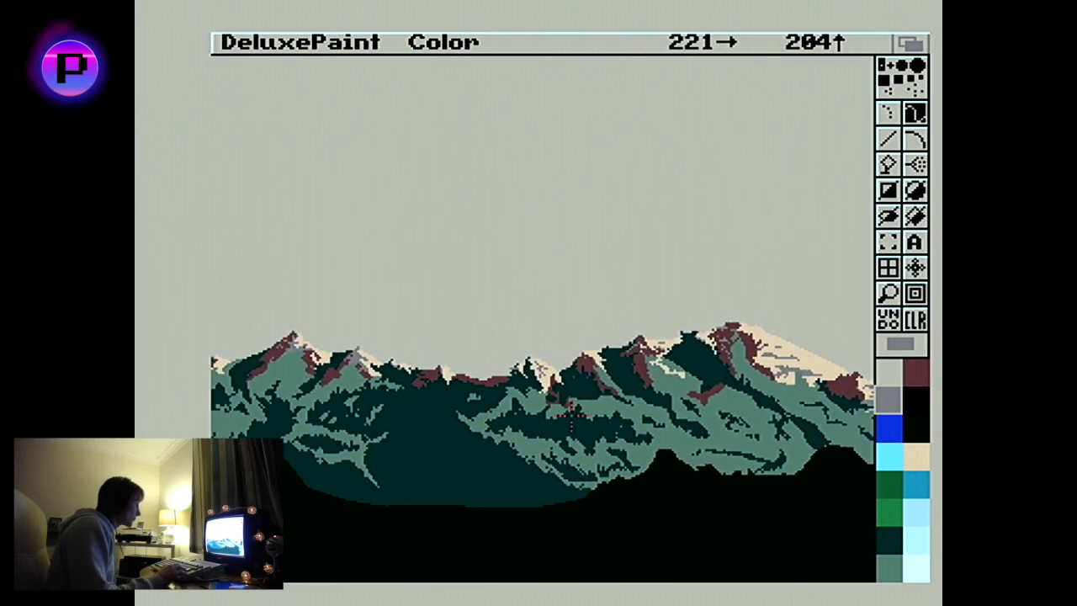
key("Left")
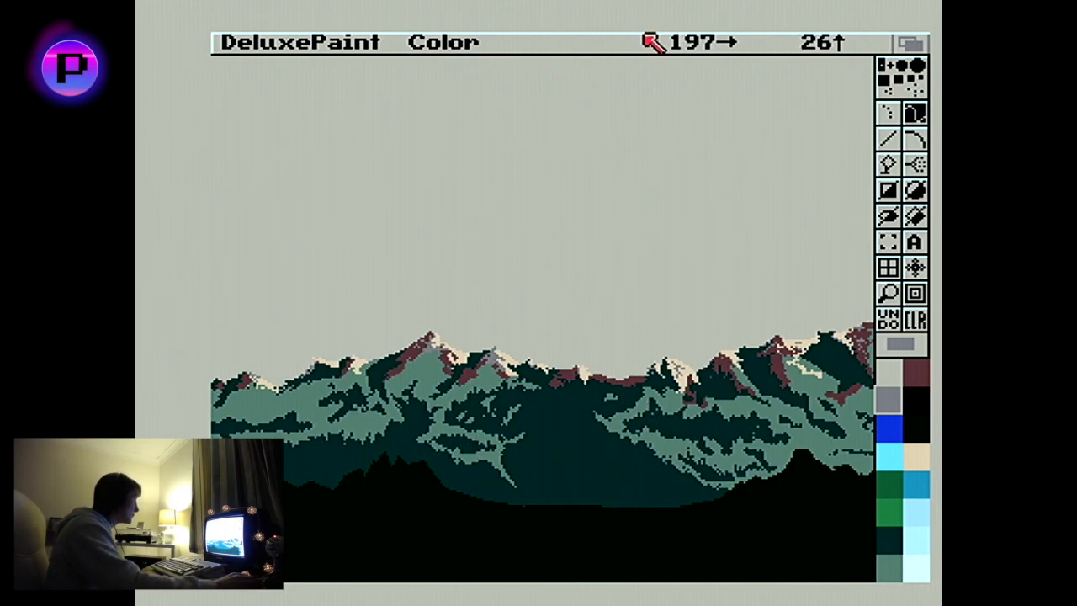
- Start loading a brush and browse to the Graphics/Evangelion/Shinji drawer on ADH1:
right_click(498, 42)
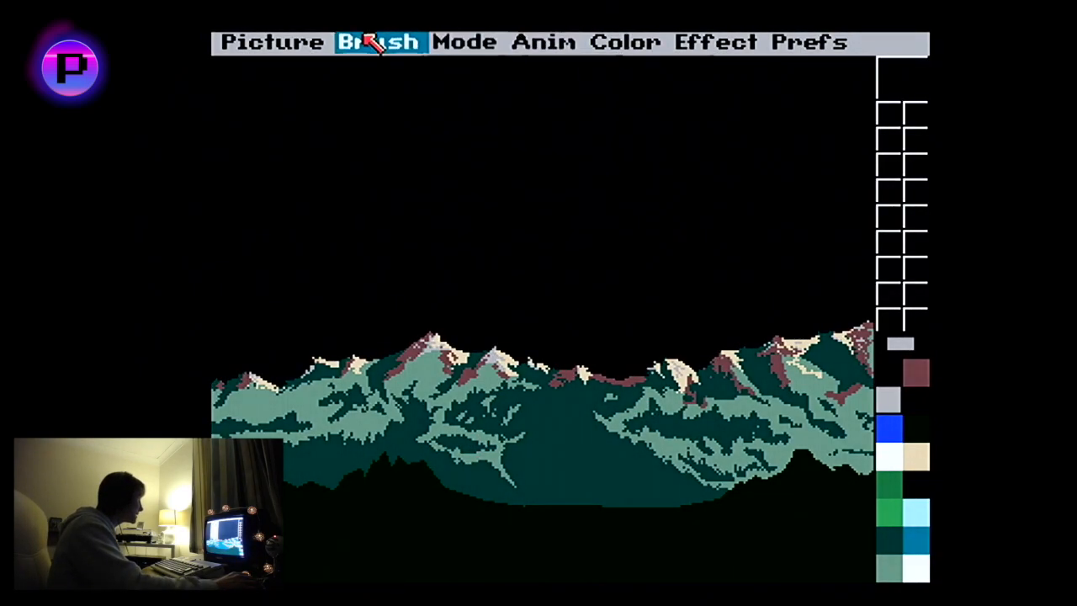
right_click(378, 73)
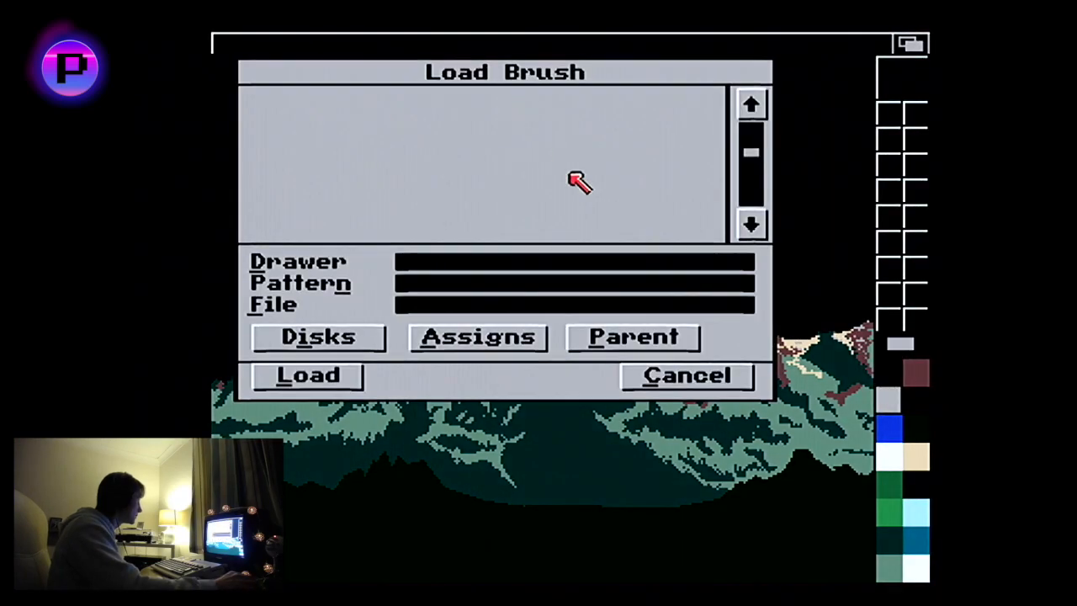
left_click(330, 341)
left_click(378, 113)
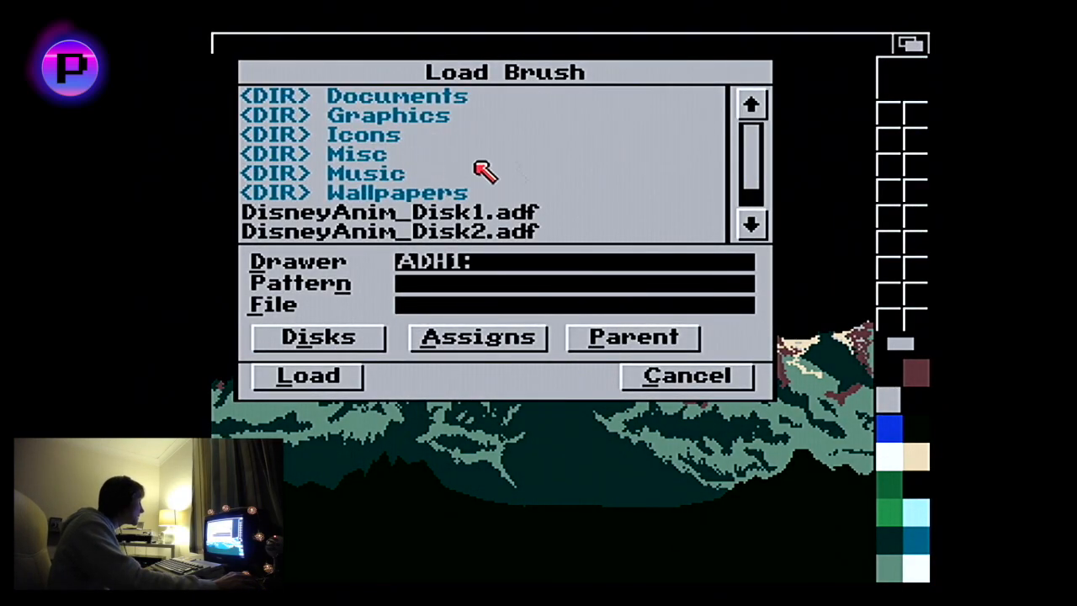
left_click(477, 124)
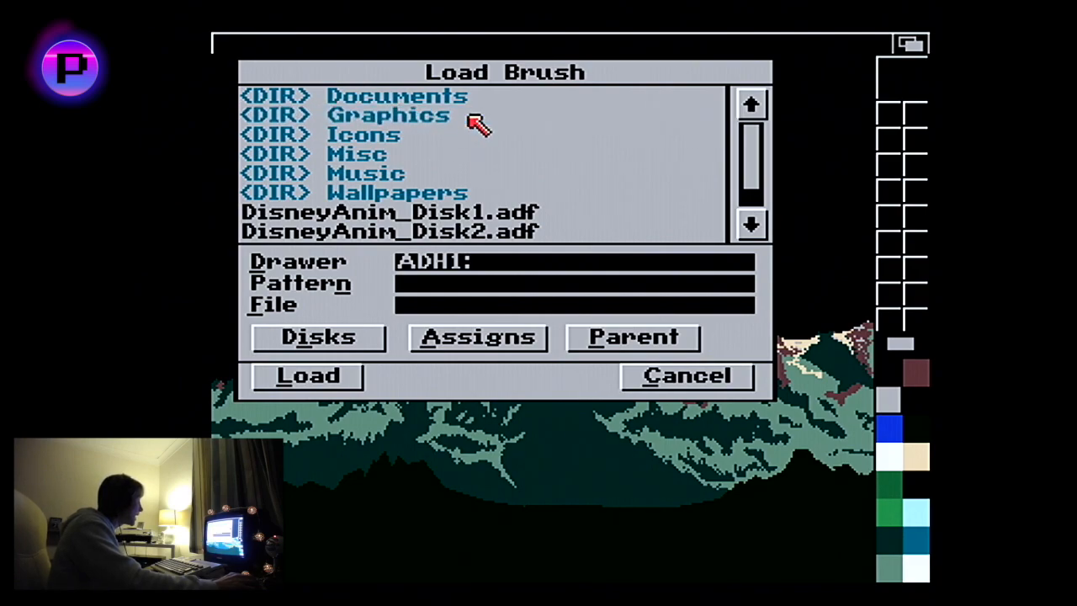
left_click(486, 136)
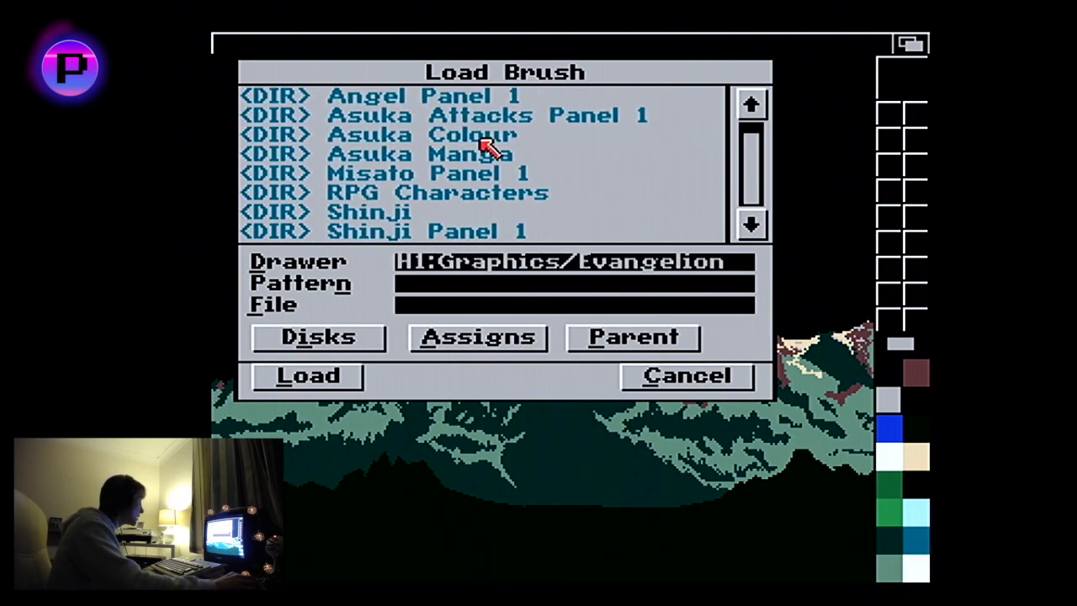
left_click(468, 217)
- Load Tree1.brush and stamp the tree once on the left half of the blank spare page
left_click(768, 205)
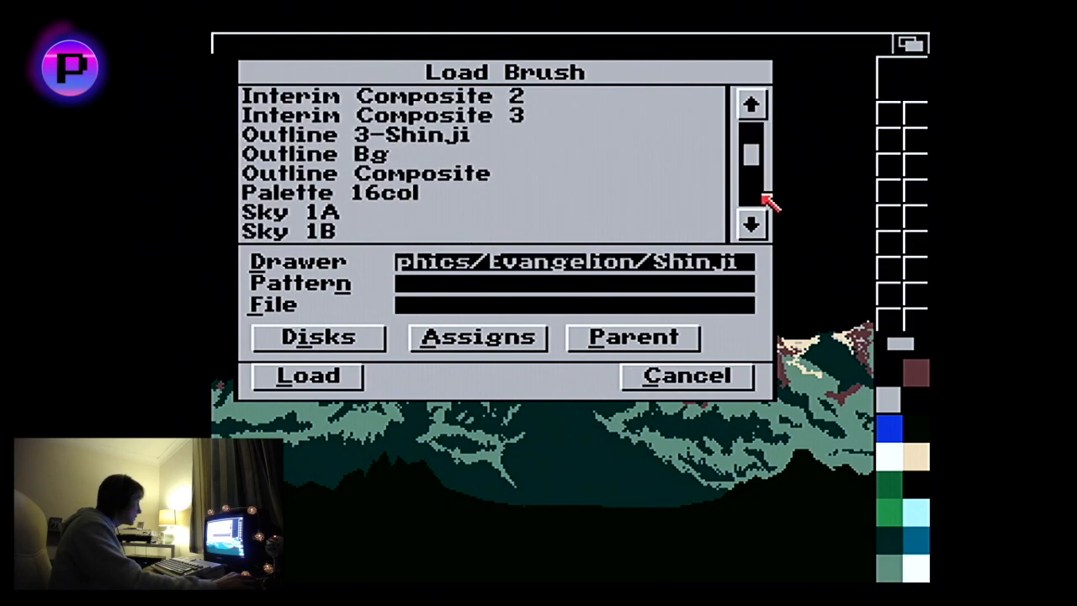
left_click(768, 205)
left_click(398, 215)
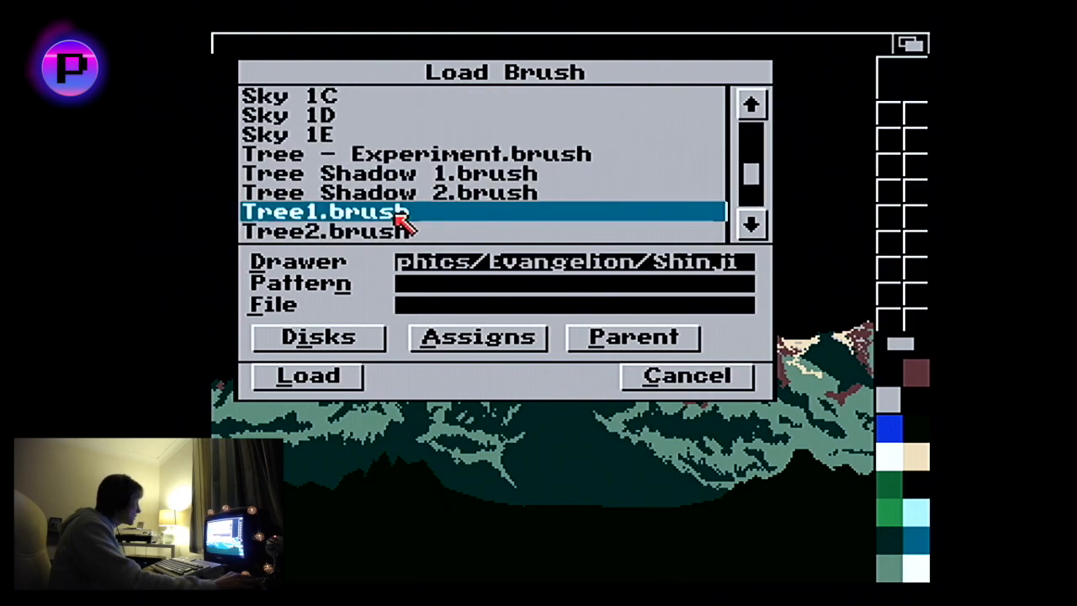
left_click(307, 384)
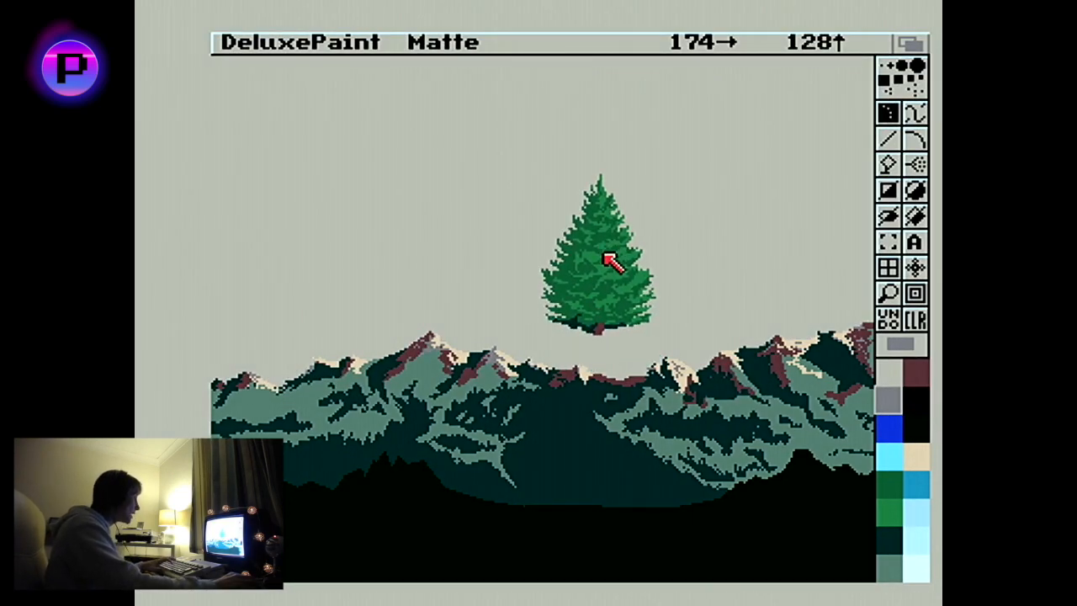
key("k")
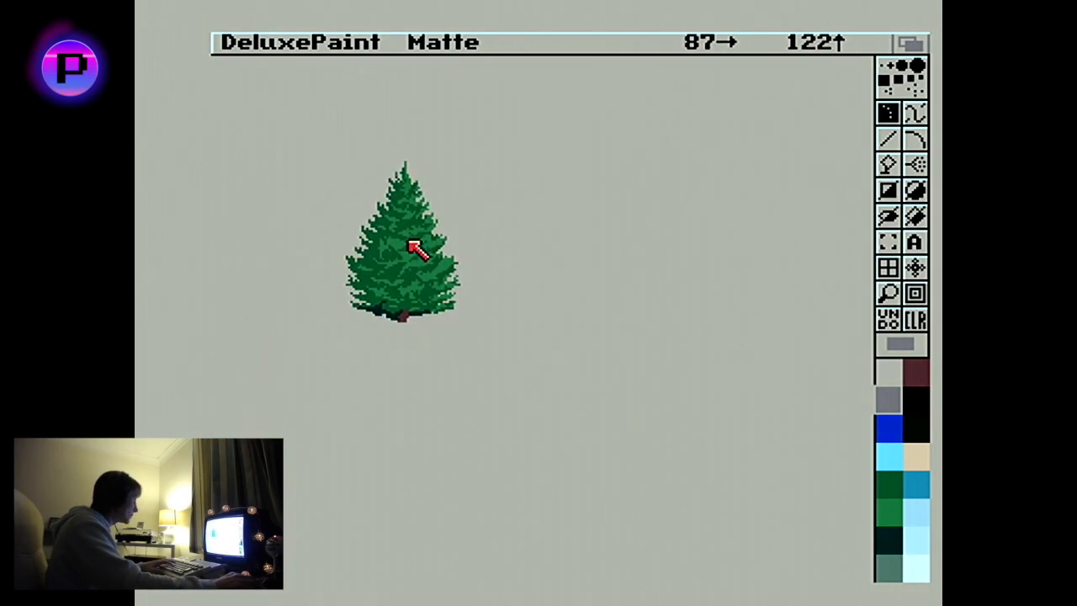
left_click(418, 249)
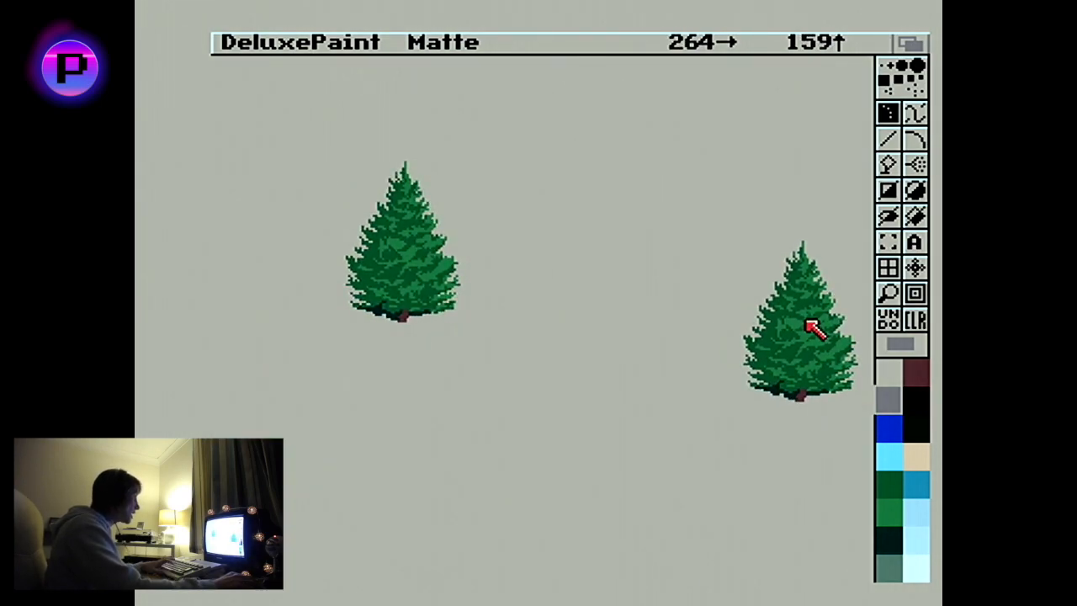
- Swap to the mountain picture for a look and return to the spare page
key("j")
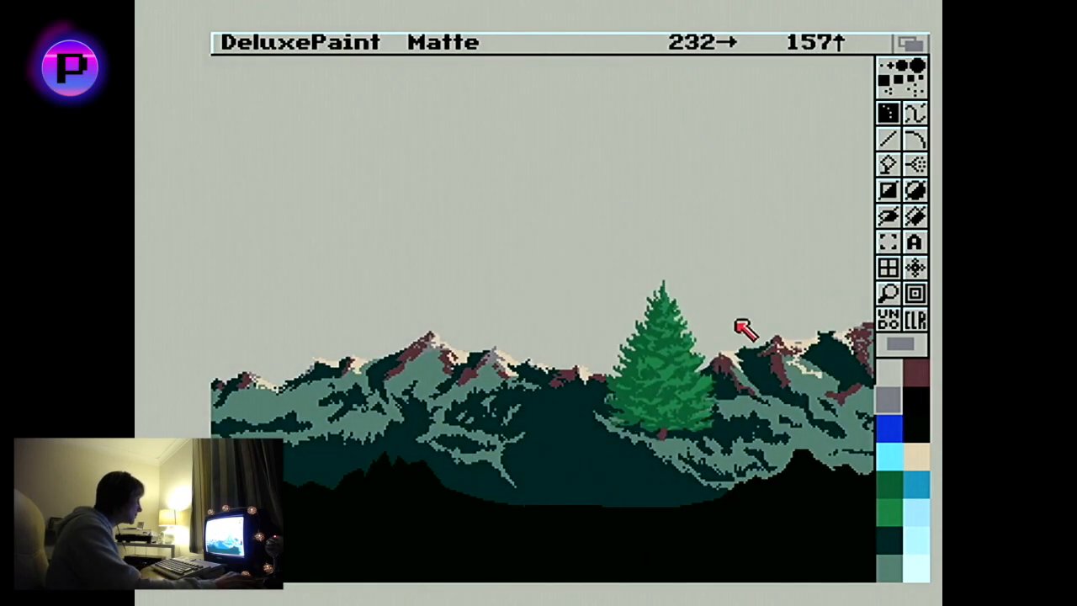
right_click(261, 43)
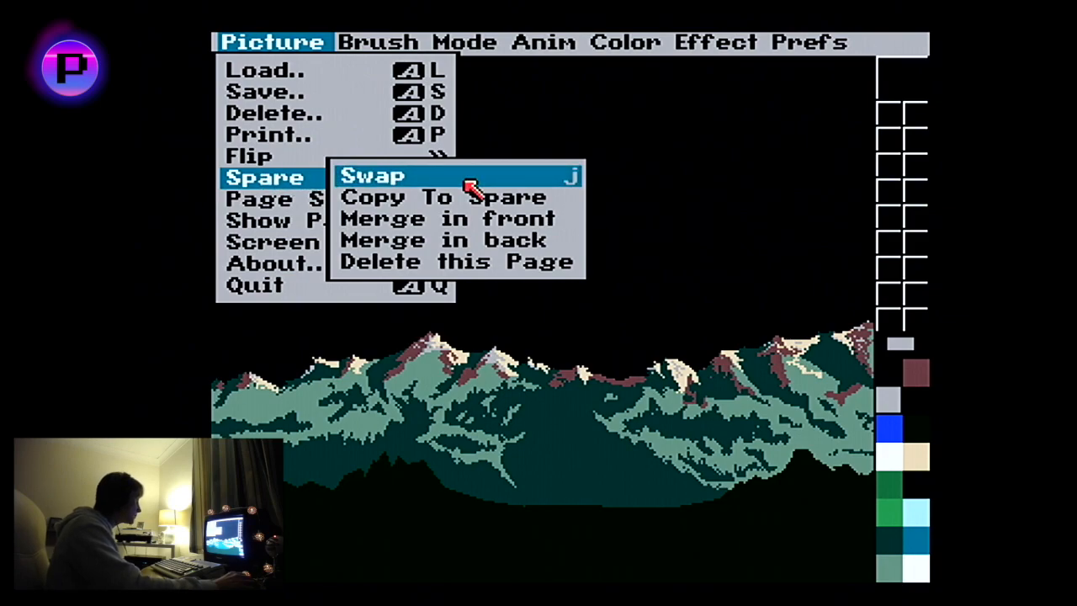
key("j")
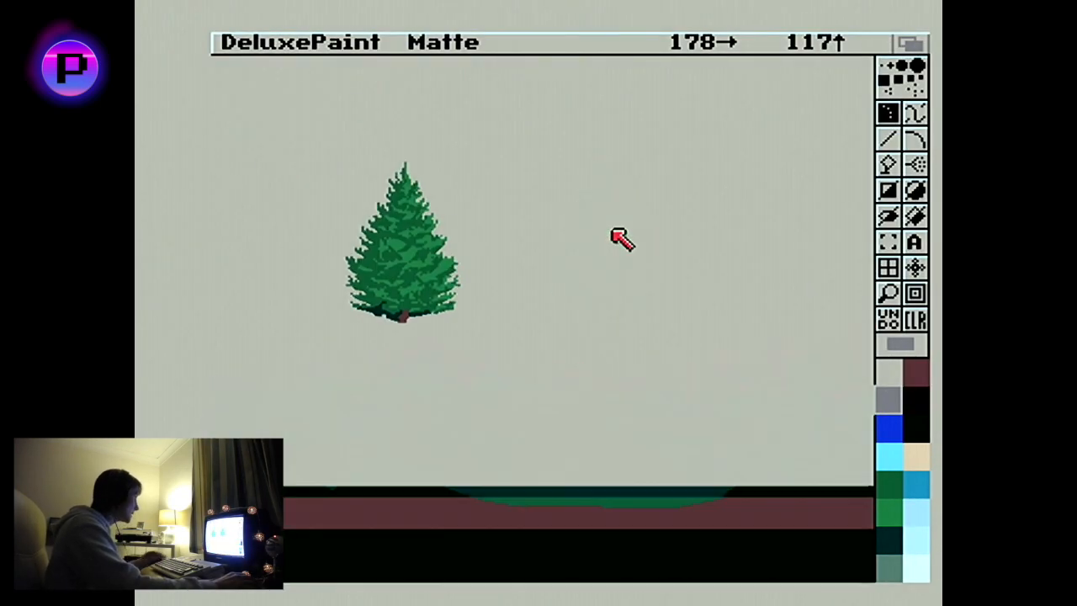
- Load Tree2.brush and stamp the small tree just right of the large one on the spare page
right_click(461, 38)
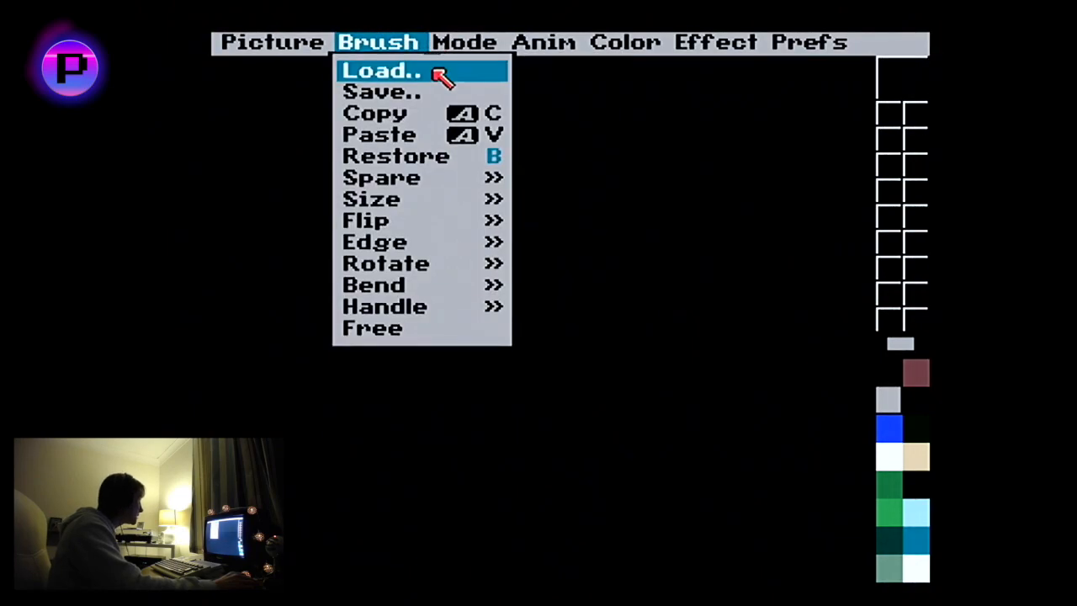
right_click(436, 70)
left_click(461, 231)
left_click(328, 385)
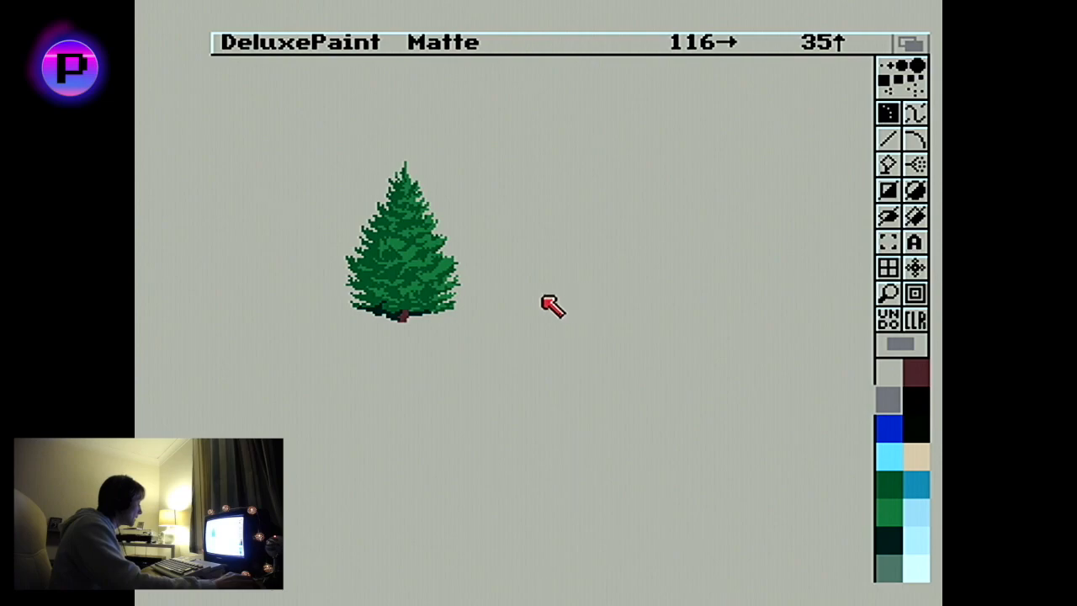
left_click(528, 267)
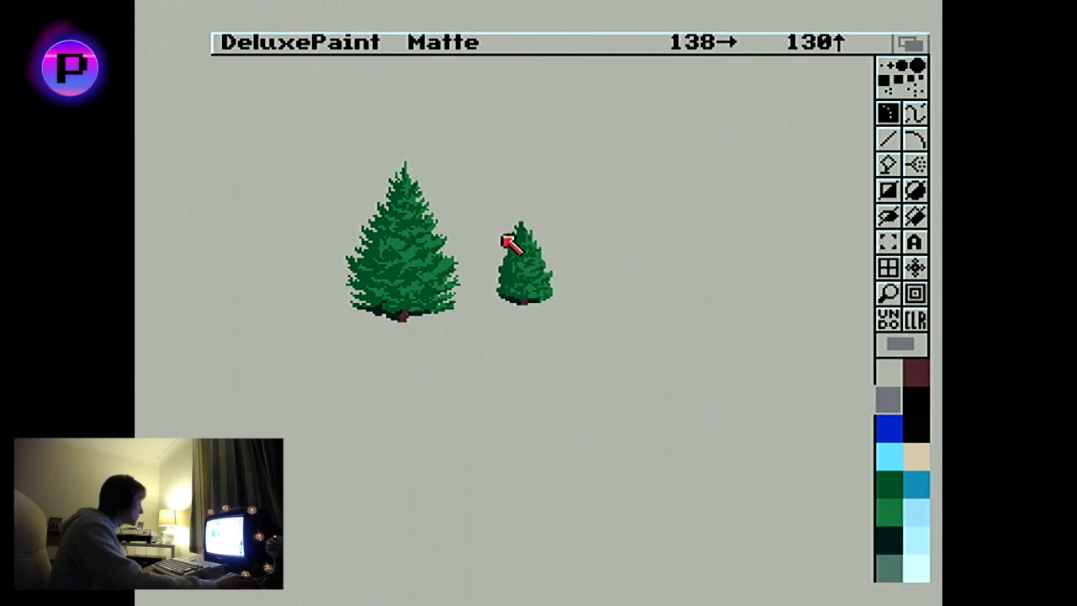
- Load Tree3.brush and stamp it on the spare page to the right of the small tree
right_click(408, 40)
left_click(412, 64)
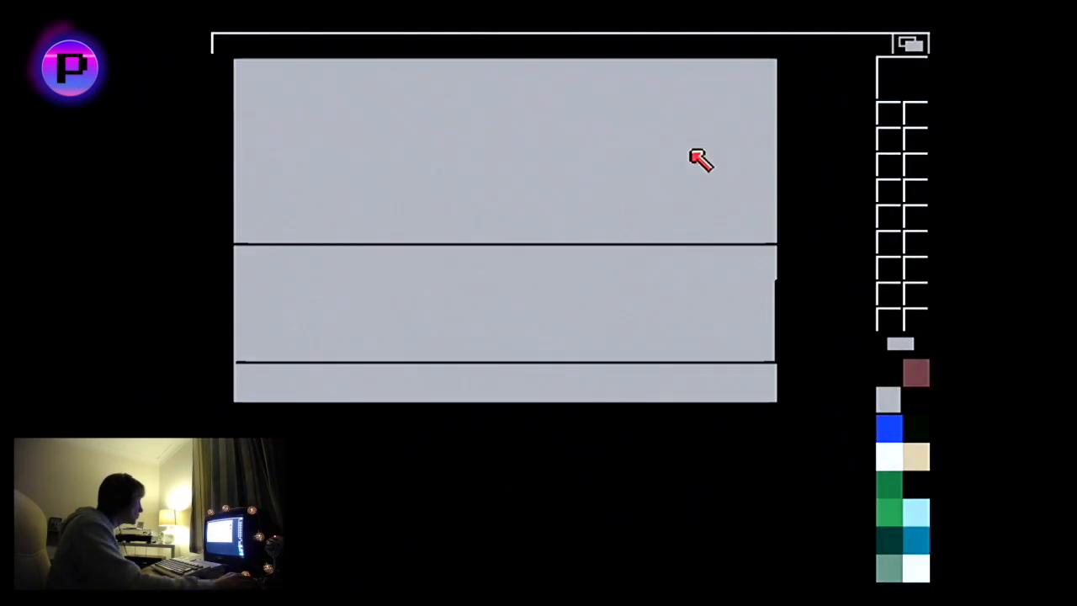
left_click(751, 228)
left_click(752, 230)
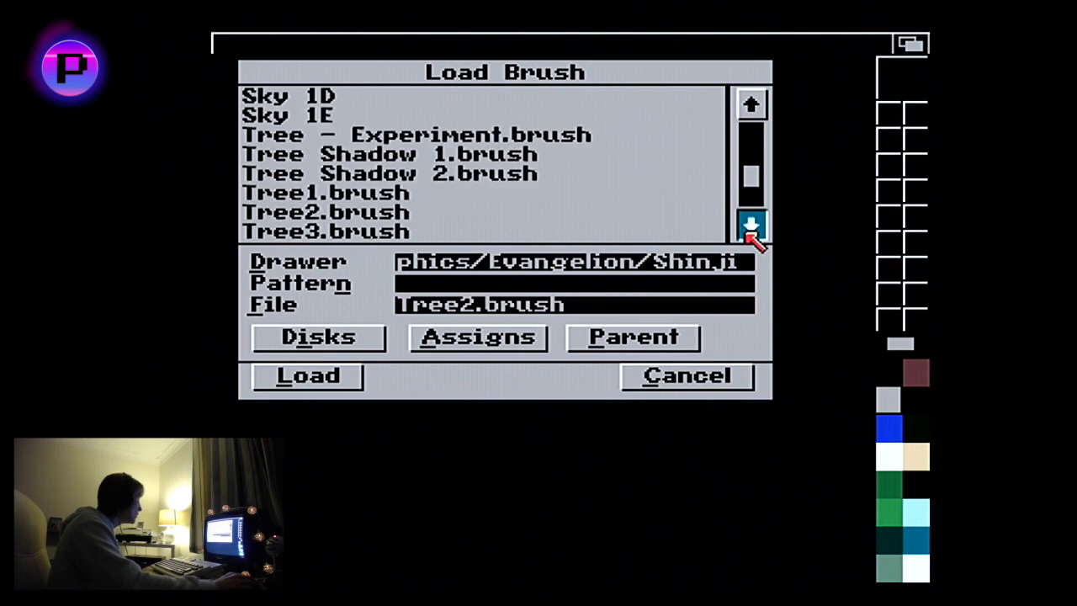
left_click(307, 376)
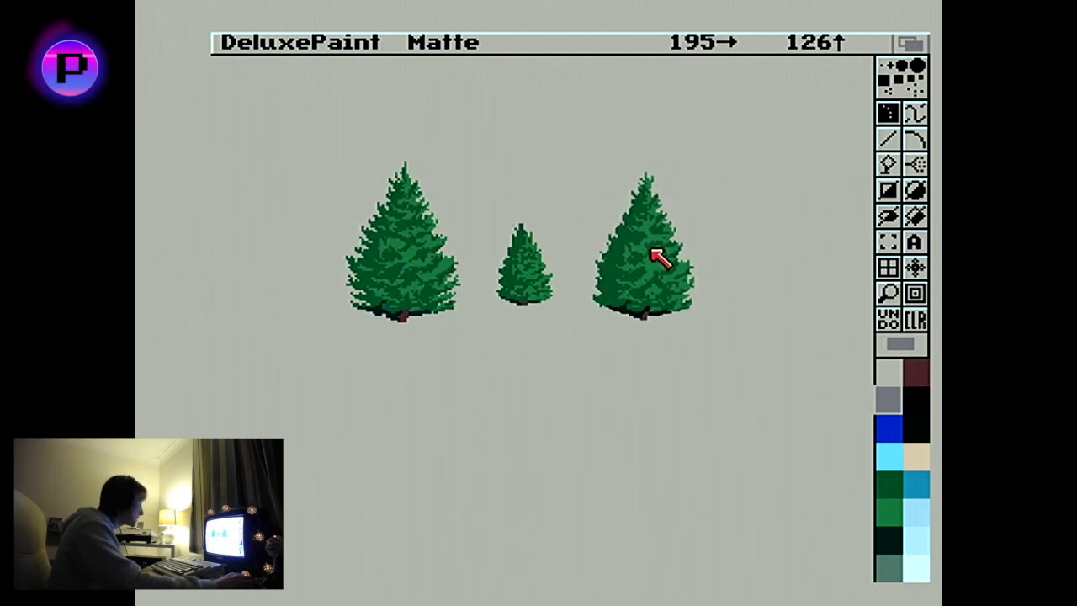
left_click(665, 256)
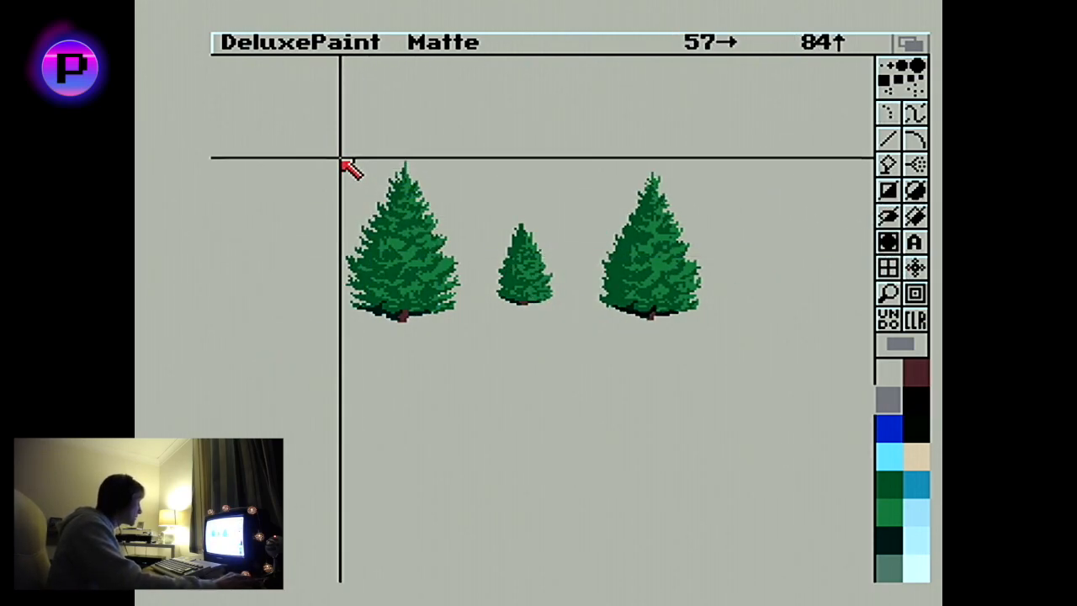
- Pick up the first large tree as a brush and use it on the mountain page in Color mode
mouse_move(340, 157)
left_mouse_down()
mouse_move(454, 331)
mouse_move(471, 326)
left_mouse_up()
key("j")
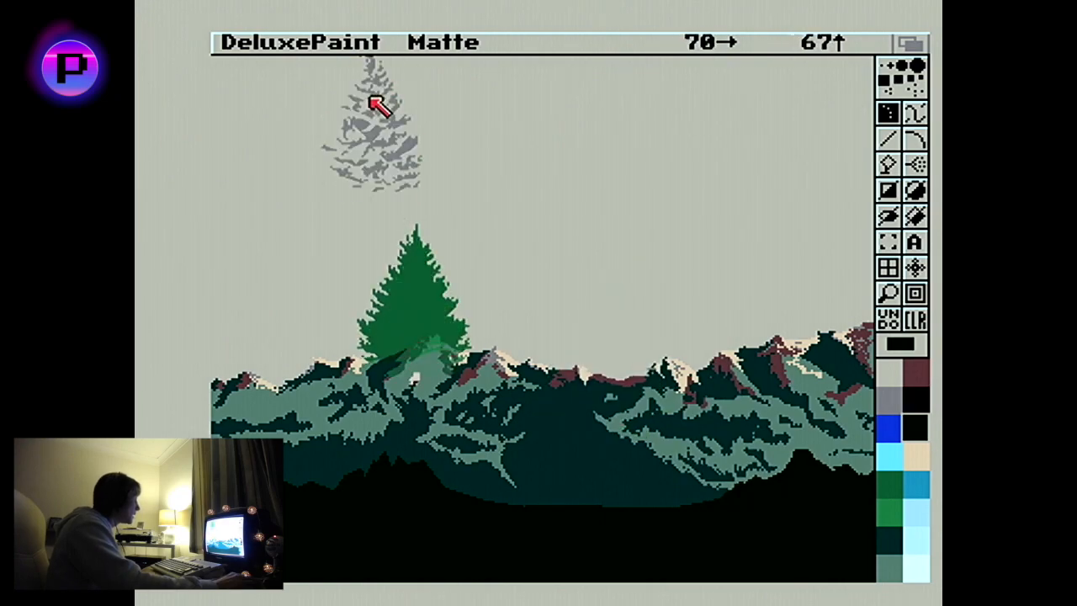
right_click(395, 44)
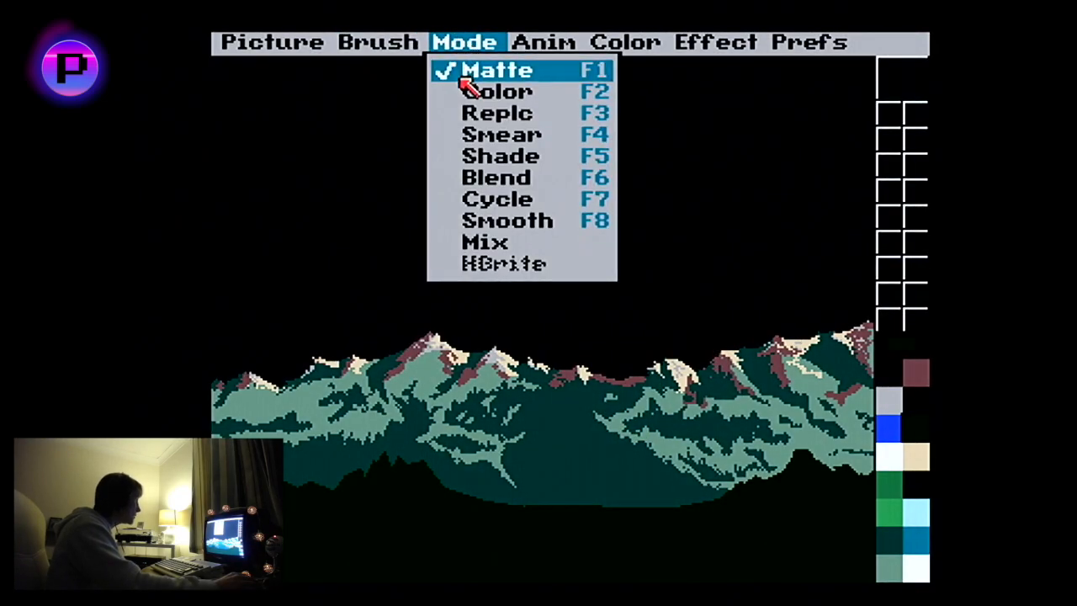
right_click(476, 109)
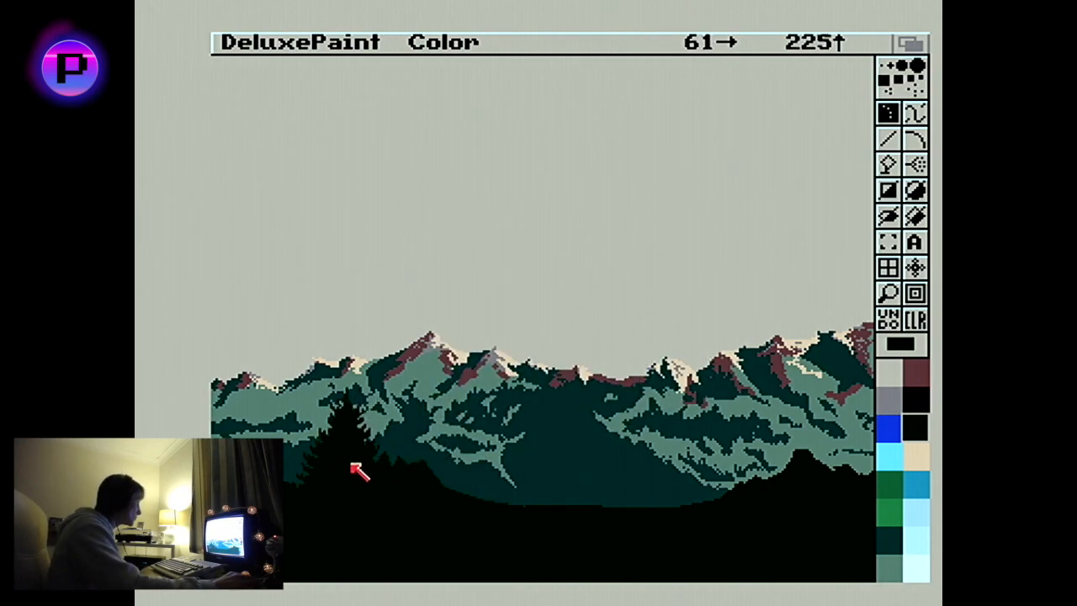
- Try the tree brush in light blue over the mountains, and return it to black in Color mode
left_click(893, 464)
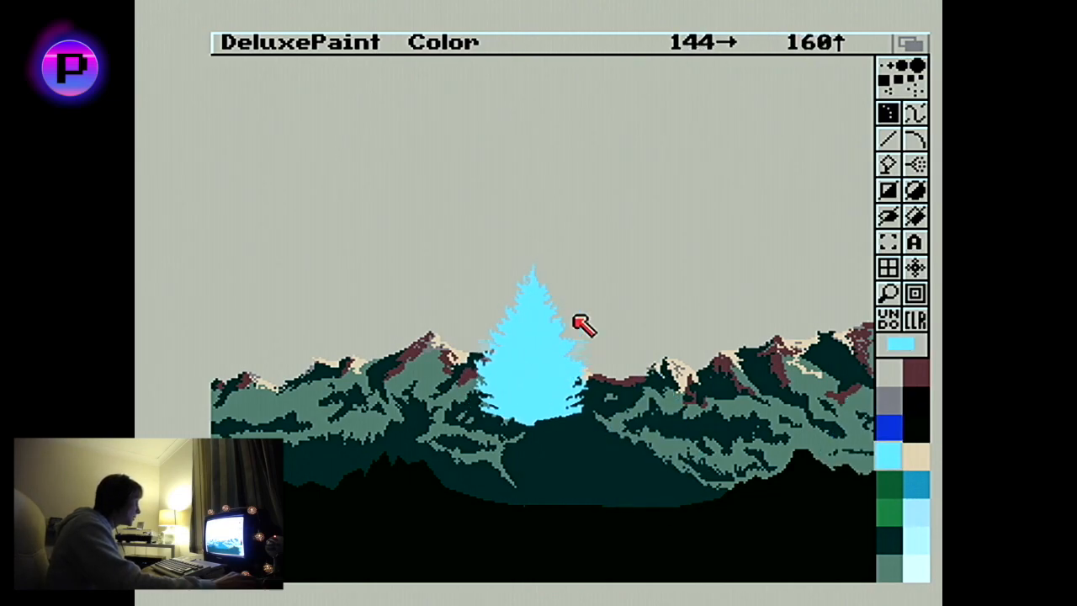
left_click(923, 430)
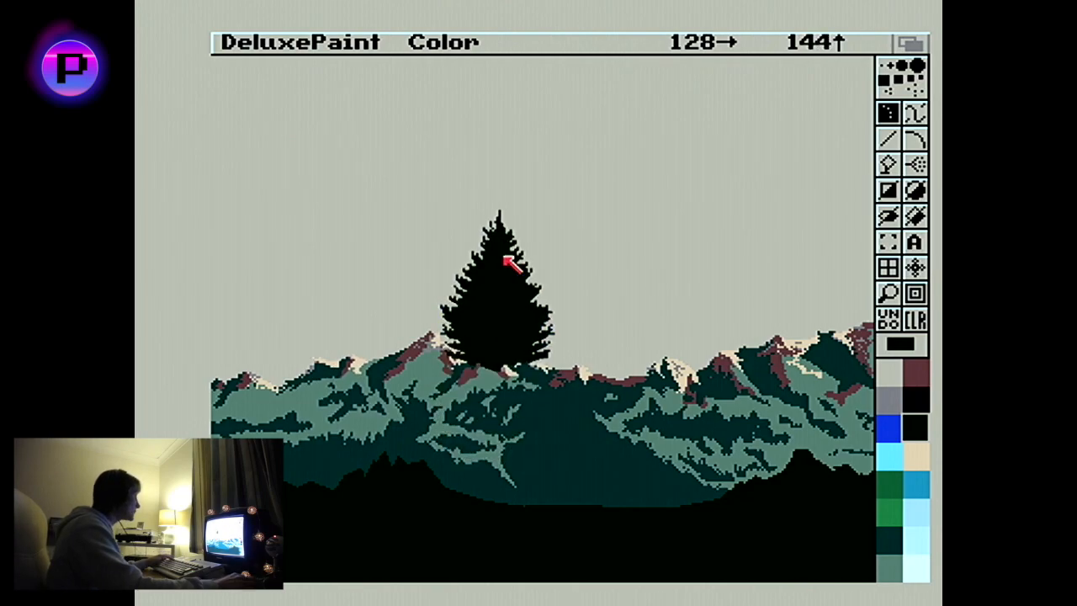
right_click(492, 43)
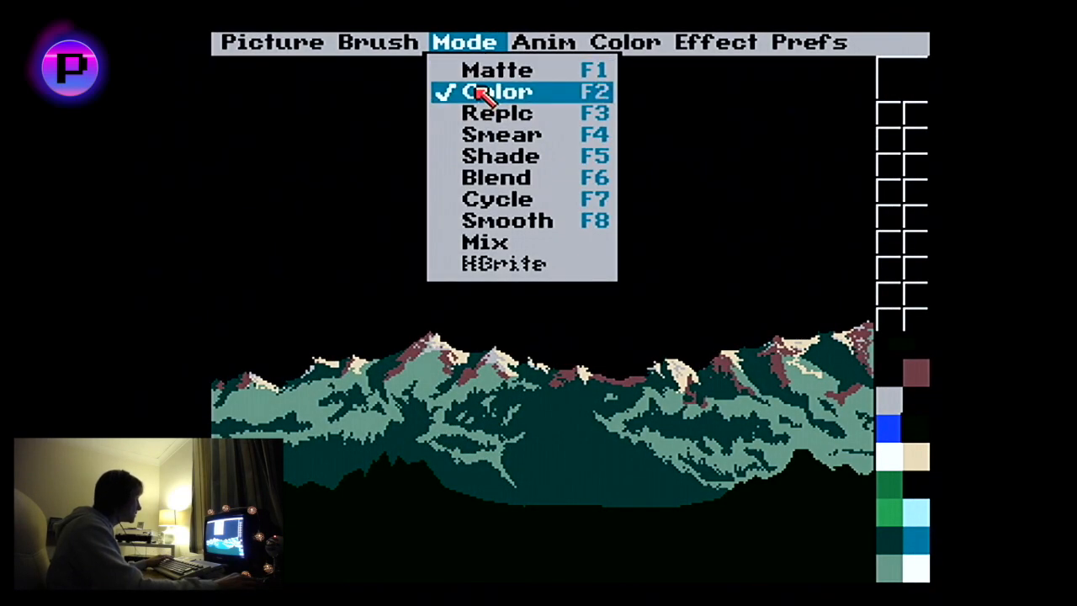
right_click(488, 95)
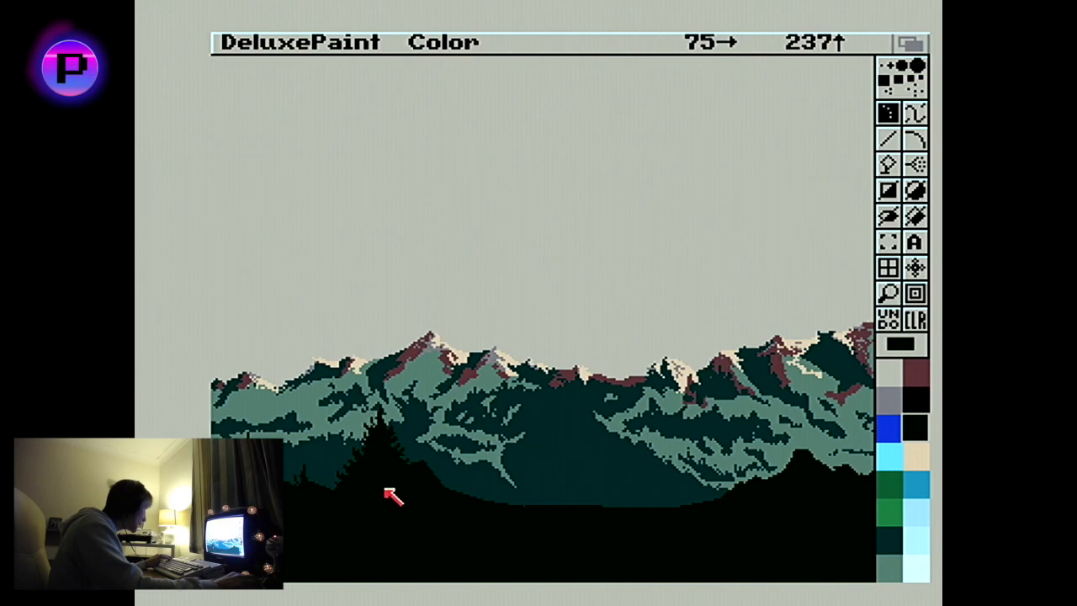
- Stamp black tree silhouettes along the crests of the dark foreground hills at the left and middle-right of the mountain page
left_click(395, 495)
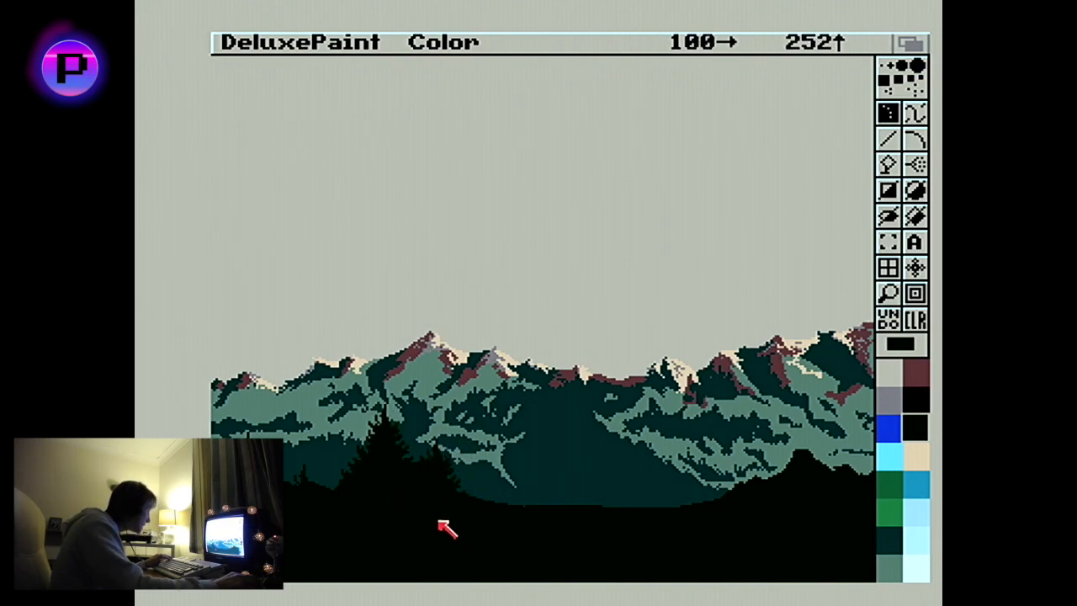
left_click(439, 521)
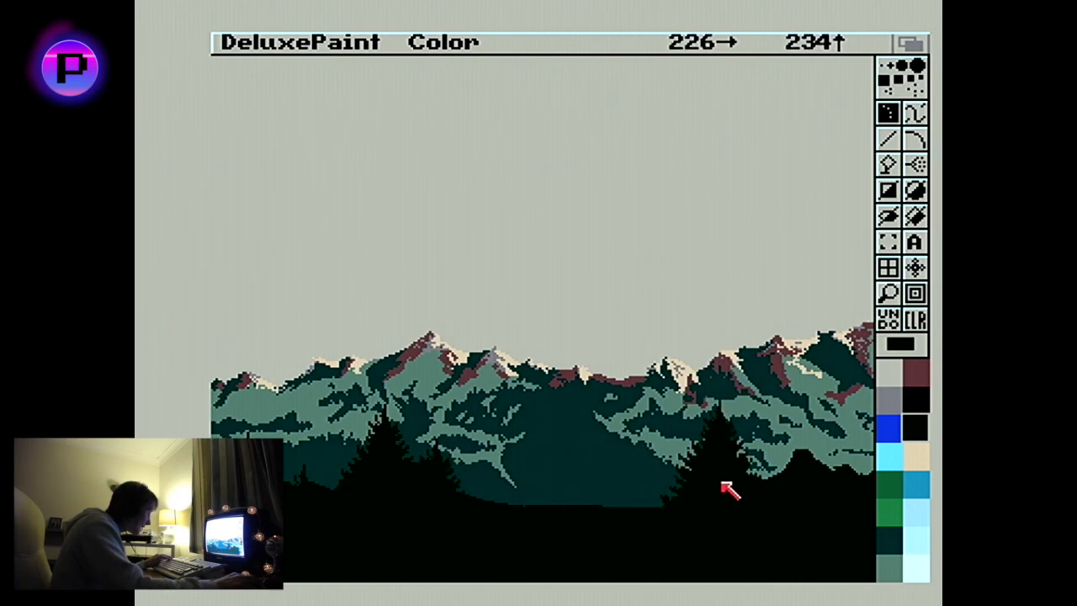
left_click(776, 530)
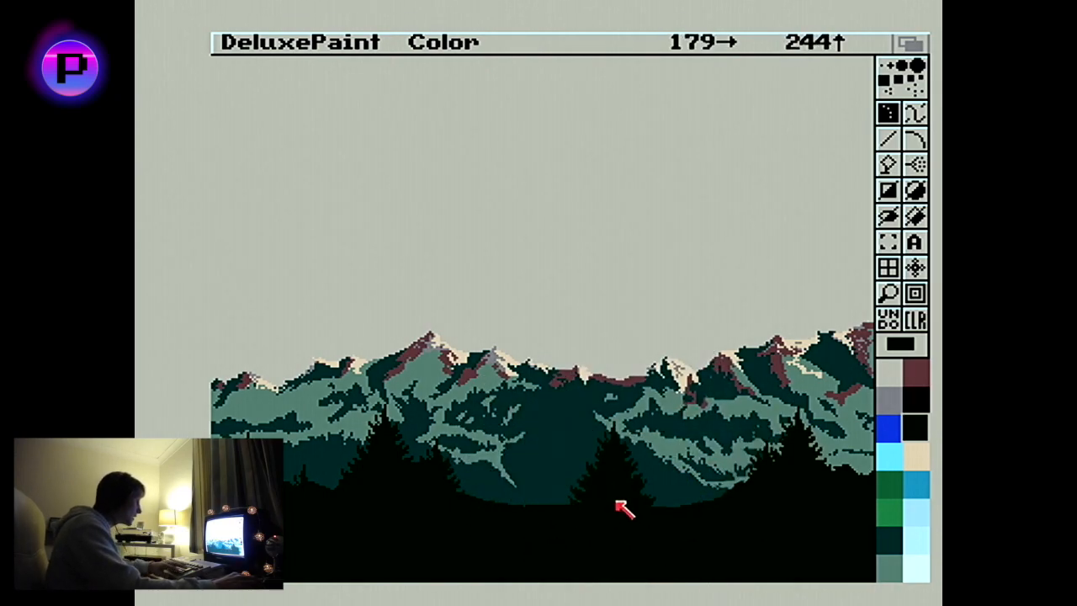
- Stamp more black tree silhouettes on the far-right hill of the page, with one standing much higher near the edge
key("Right")
key("Right")
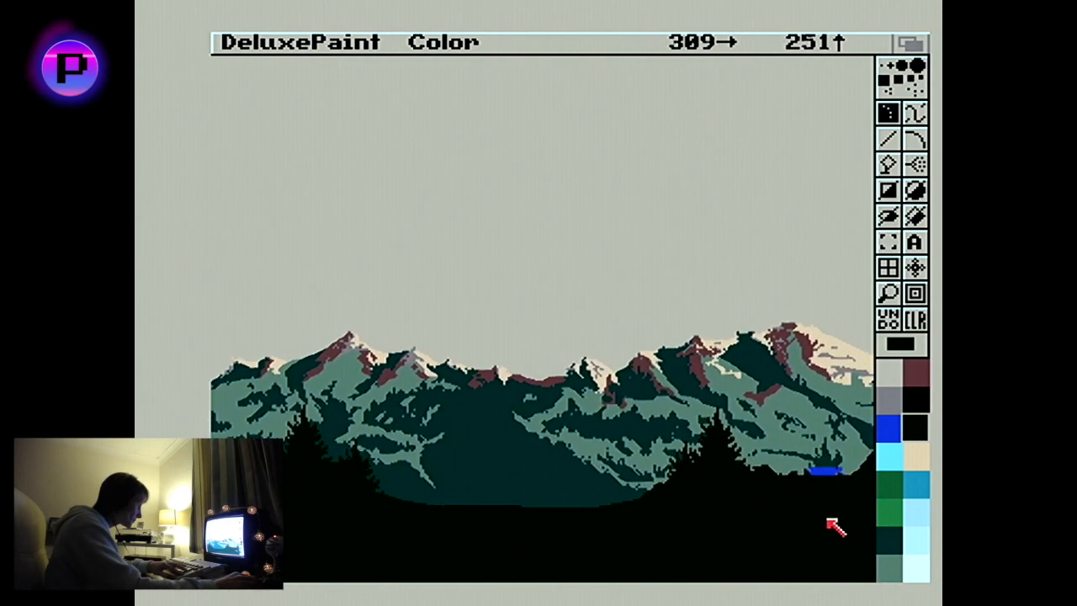
key("Right")
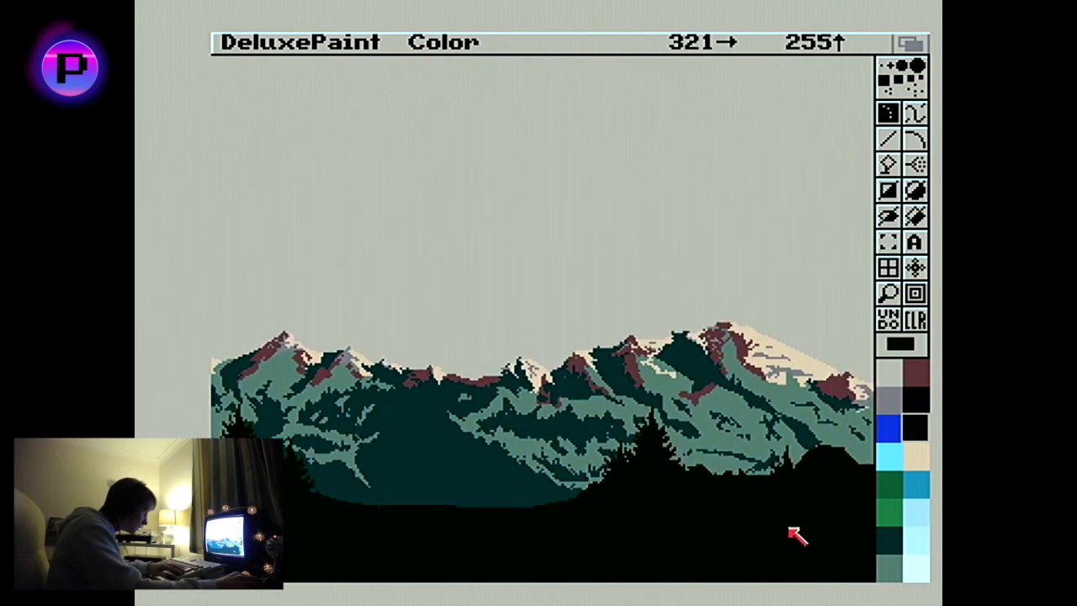
left_click(740, 500)
mouse_move(755, 500)
left_mouse_down()
mouse_move(807, 467)
mouse_move(857, 463)
mouse_move(853, 431)
left_mouse_up()
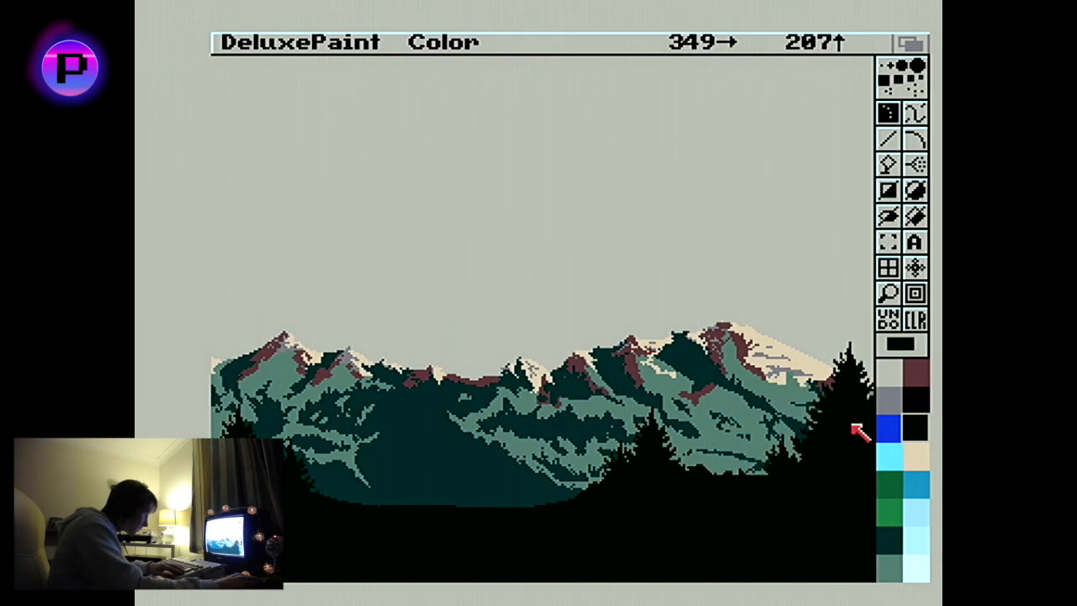
left_click(343, 540)
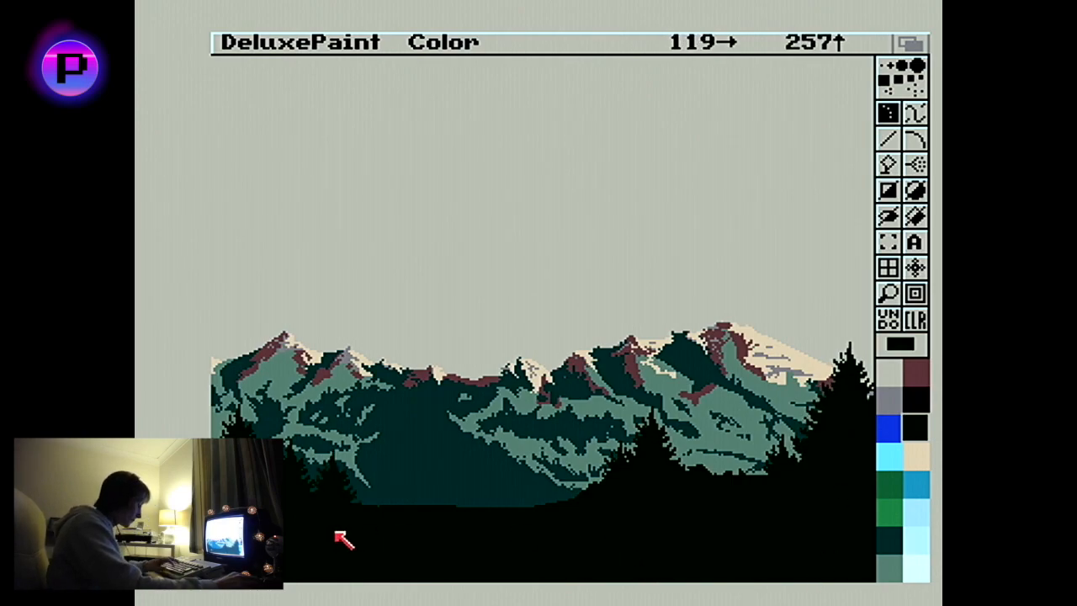
- Examine the black tree silhouettes from the far right back across the foreground hills
key("Left")
key("Left")
key("Left")
key("Left")
key("Left")
key("Left")
key("Left")
key("Left")
key("Left")
key("Left")
key("Left")
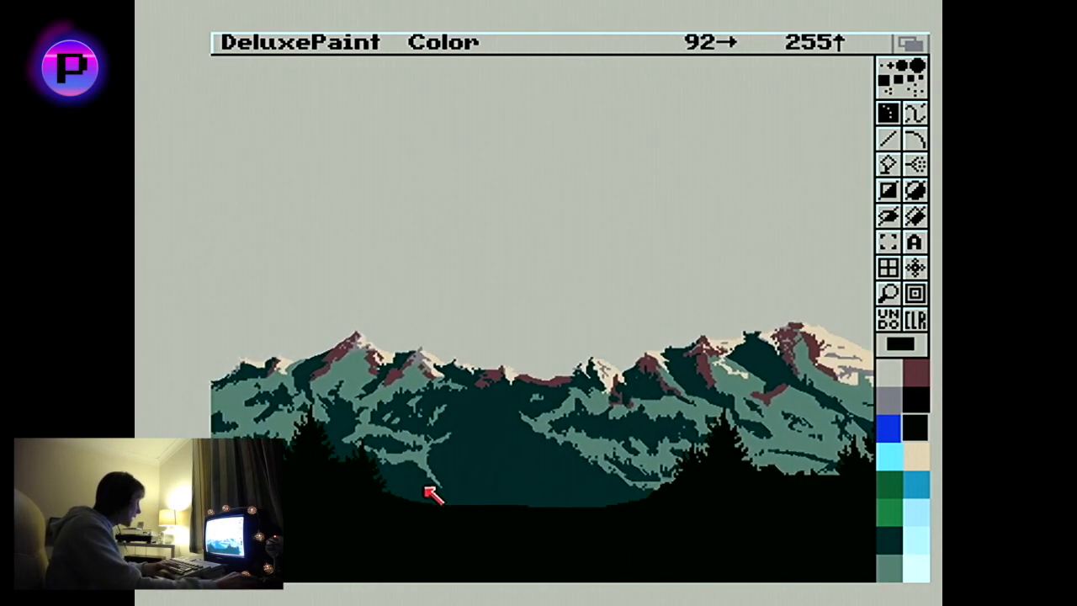
key("Left")
key("Left")
key("Left")
key("Left")
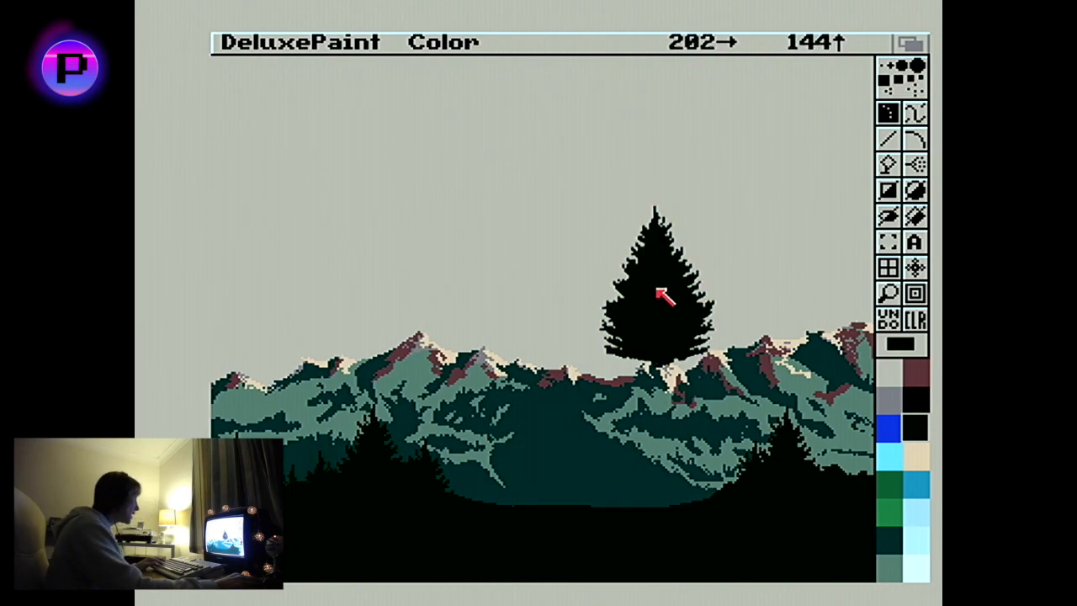
- Review the mountain page back and forth with the toolbox and title bar hidden and the tree brush dropped, and restore the interface
key("F10")
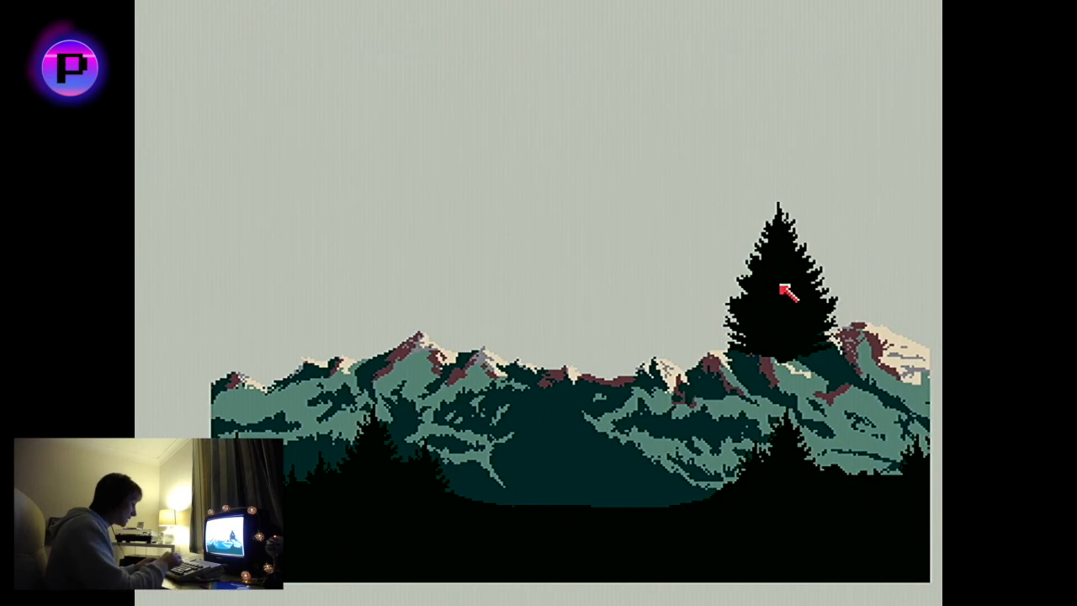
key("period")
key("Right")
key("Right")
key("Right")
key("Right")
key("Right")
key("Right")
key("Right")
key("Right")
key("Right")
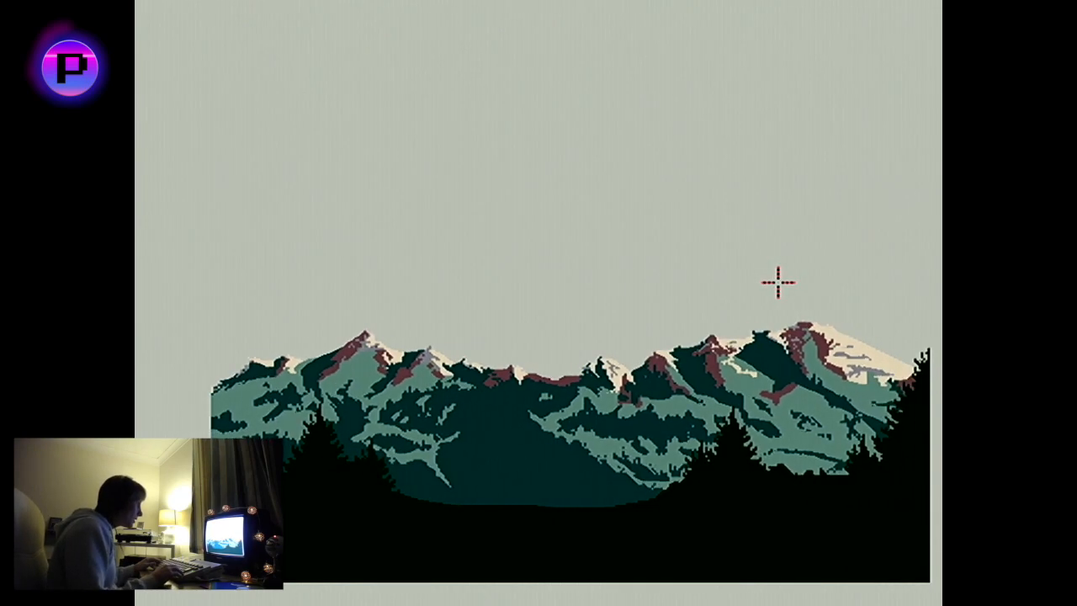
key("Left")
key("Left")
key("Left")
key("Left")
key("Left")
key("Left")
key("Left")
key("Left")
key("Left")
key("Left")
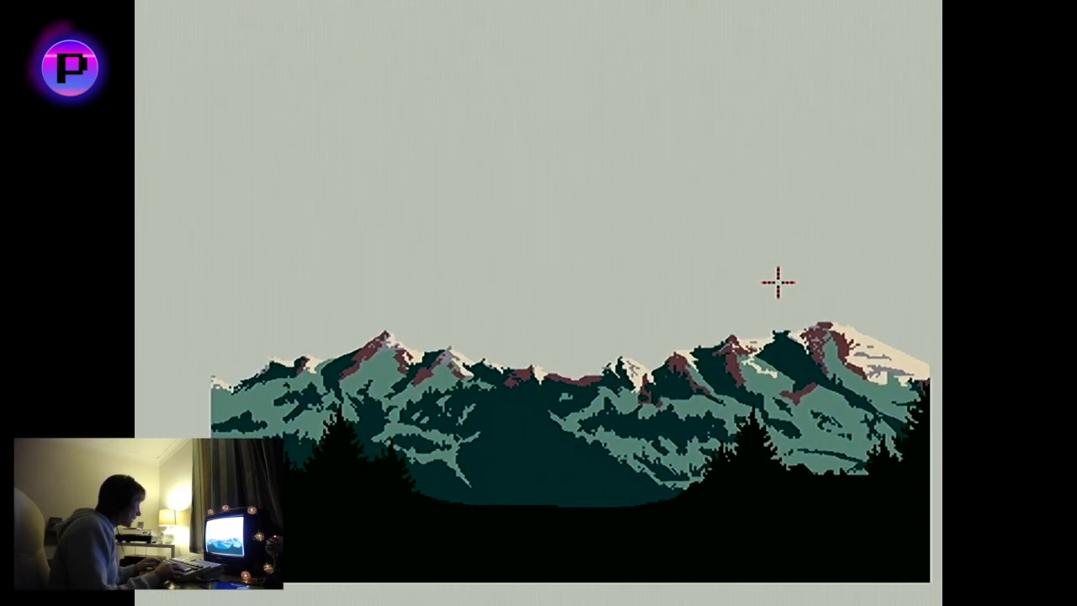
key("Right")
key("Right")
key("Right")
key("Right")
key("Right")
key("Right")
key("Right")
key("Right")
key("Right")
key("Right")
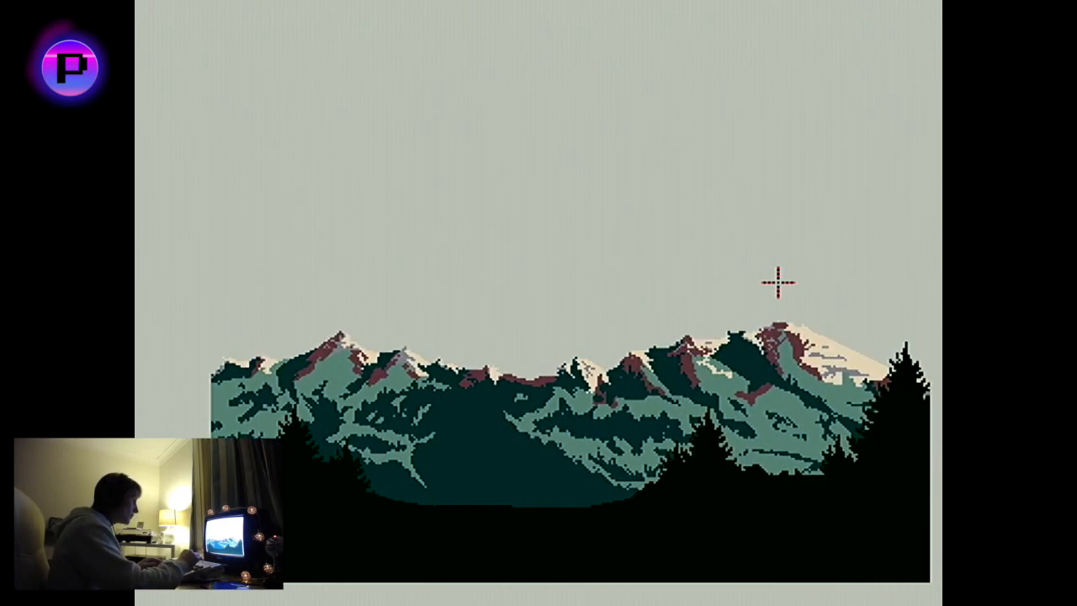
key("F10")
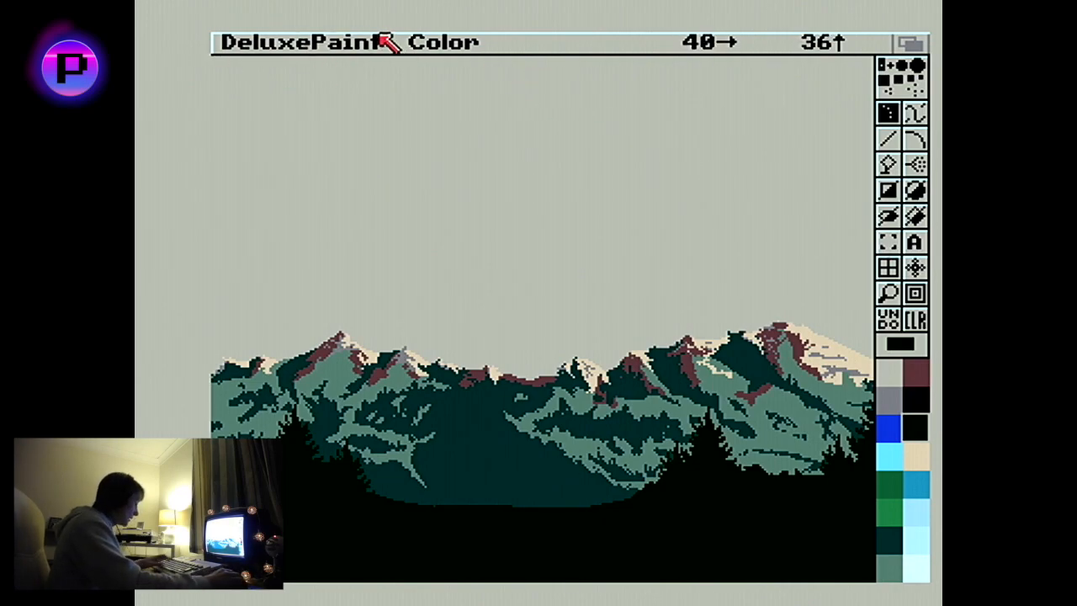
- Pick up the first large green tree from the spare page as a brush and return to the mountain page
key("j")
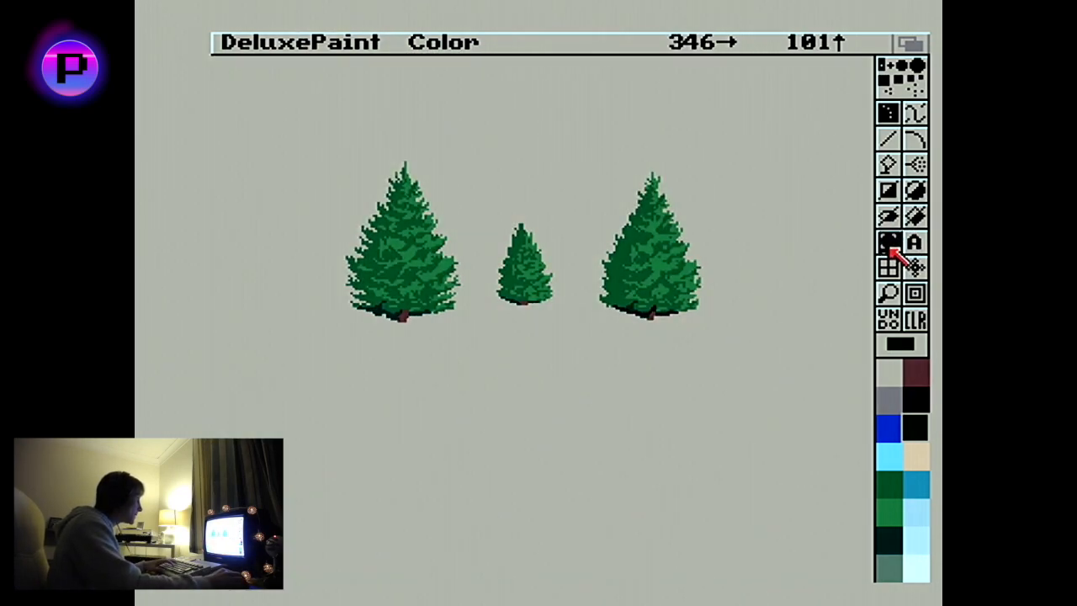
left_click(889, 242)
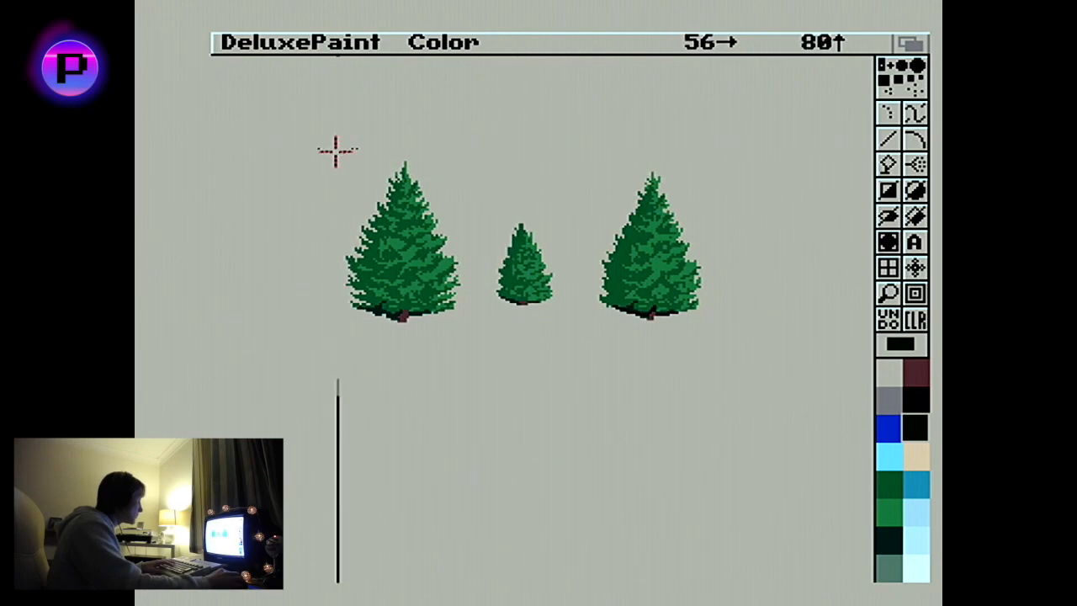
left_click_drag(337, 148, 482, 341)
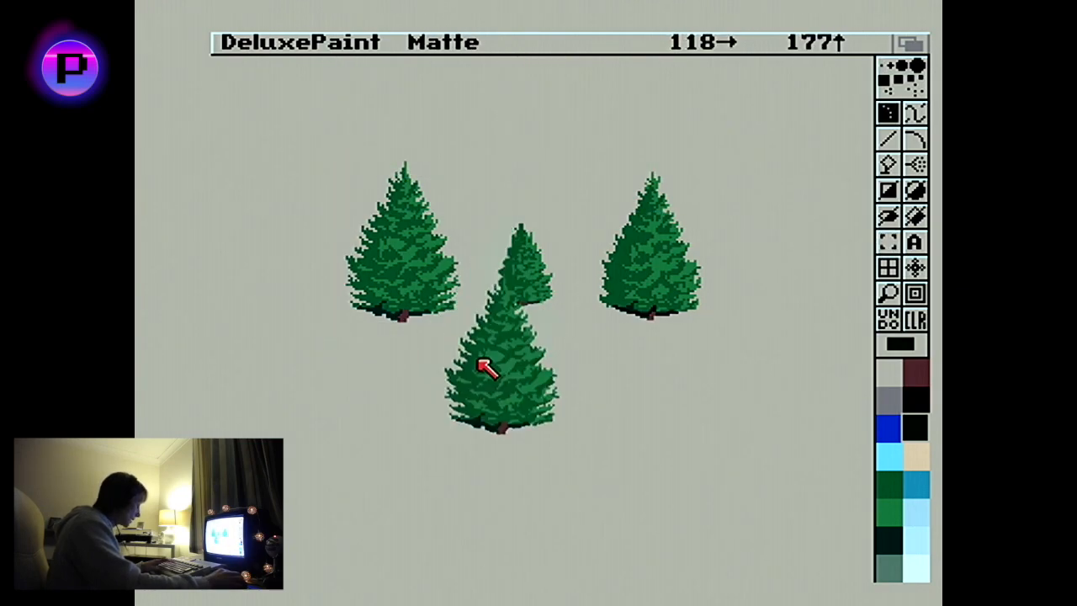
key("j")
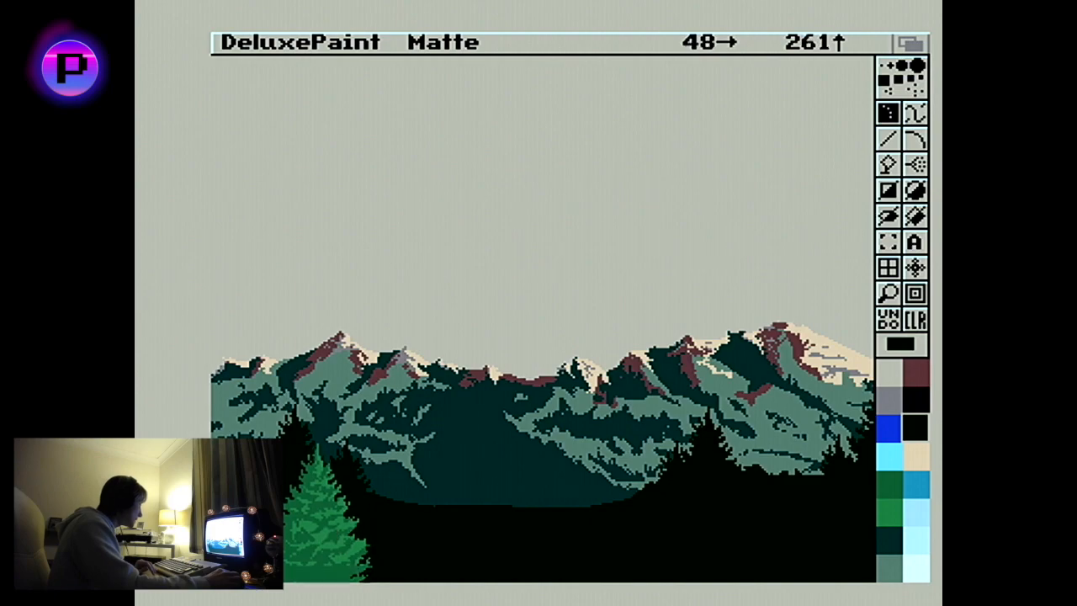
- Stamp two large green trees in Matte mode along the lower edge at the left part of the page
key("Left")
key("Left")
key("Left")
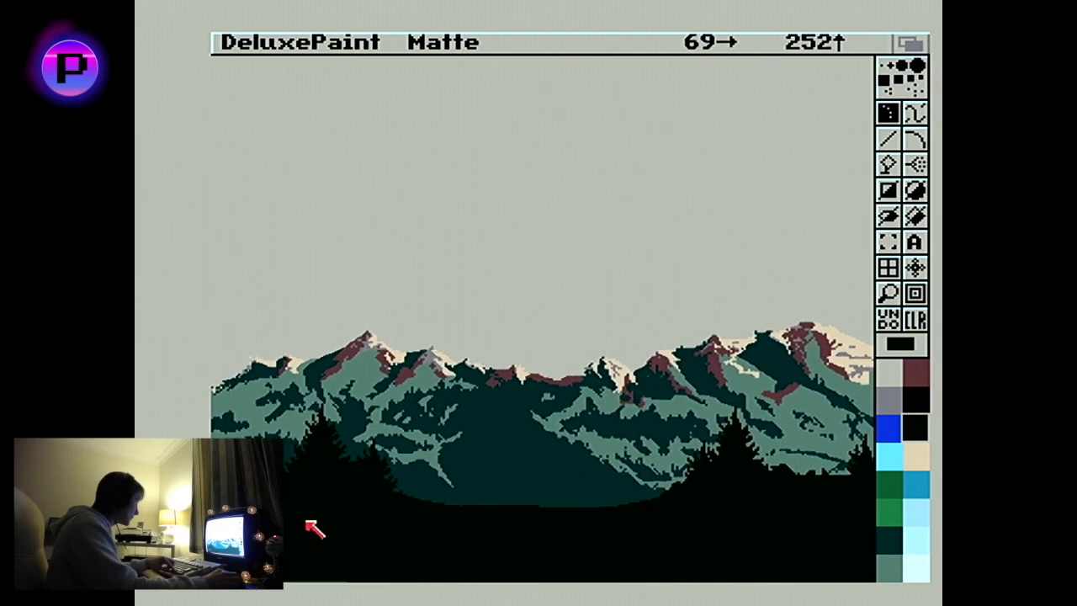
key("Left")
key("Left")
key("Left")
key("Left")
key("Left")
key("Left")
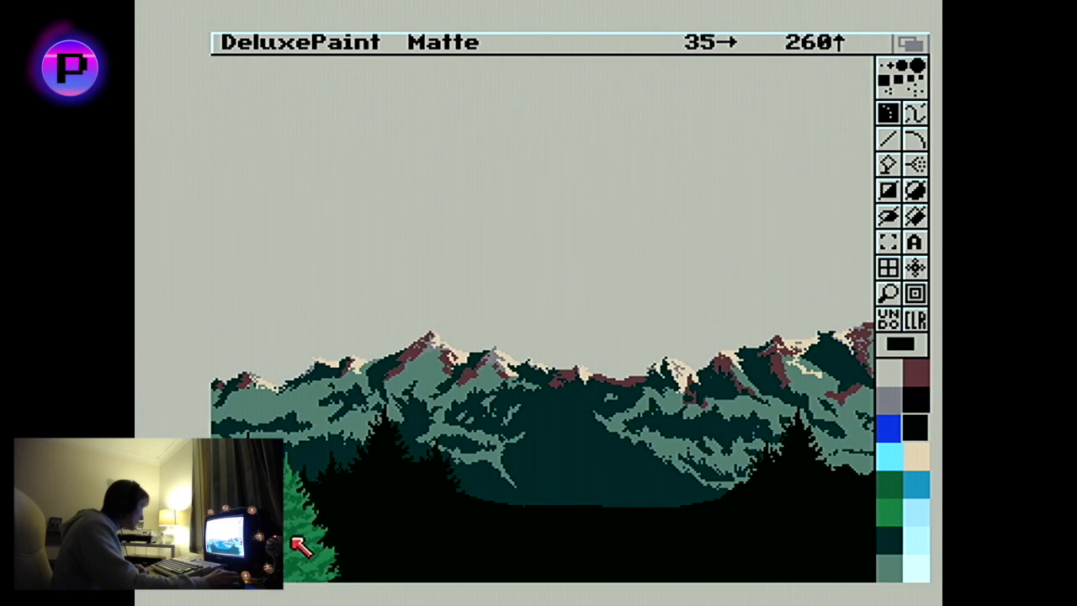
left_click(300, 545)
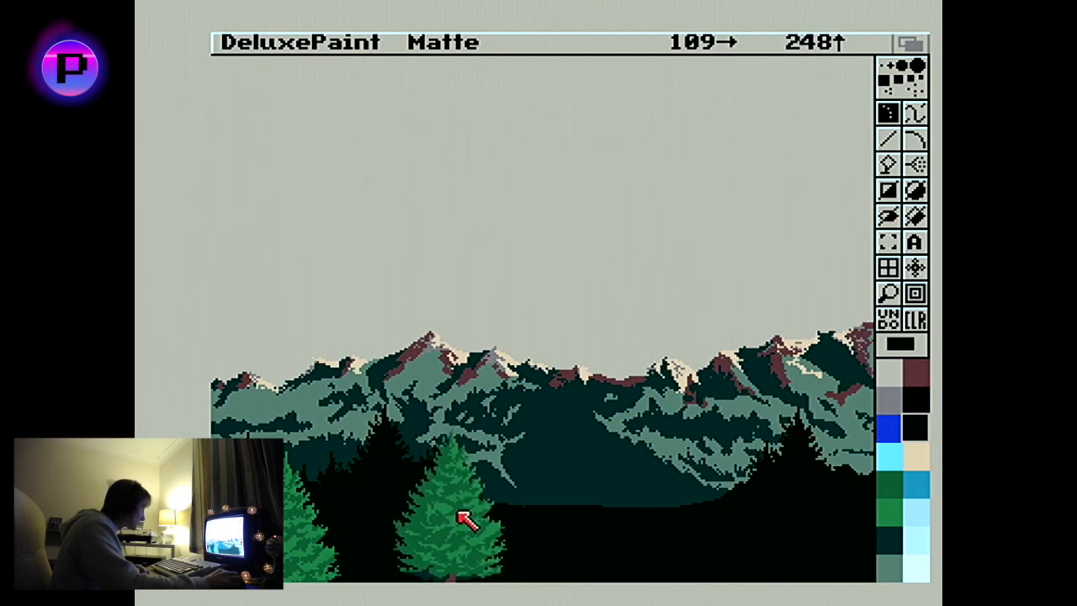
left_click(466, 518)
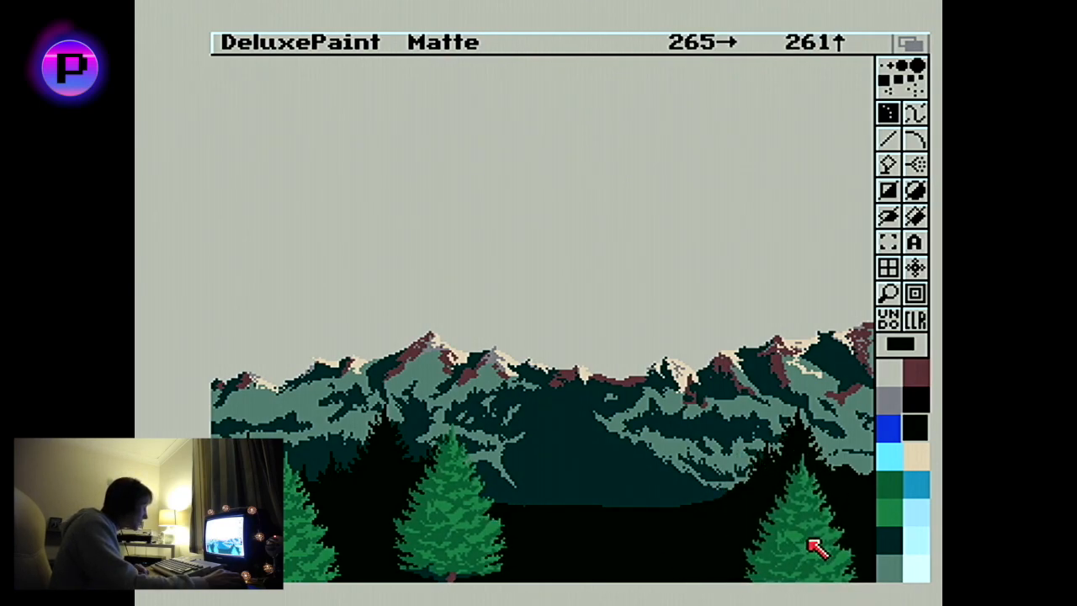
- Stamp a row of three green trees along the lower edge in front of the right-hand hill
key("Right")
key("Right")
key("Right")
key("Right")
key("Right")
key("Right")
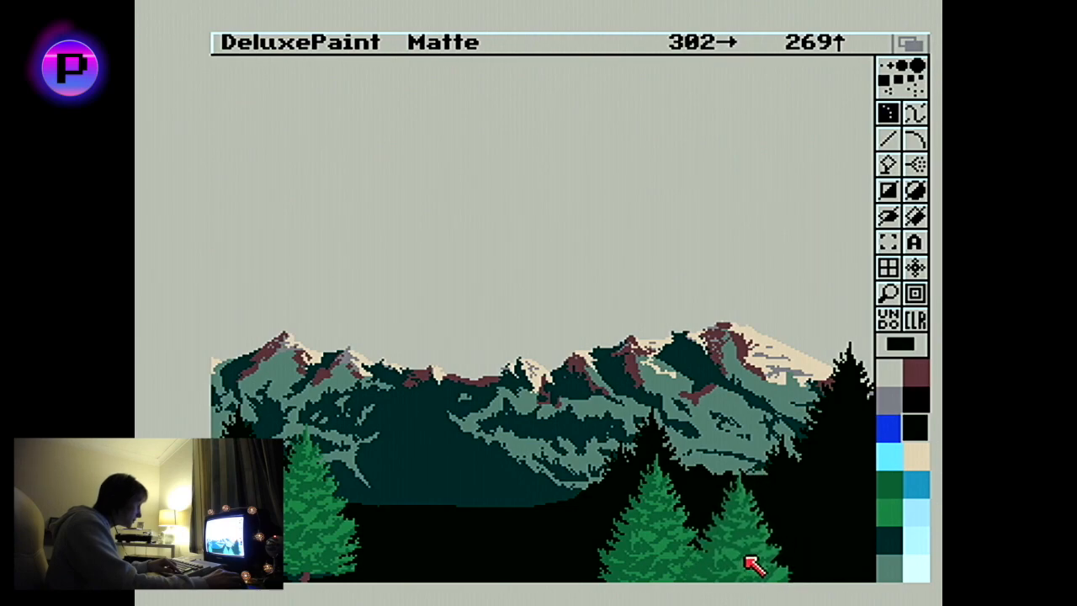
left_click(824, 535)
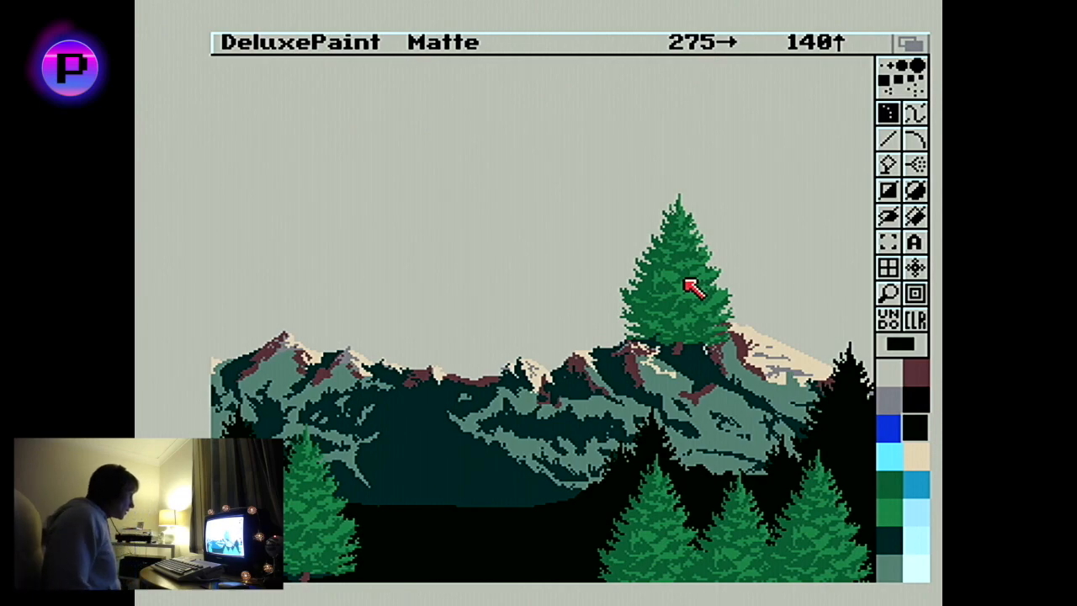
- Switch the tree brush to Color mode in dark teal and try it next to the right-hand green trees
key("Left")
key("Left")
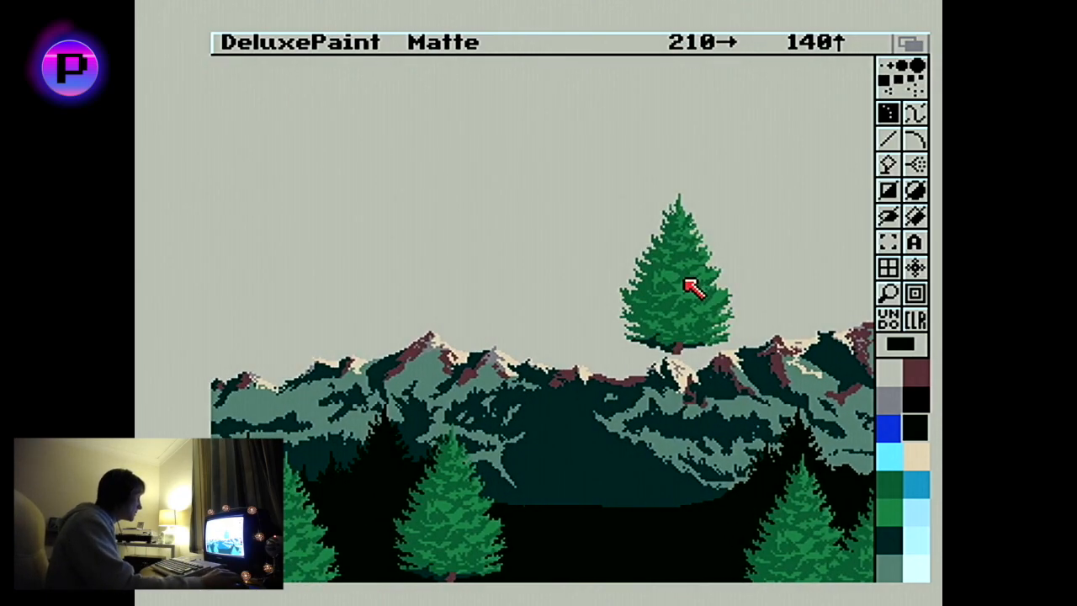
right_click(394, 41)
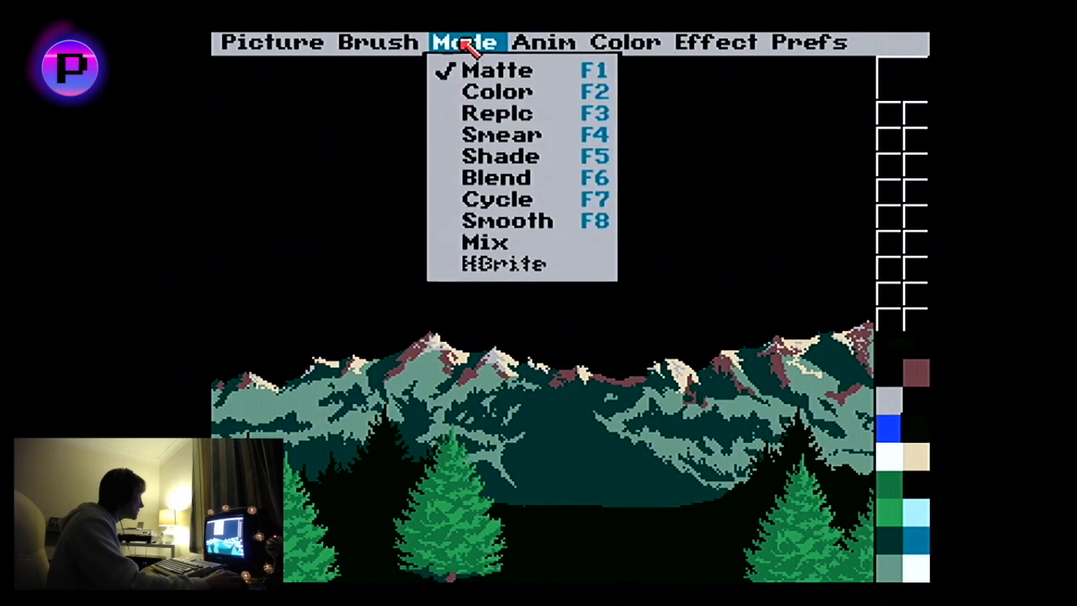
right_click(497, 98)
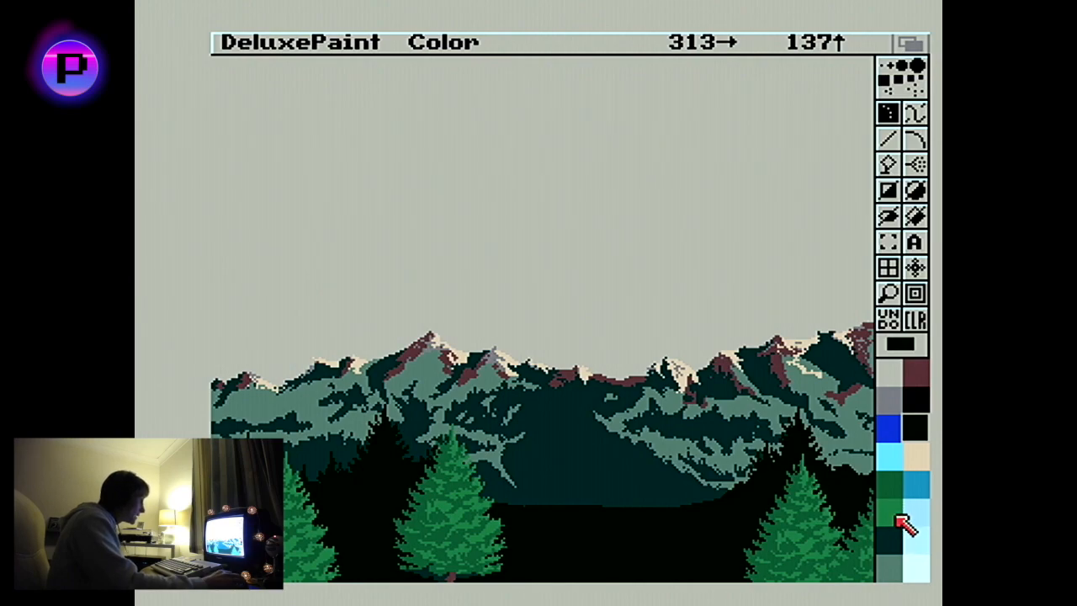
left_click(897, 545)
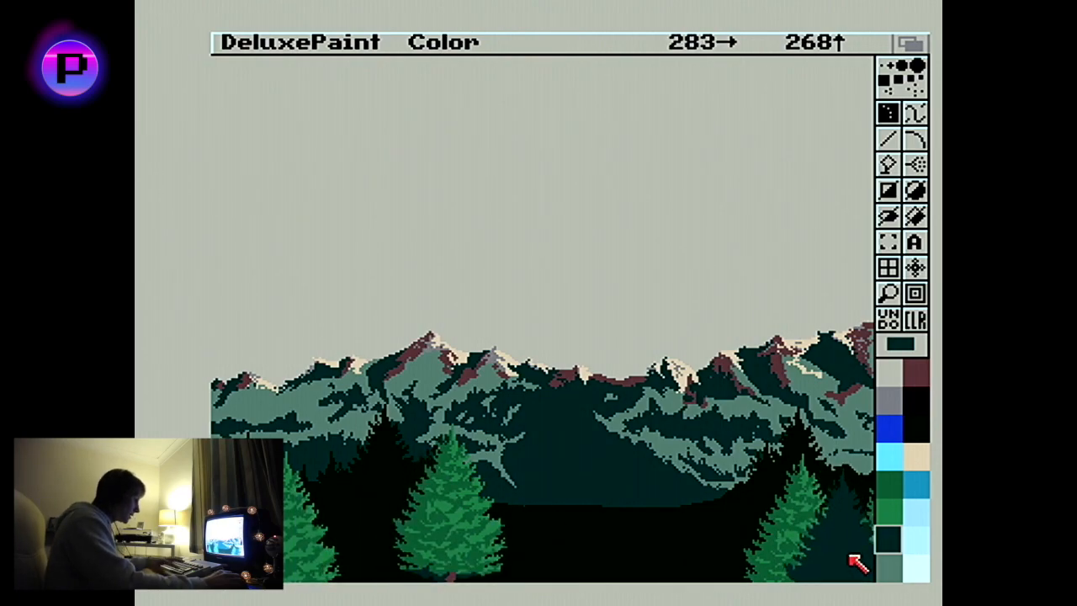
key("Right")
key("Right")
key("Right")
key("Right")
key("Right")
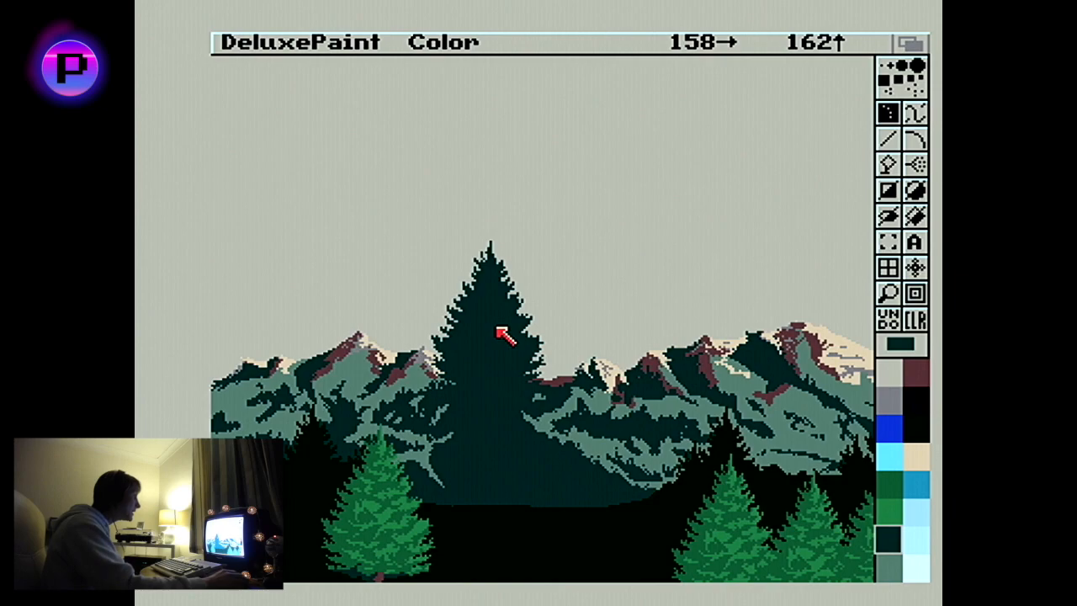
- Make a stencil that locks both tree greens, and place the dark teal tree brush behind the right-hand green trees
right_click(726, 42)
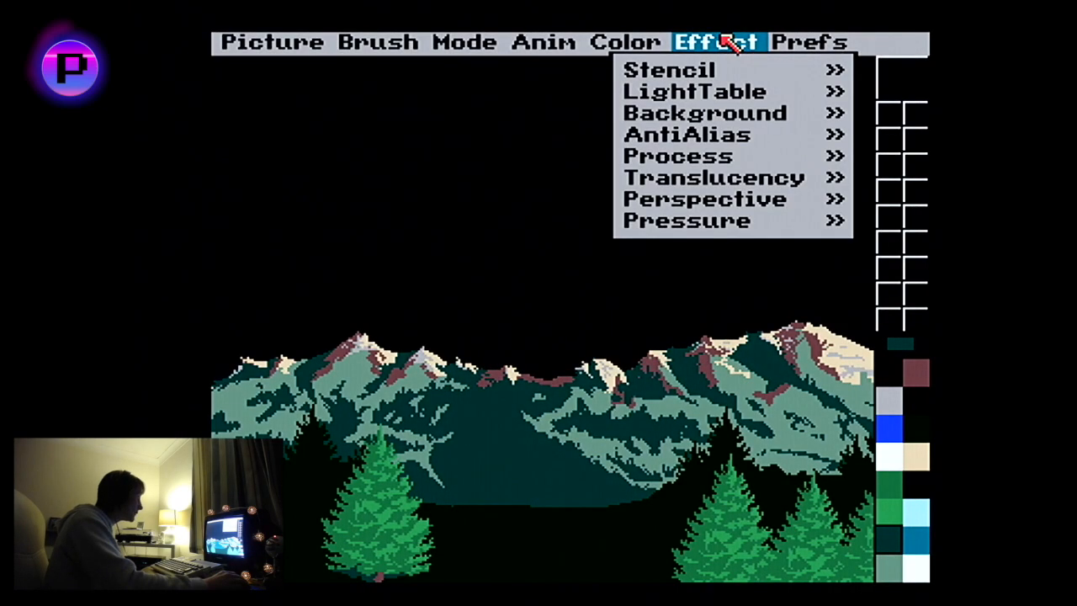
mouse_move(731, 69)
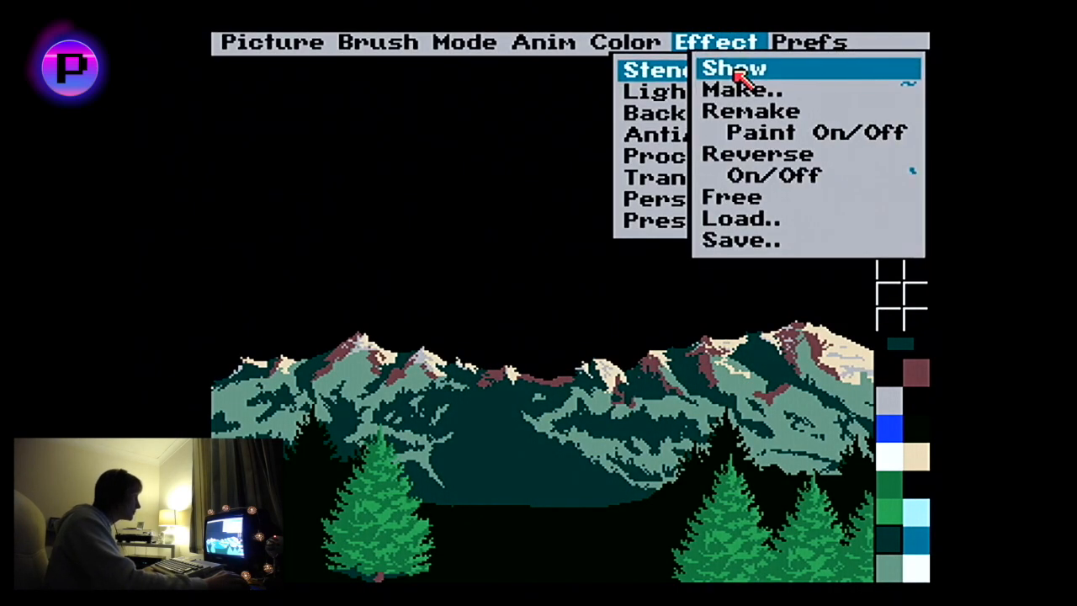
right_click(740, 91)
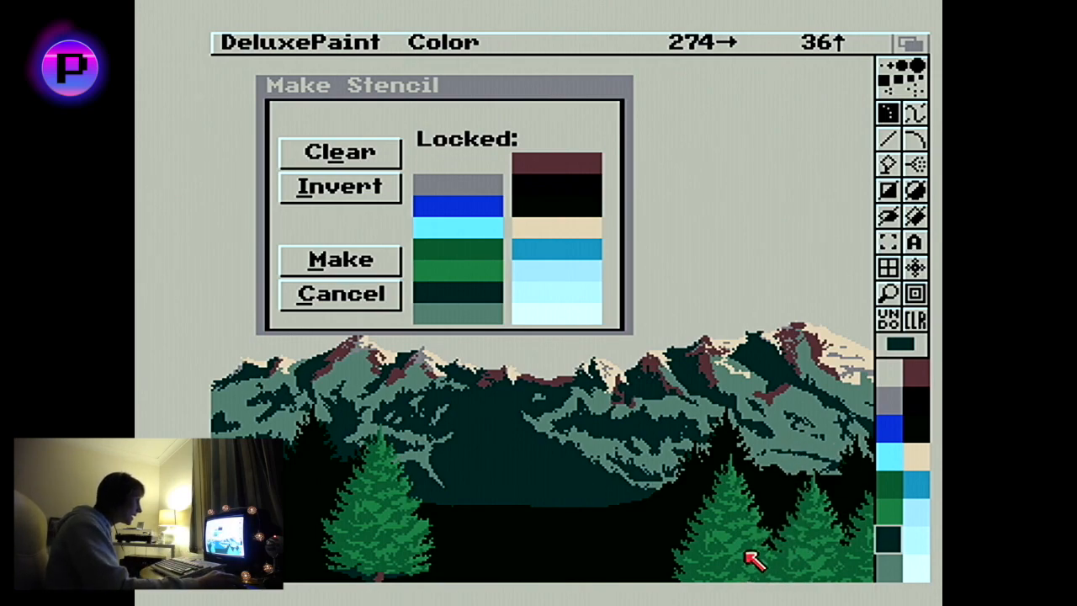
left_click(824, 554)
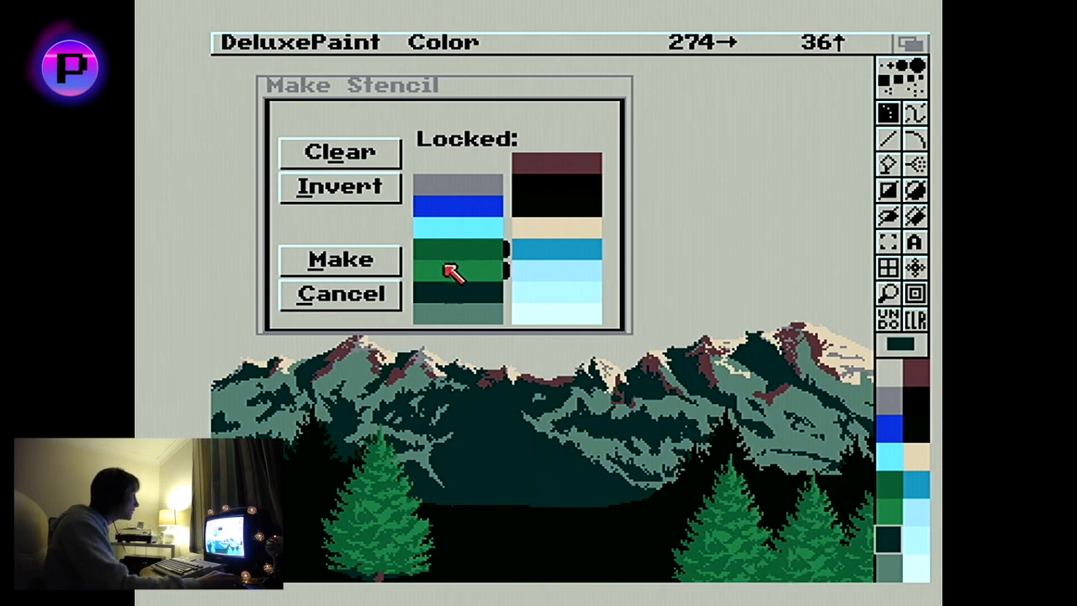
left_click(487, 263)
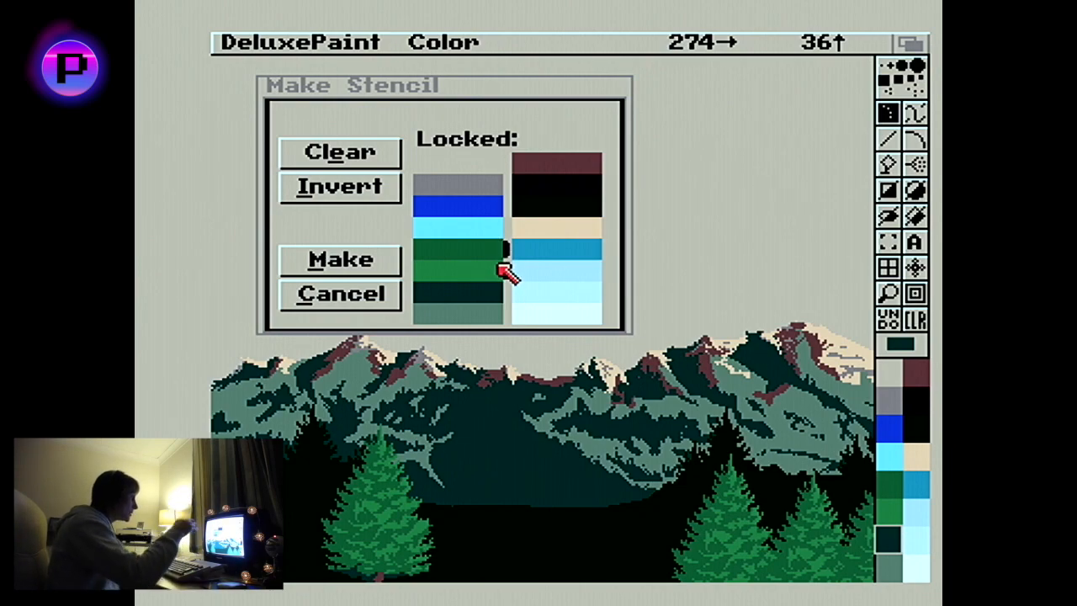
left_click(371, 262)
mouse_move(847, 479)
left_mouse_down()
mouse_move(774, 425)
mouse_move(786, 548)
mouse_move(784, 535)
left_mouse_up()
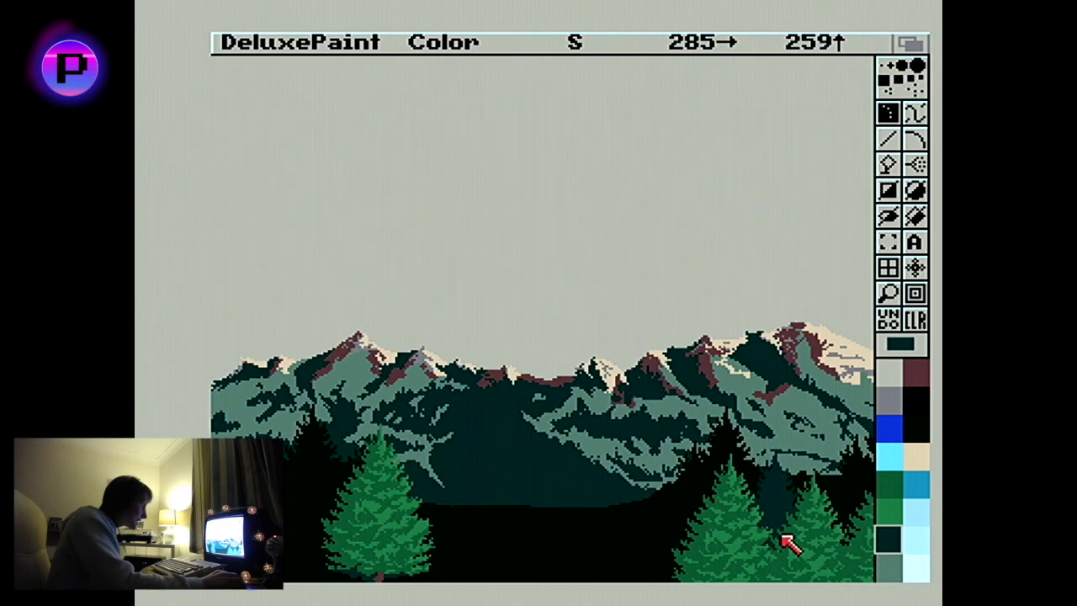
- Place dark teal trees in the gaps between the right-hand green trees and on to the page's right edge
left_click(779, 541)
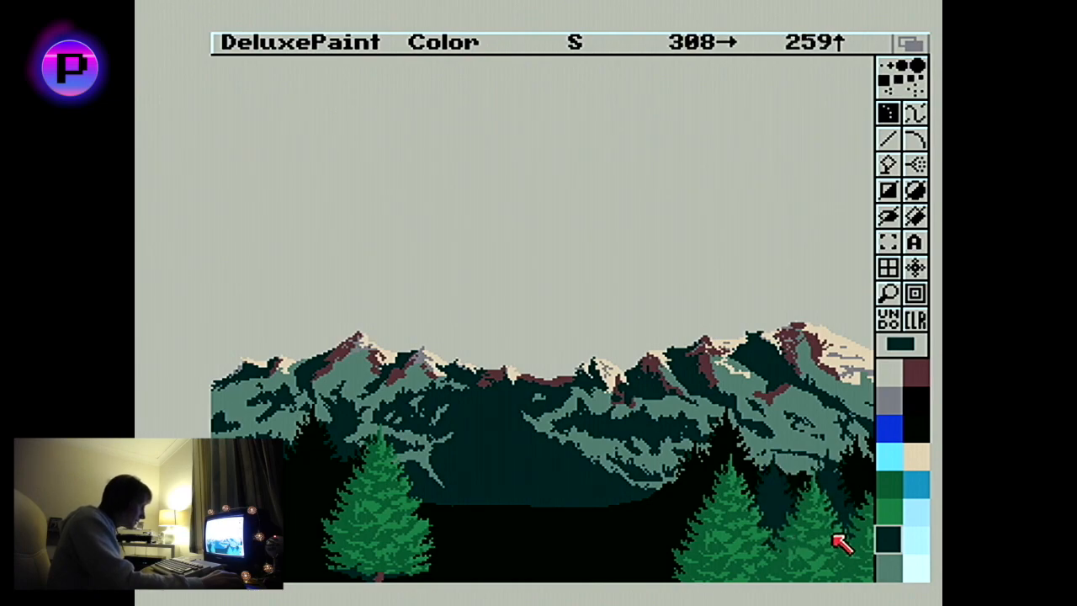
key("Right")
key("Right")
key("Right")
key("Right")
key("Right")
key("Right")
key("Right")
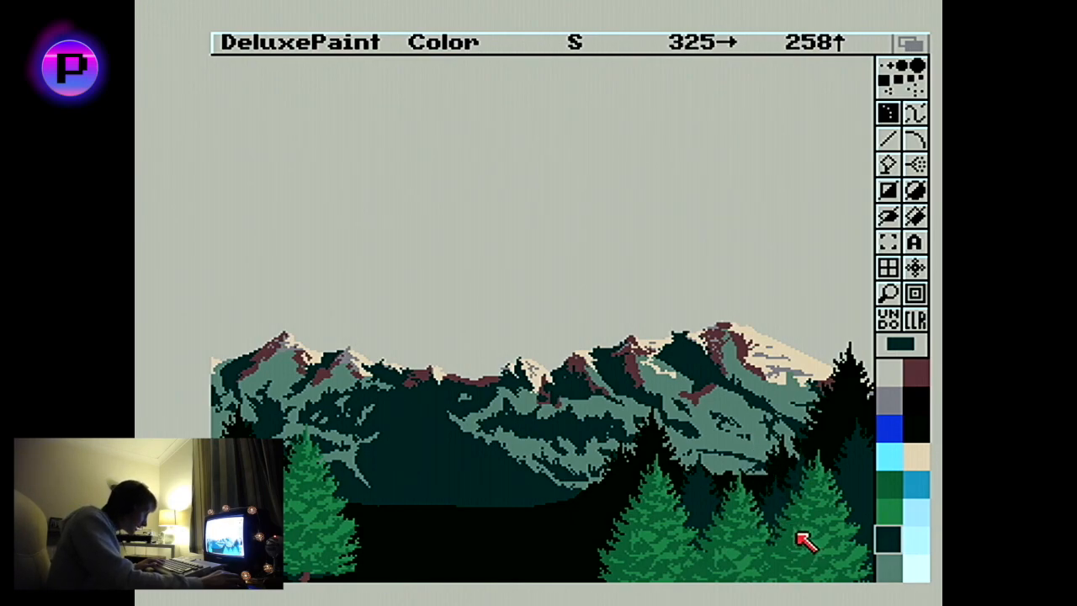
- Place dark teal trees behind the left-hand green trees, return to the single-pixel brush and view the full scene
key("Left")
key("Left")
key("Left")
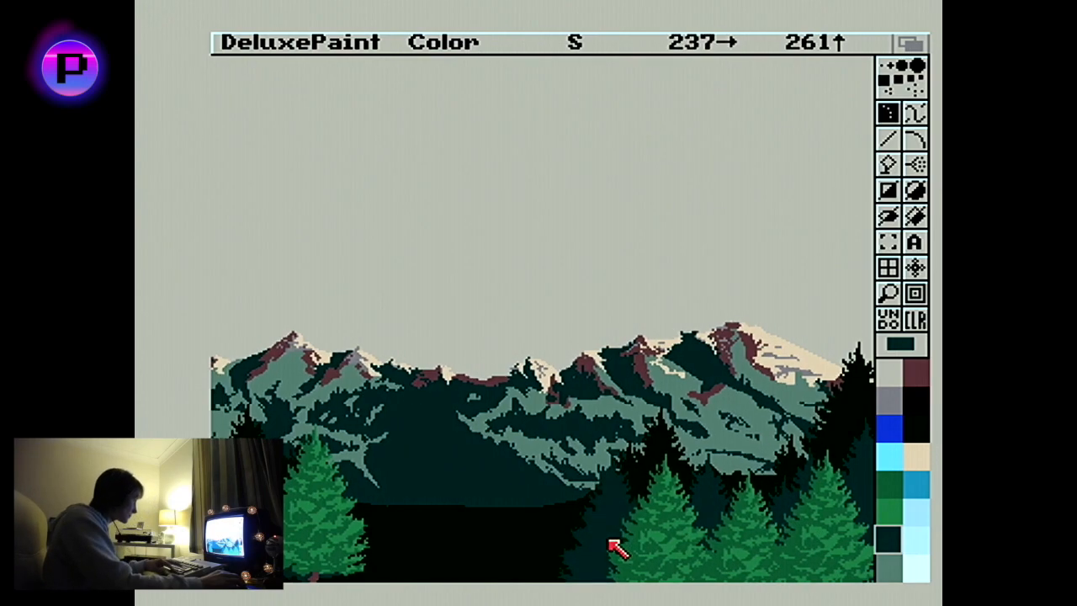
key("Left")
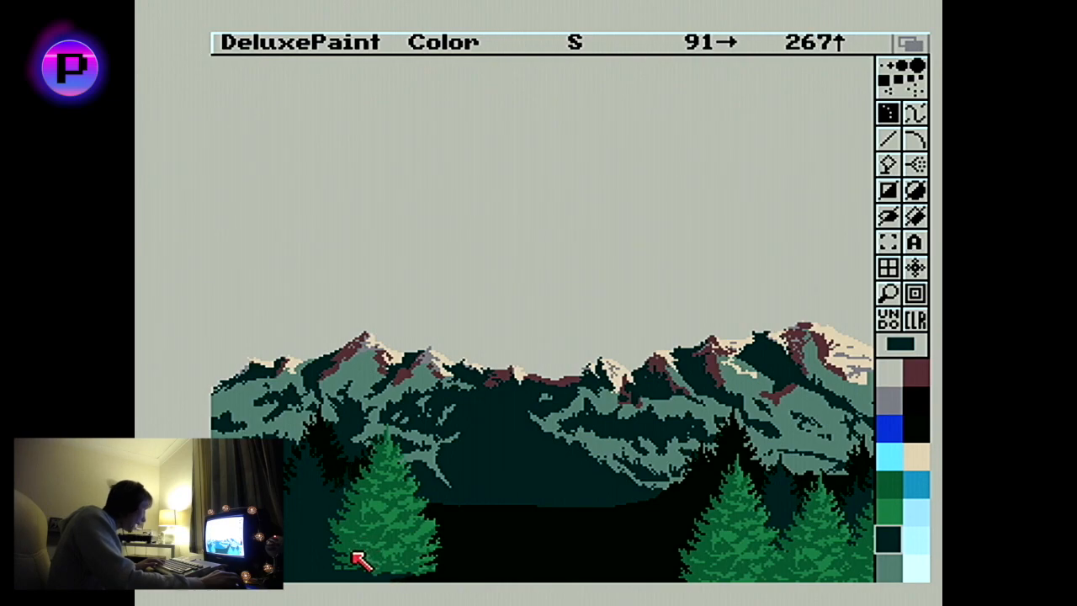
key("Left")
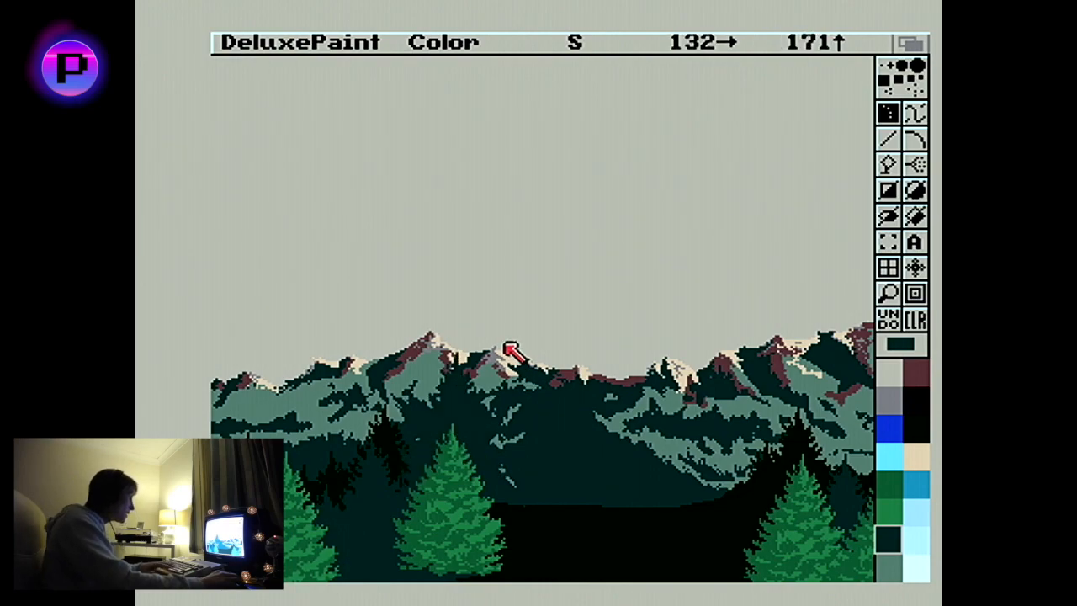
key("period")
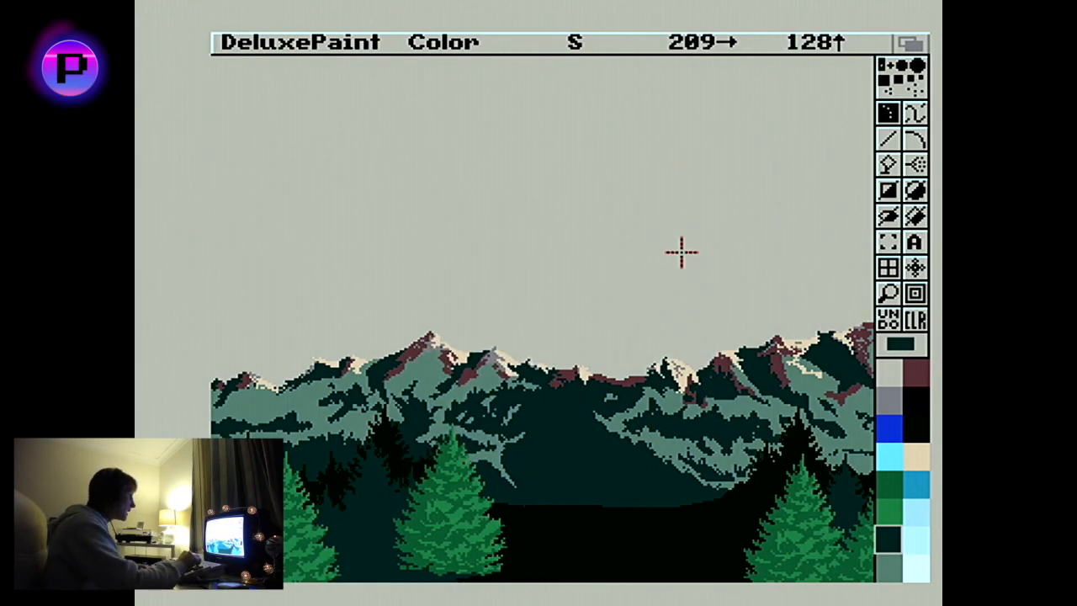
key("F10")
key("Right")
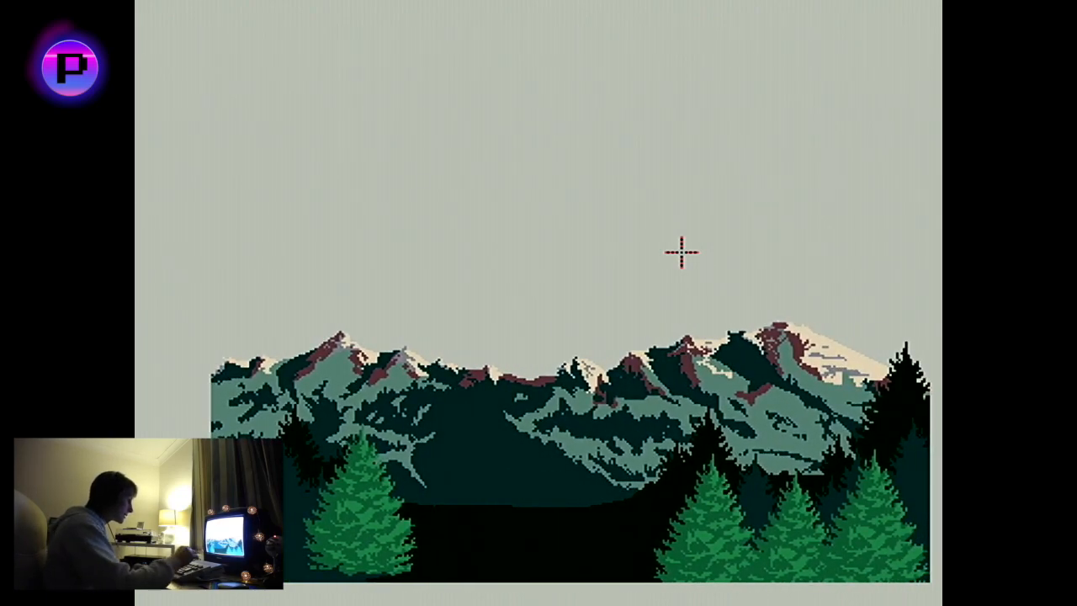
- Pick up the right-hand large tree from the spare page as a brush
key("j")
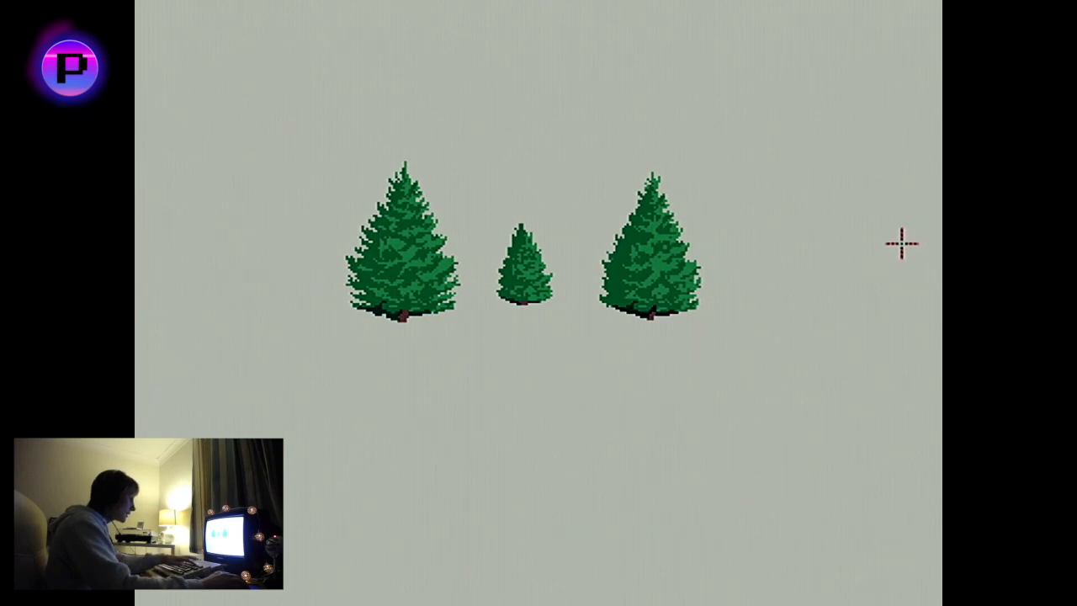
key("F10")
key("numbersign")
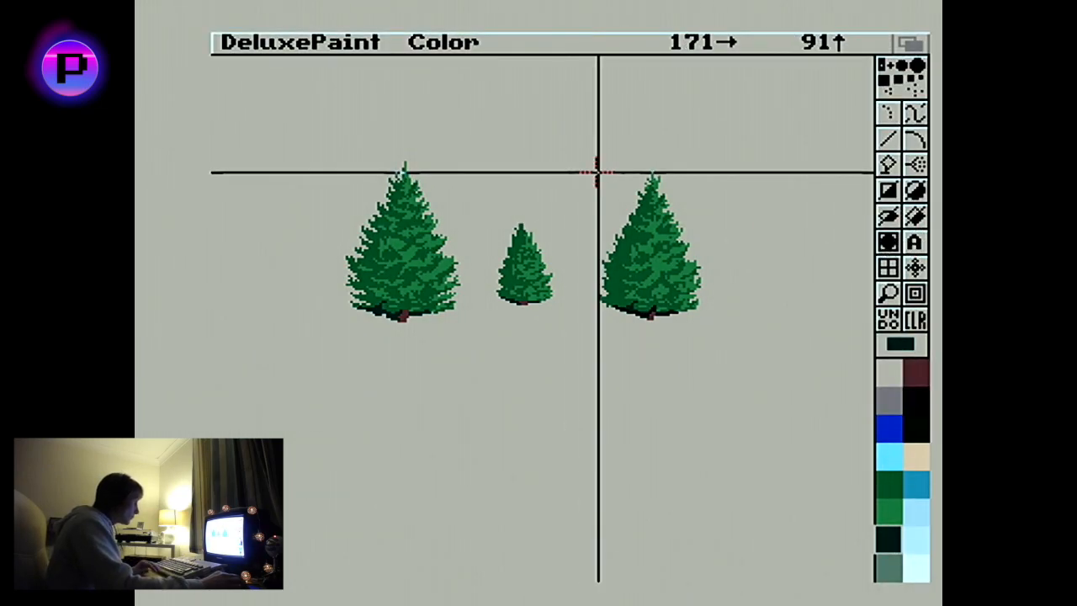
key("b")
mouse_move(589, 161)
left_mouse_down()
mouse_move(698, 337)
mouse_move(712, 339)
left_mouse_up()
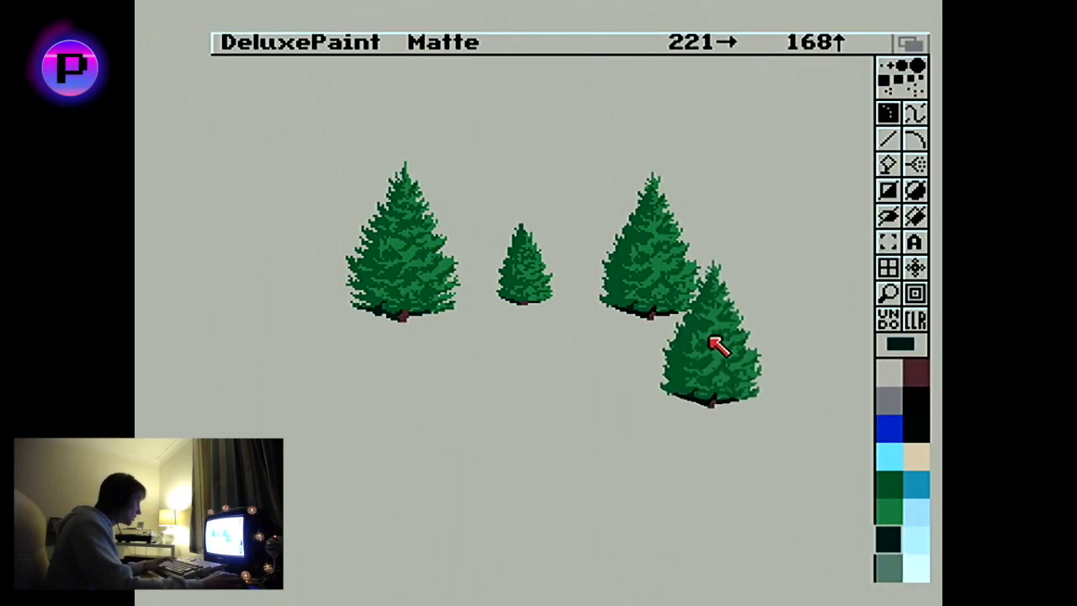
- Stamp the green tree brush in Matte mode between the two left-hand foreground trees of the forest picture
key("j")
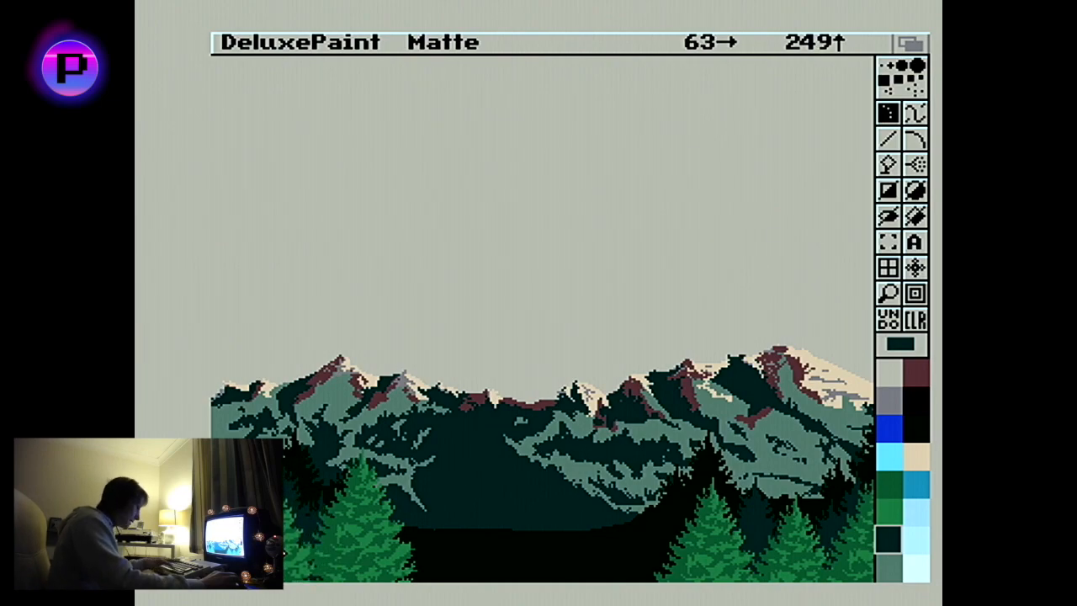
key("Left")
key("Left")
key("Left")
key("Left")
key("Left")
key("Left")
key("Left")
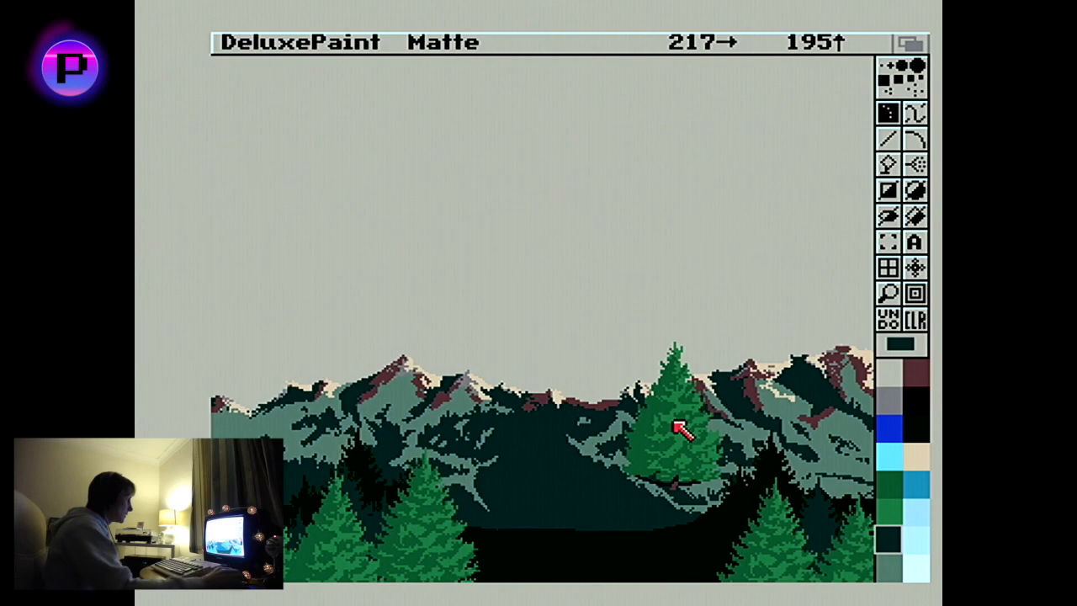
- Make an inverted stencil that leaves only the two tree greens unlocked, and cut the green trees out as a brush
left_click(889, 243)
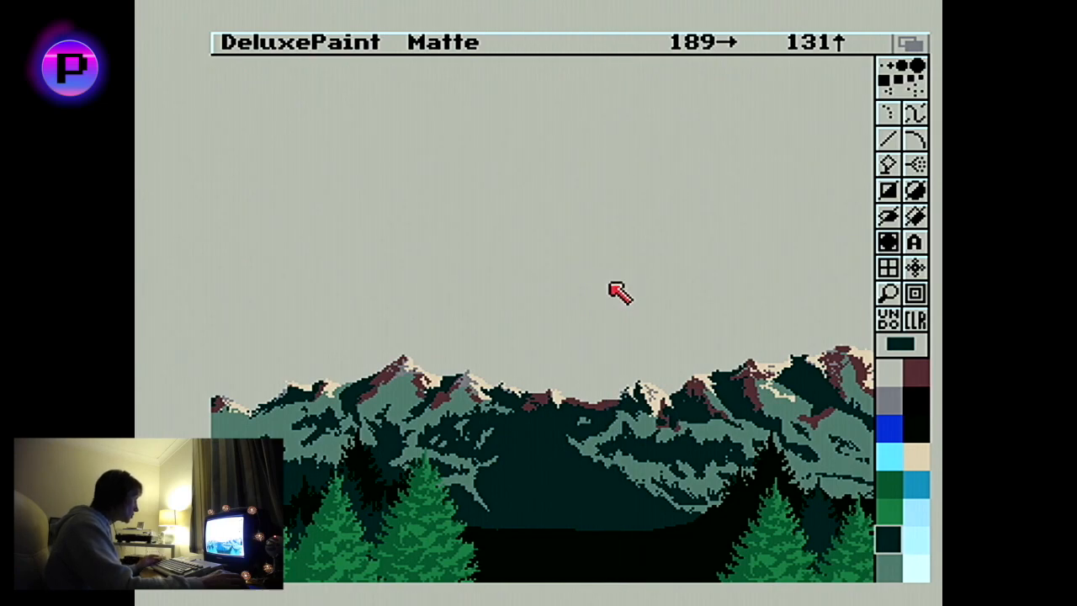
key("asciitilde")
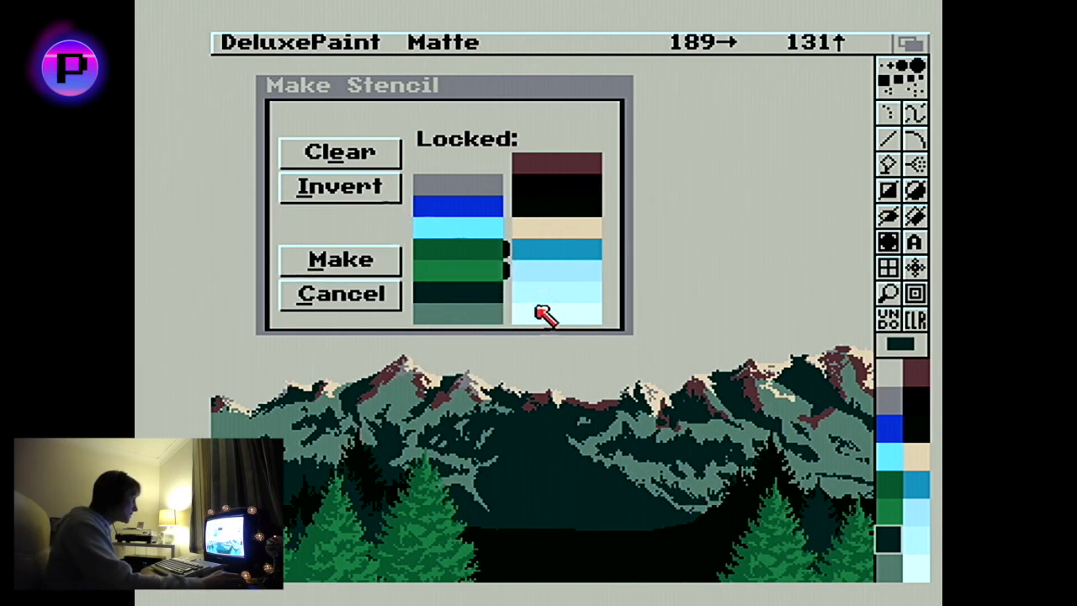
left_click(385, 198)
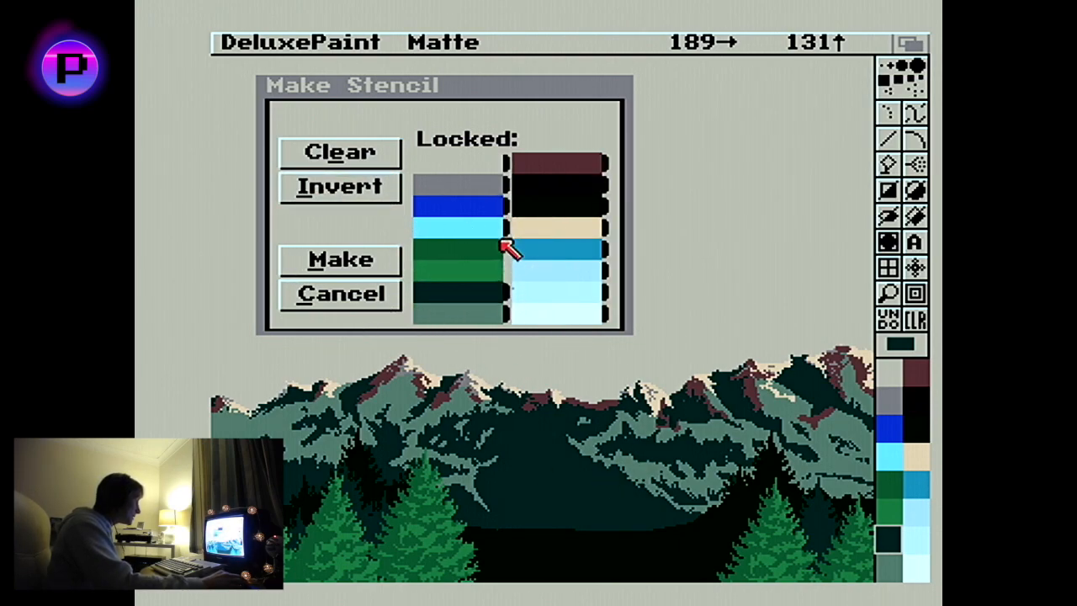
left_click(338, 266)
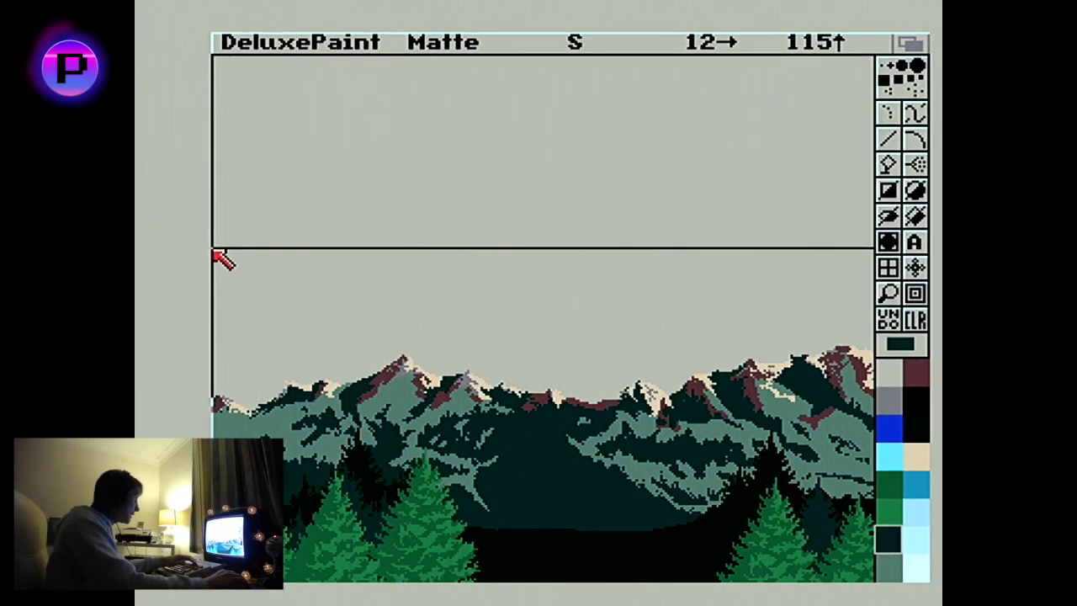
key("F10")
mouse_move(212, 261)
left_mouse_down()
mouse_move(269, 350)
mouse_move(930, 580)
left_mouse_up()
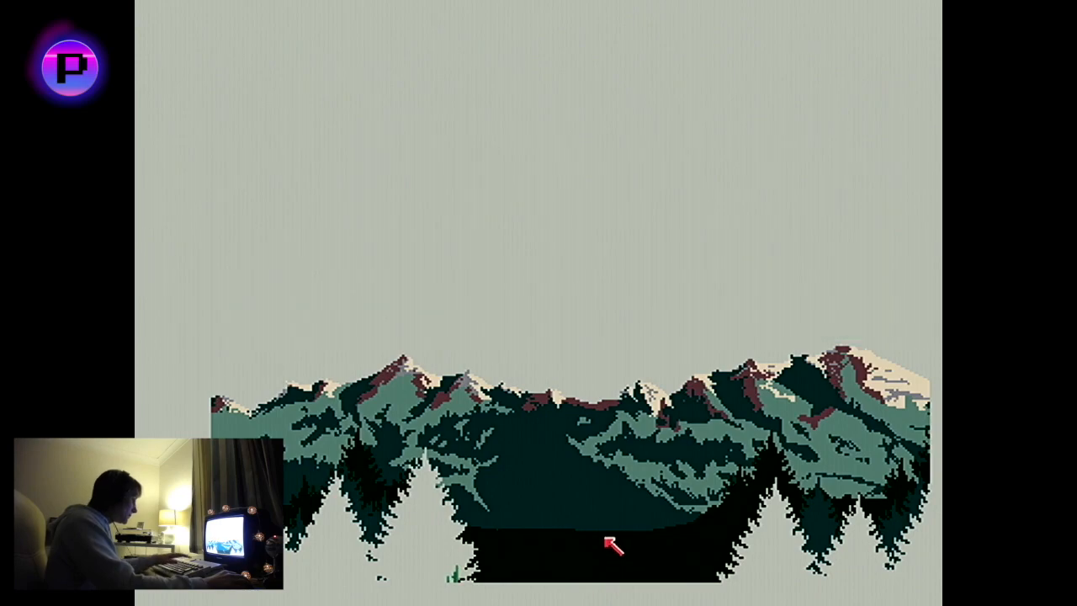
key("F10")
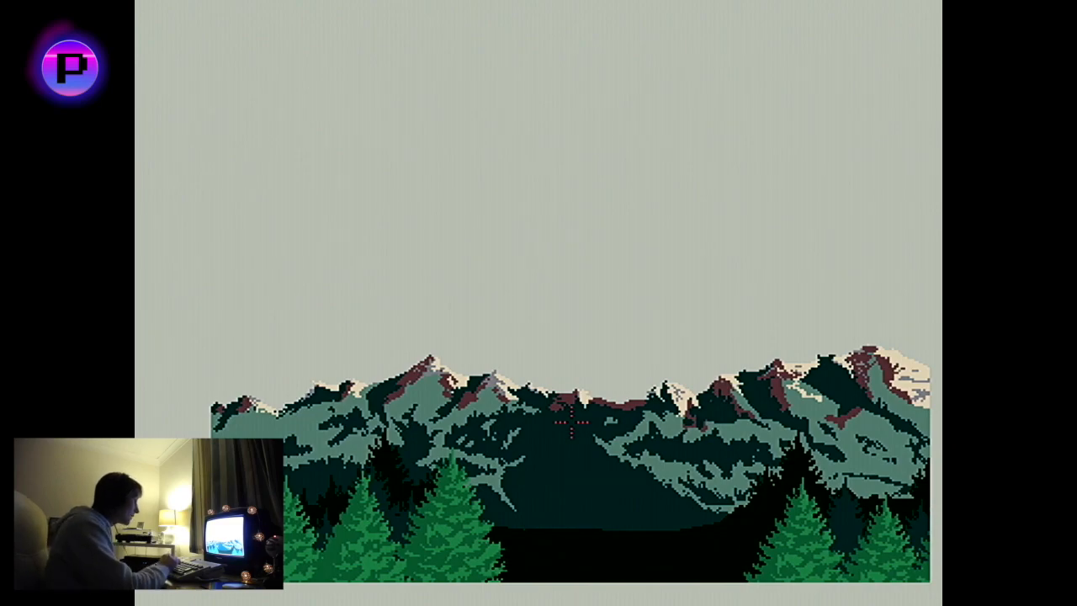
- Load the picture Sky 1E into the spare page
key("j")
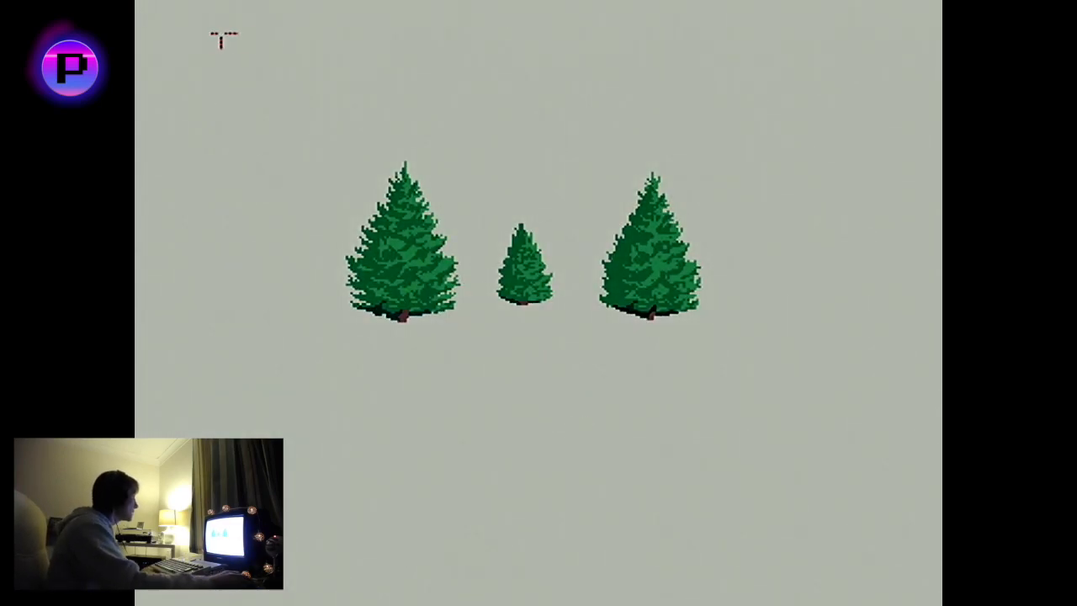
key("F10")
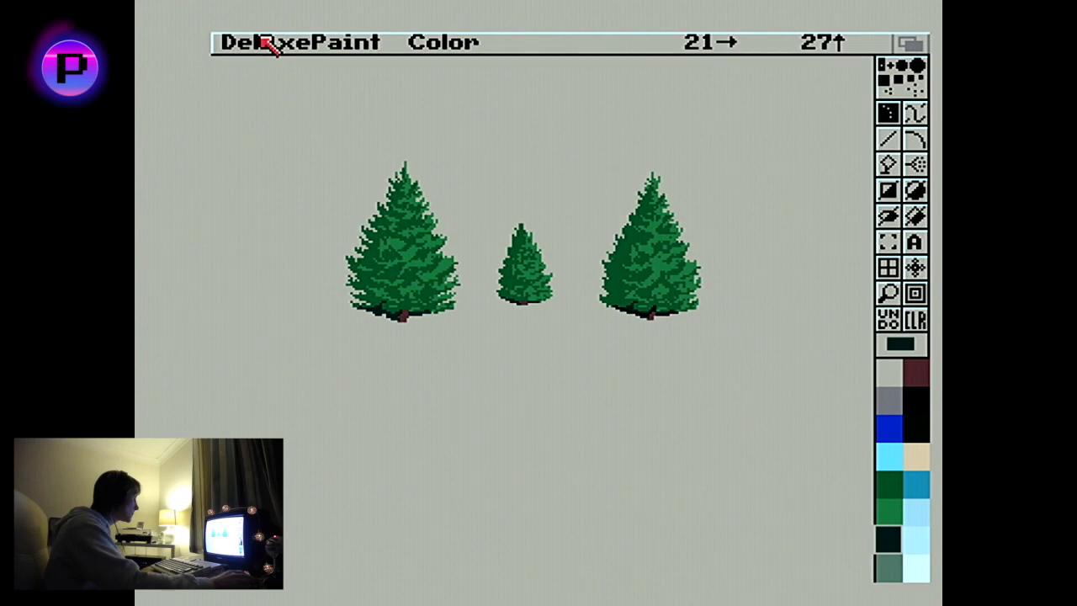
right_click(262, 41)
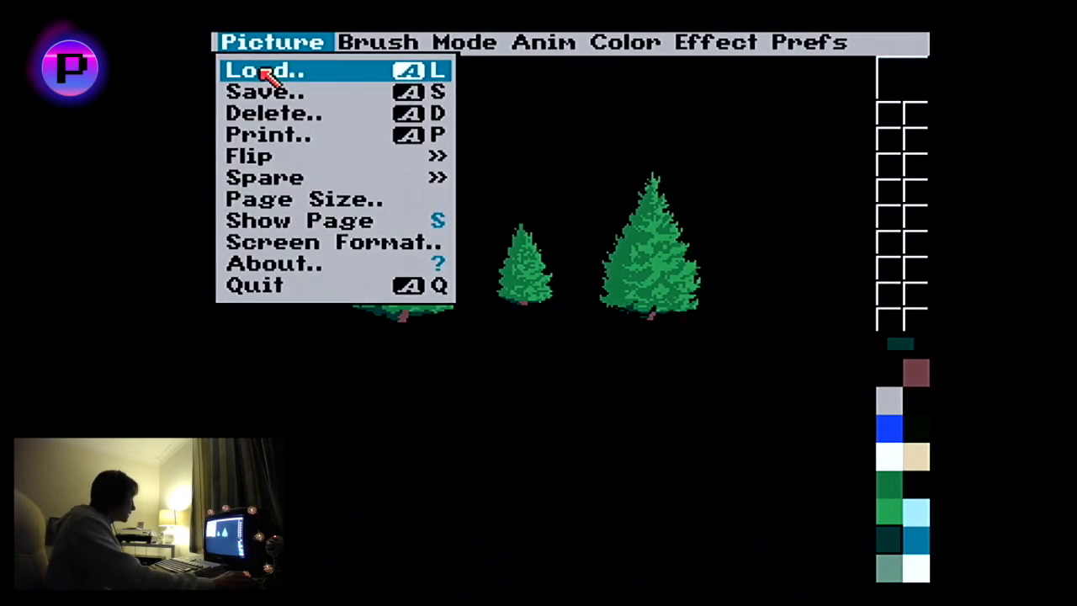
left_click(264, 72)
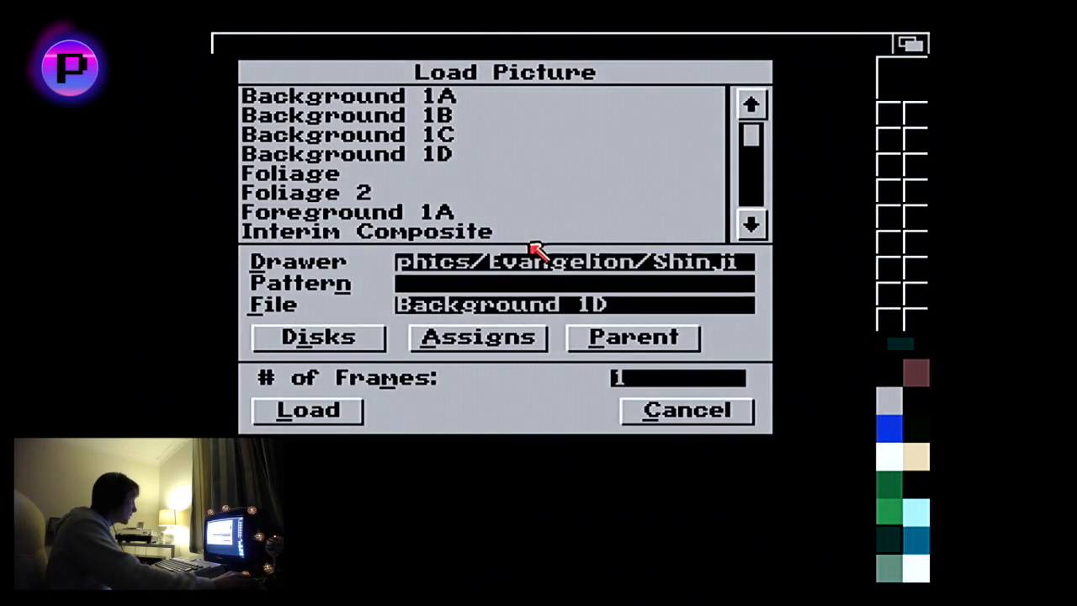
left_click(751, 192)
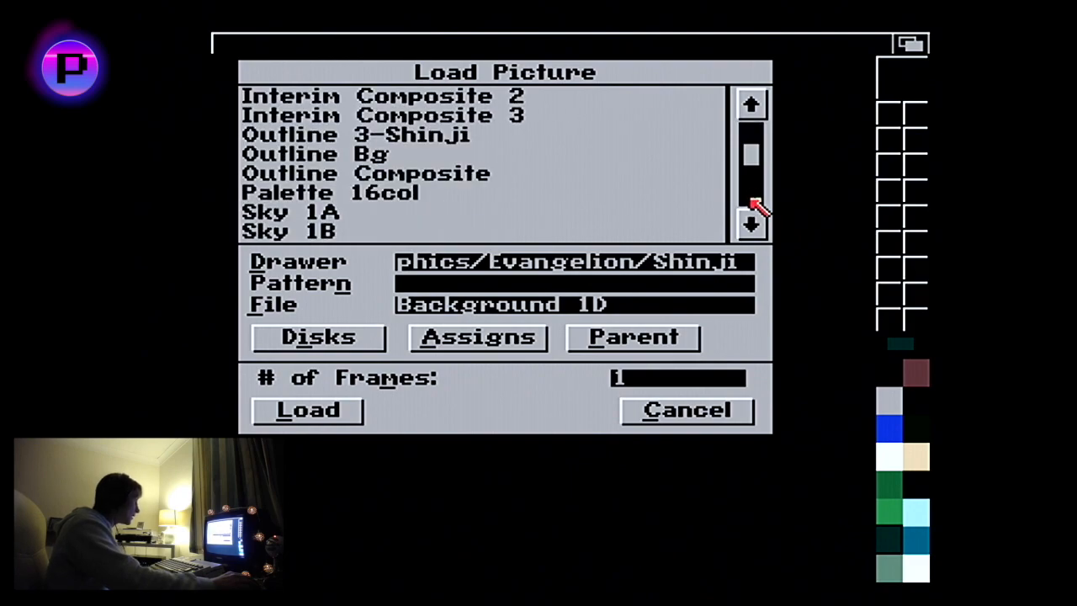
left_click(752, 208)
left_click(378, 139)
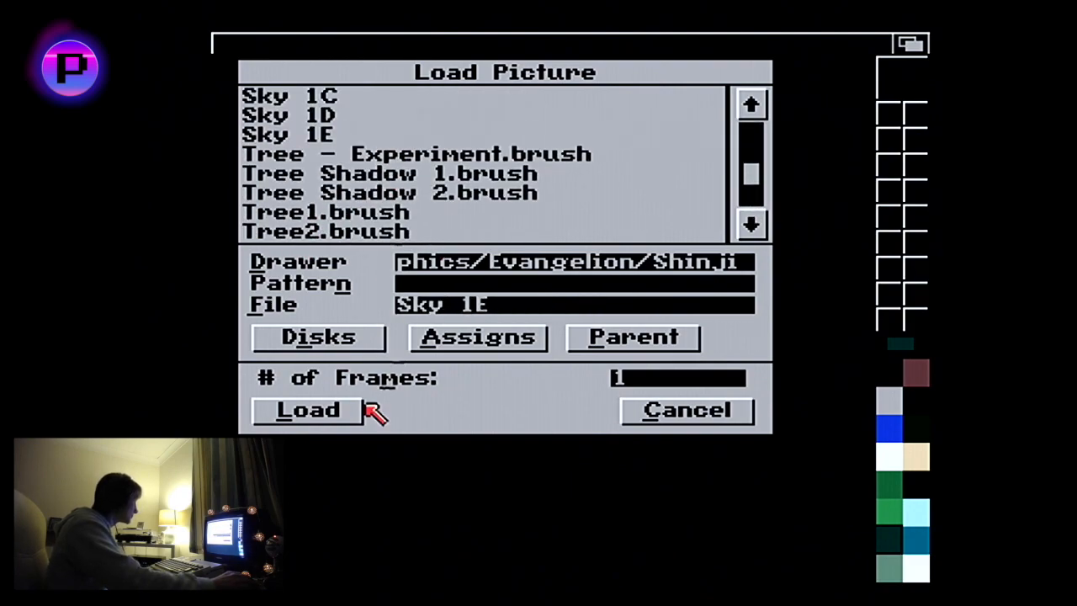
left_click(362, 410)
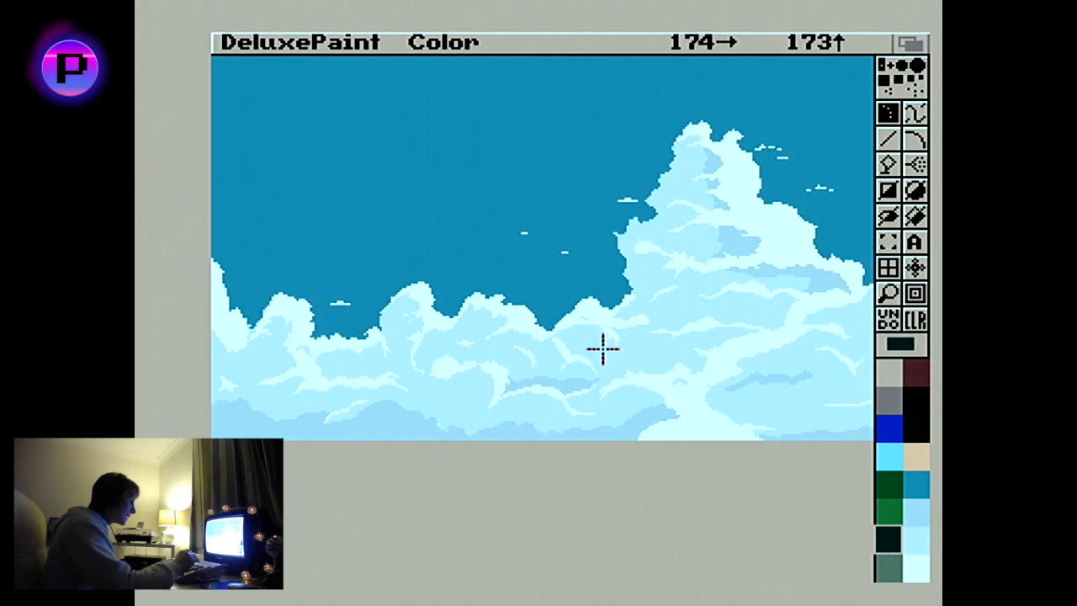
- Examine the whole width of the loaded sky picture without the interface covering it
key("F10")
key("Right")
key("Right")
key("Right")
key("Right")
key("Right")
key("Right")
key("Right")
key("Right")
key("Right")
key("Right")
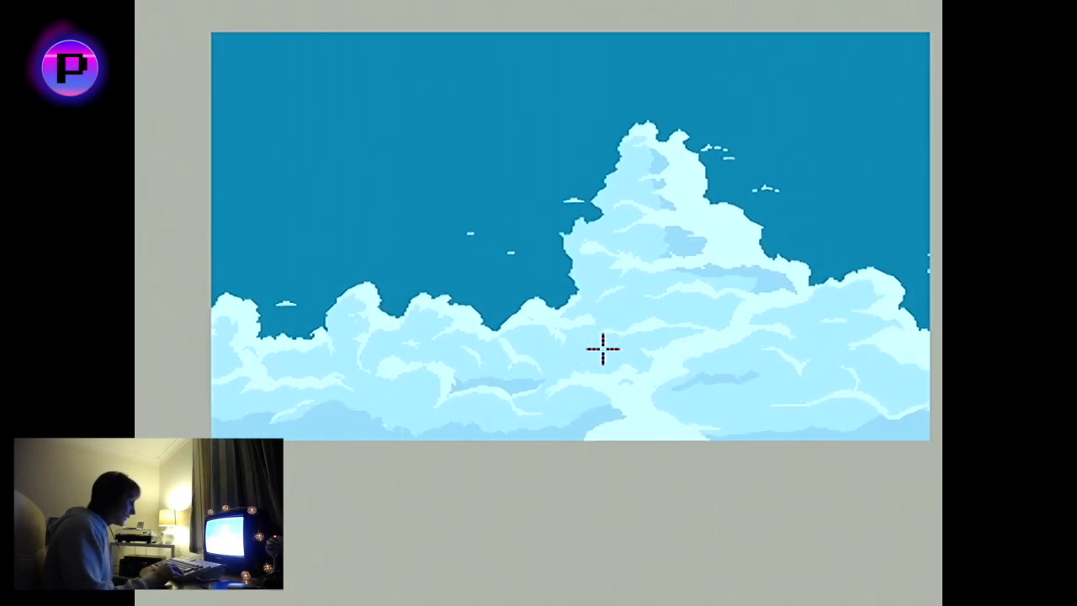
key("Left")
key("Left")
key("Left")
key("Left")
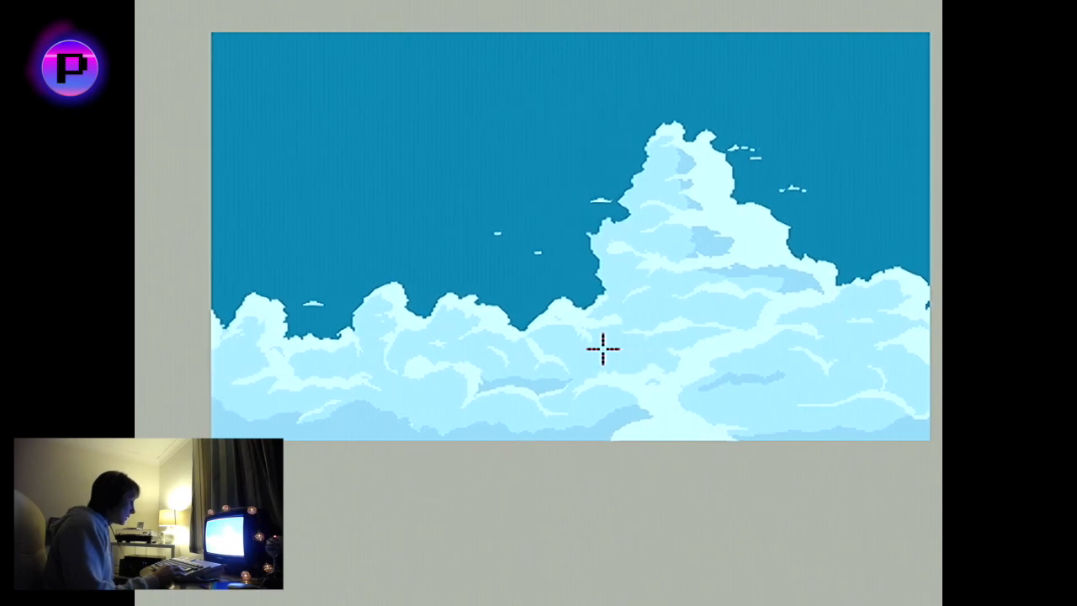
key("F10")
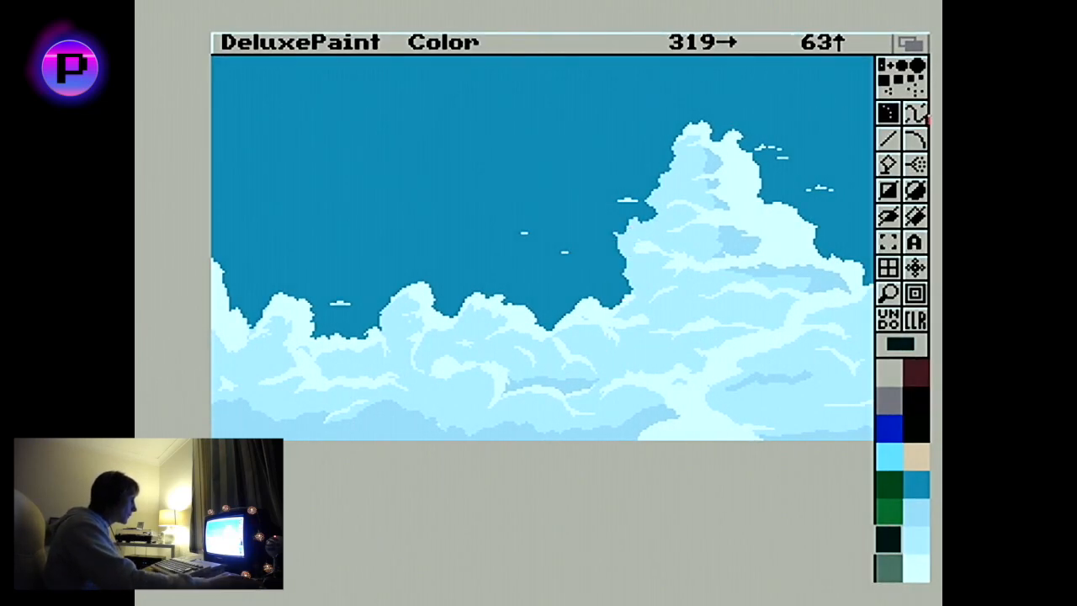
- Pick up the whole cloudy sky as a brush and try it over the forest picture in Matte mode
left_click(895, 249)
key("F10")
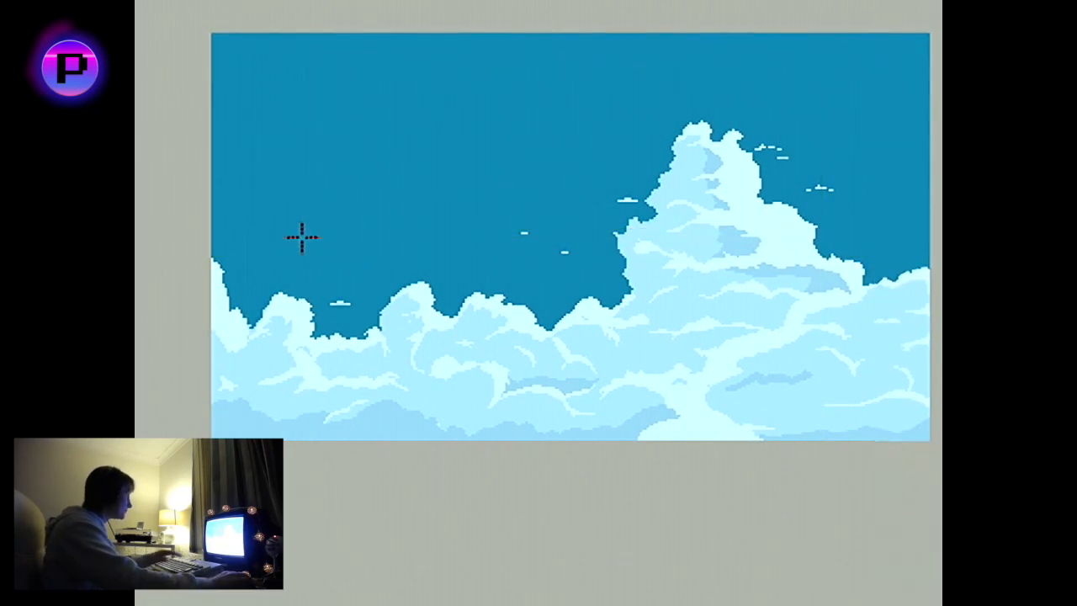
mouse_move(213, 34)
left_mouse_down()
mouse_move(927, 443)
mouse_move(928, 469)
mouse_move(928, 447)
left_mouse_up()
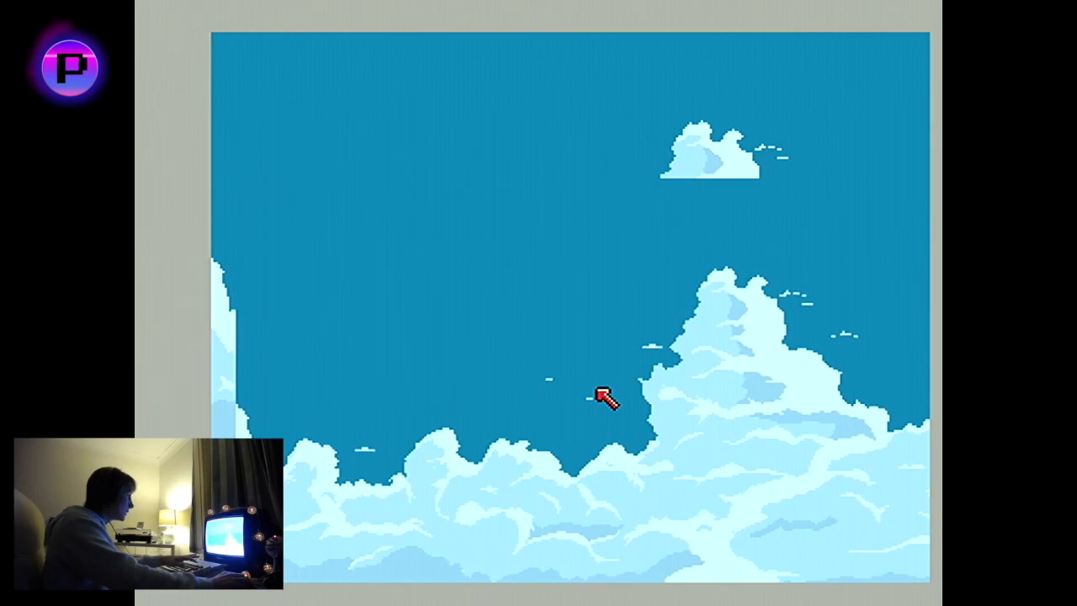
key("j")
key("F10")
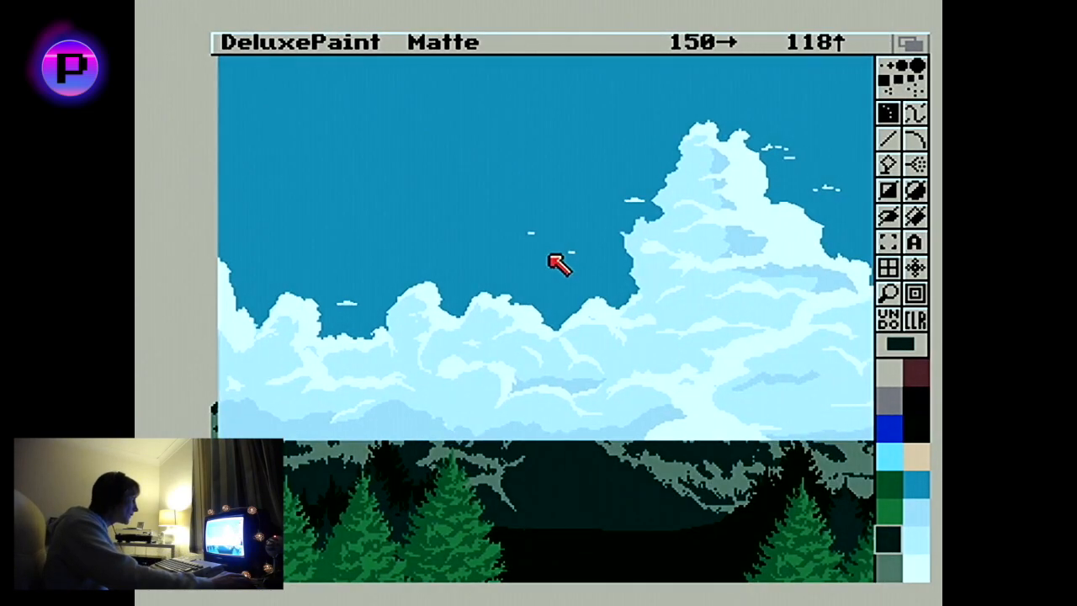
key("F10")
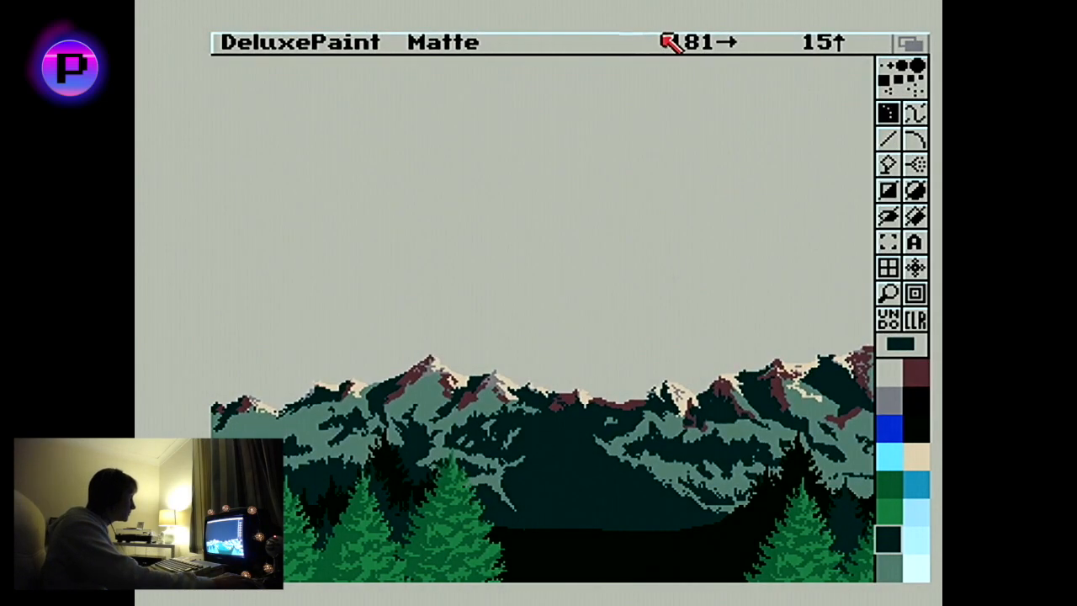
- Make a stencil that locks maroon, near-black, beige, both tree greens, dark teal and grey-green, leaving the sky colours unlocked
right_click(669, 42)
mouse_move(730, 47)
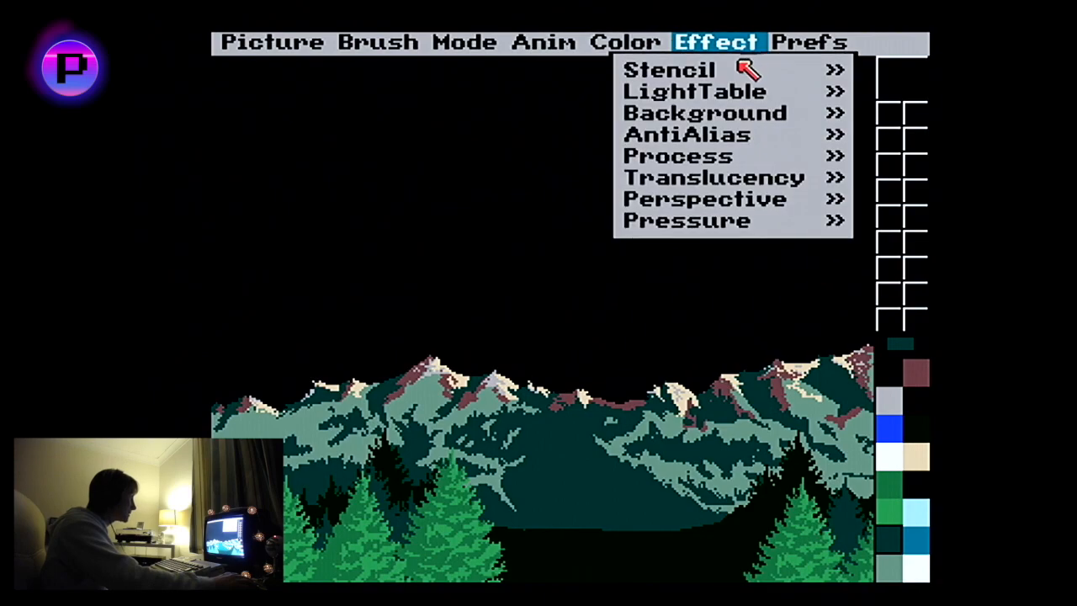
mouse_move(726, 67)
right_click(730, 91)
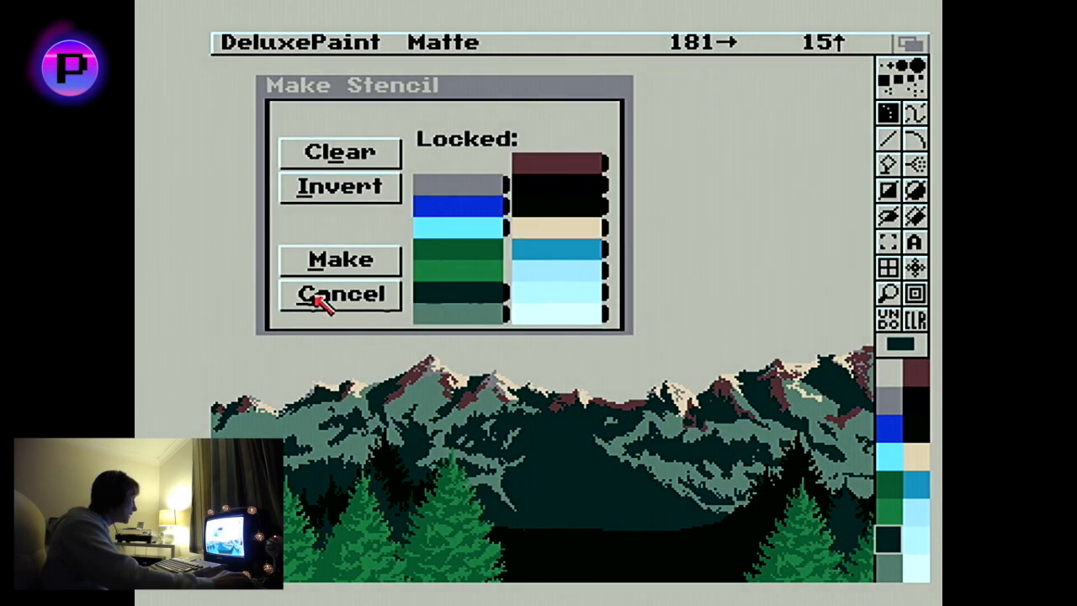
left_click(392, 160)
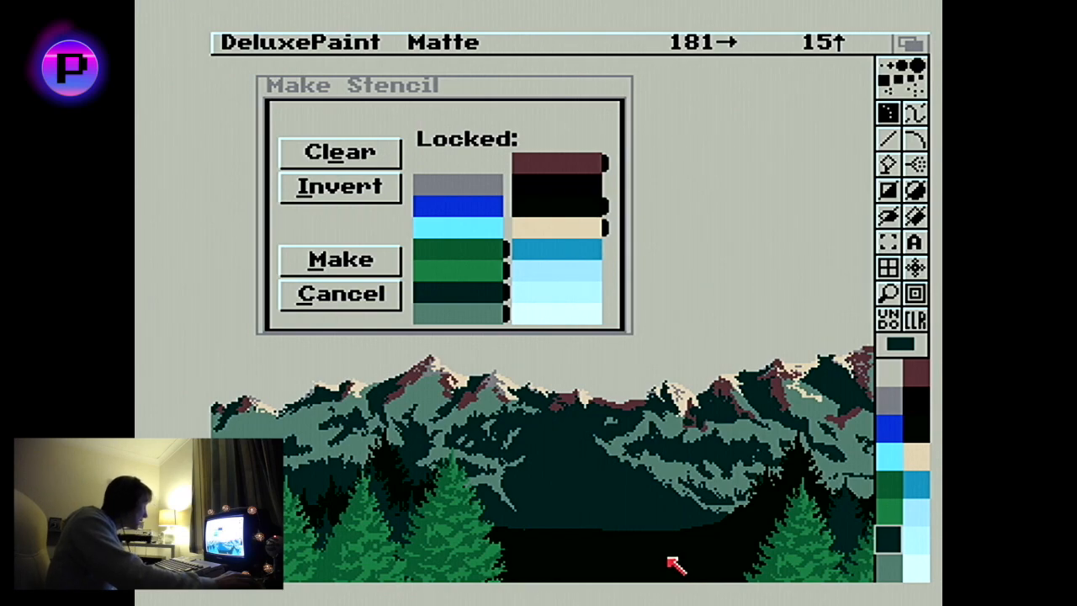
left_click(375, 263)
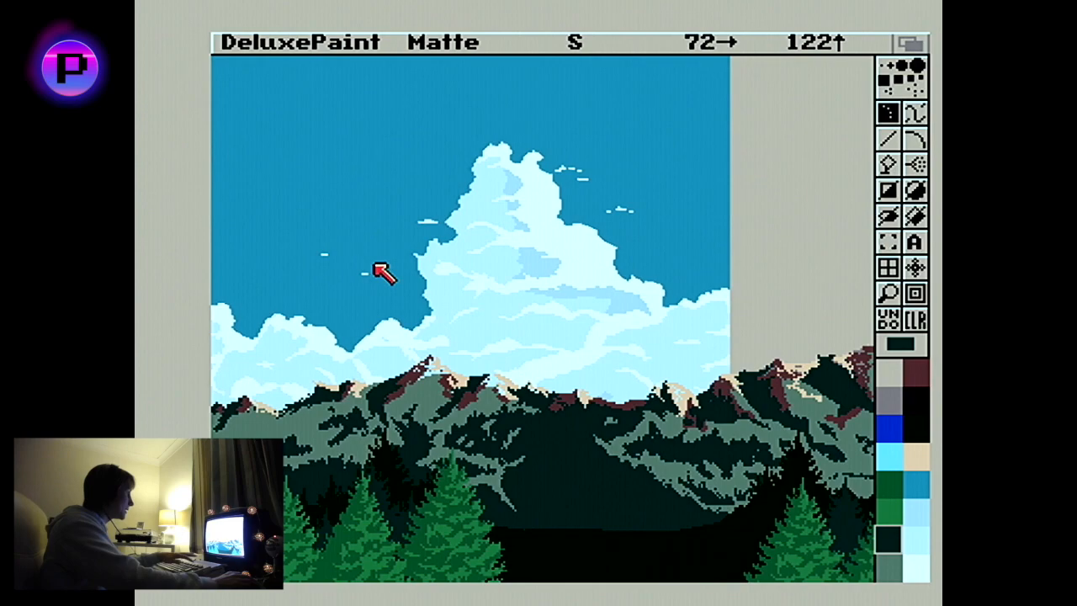
- Preview the sky brush behind the mountains without the interface covering the picture, and return to the single-pixel brush
key("F10")
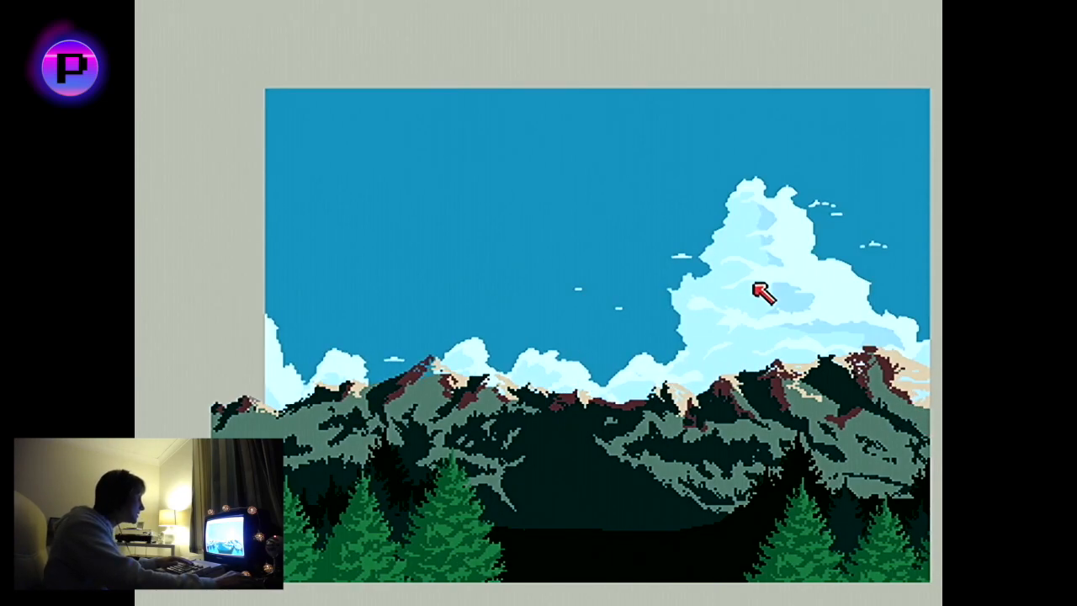
key("F9")
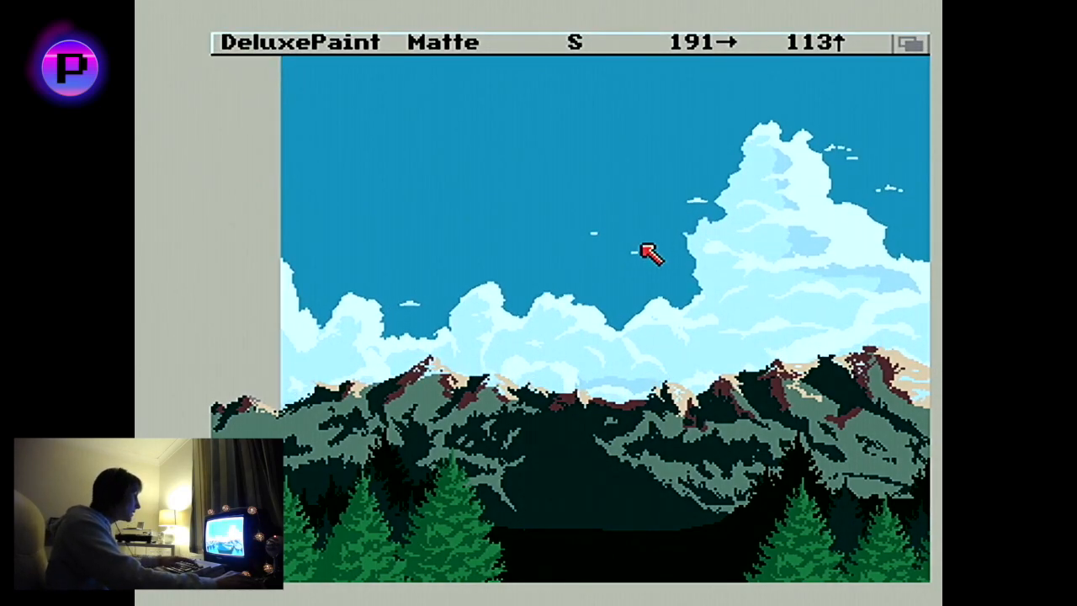
key("period")
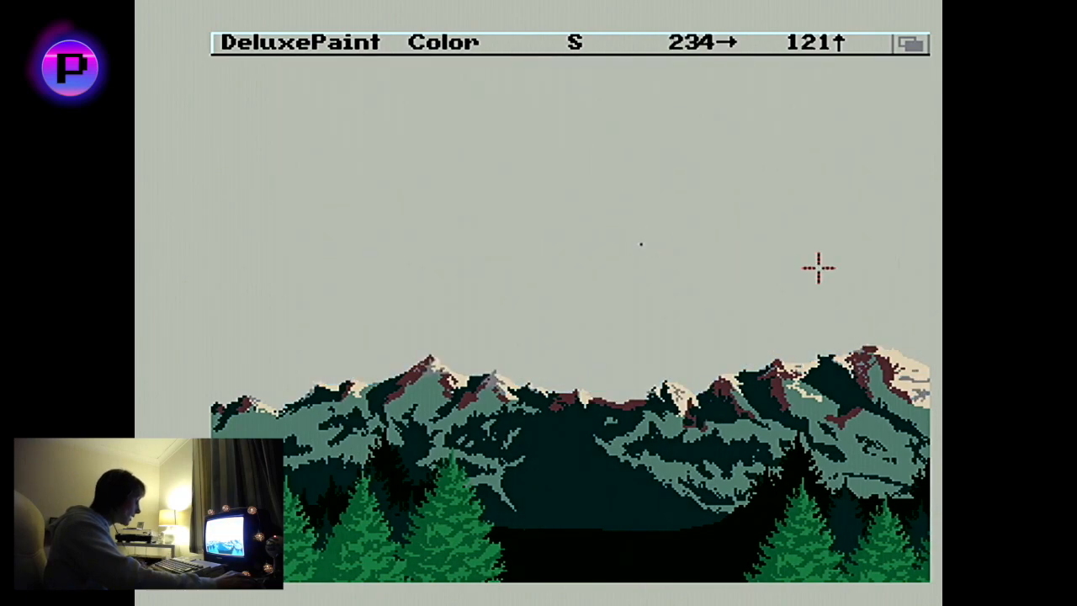
- Magnify the snowy slope of the far-right mountain and flood-fill its grey shadow patches with dark blue
key("F10")
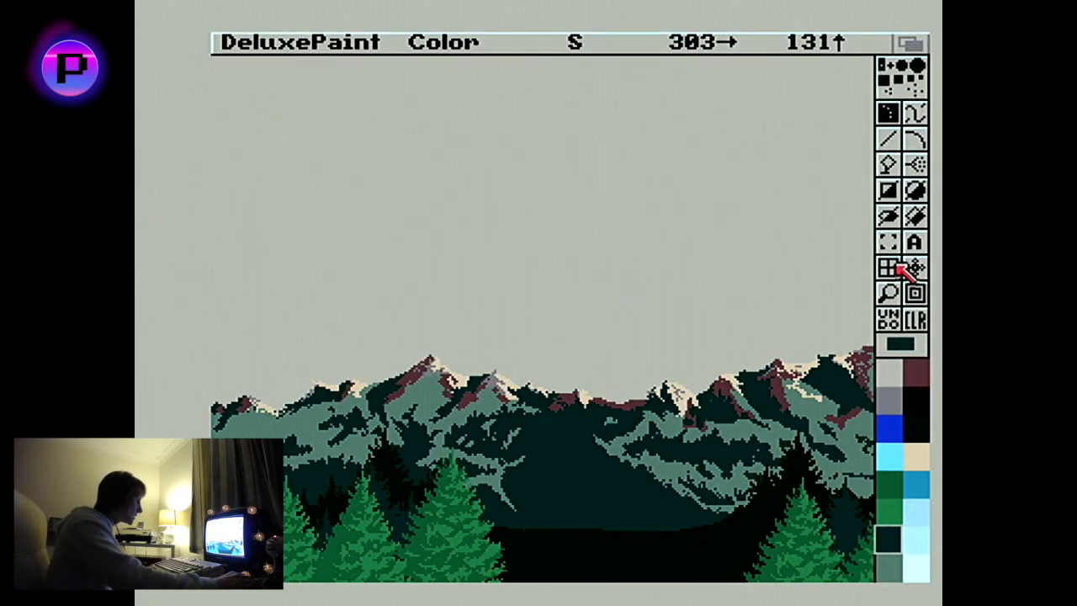
left_click(888, 293)
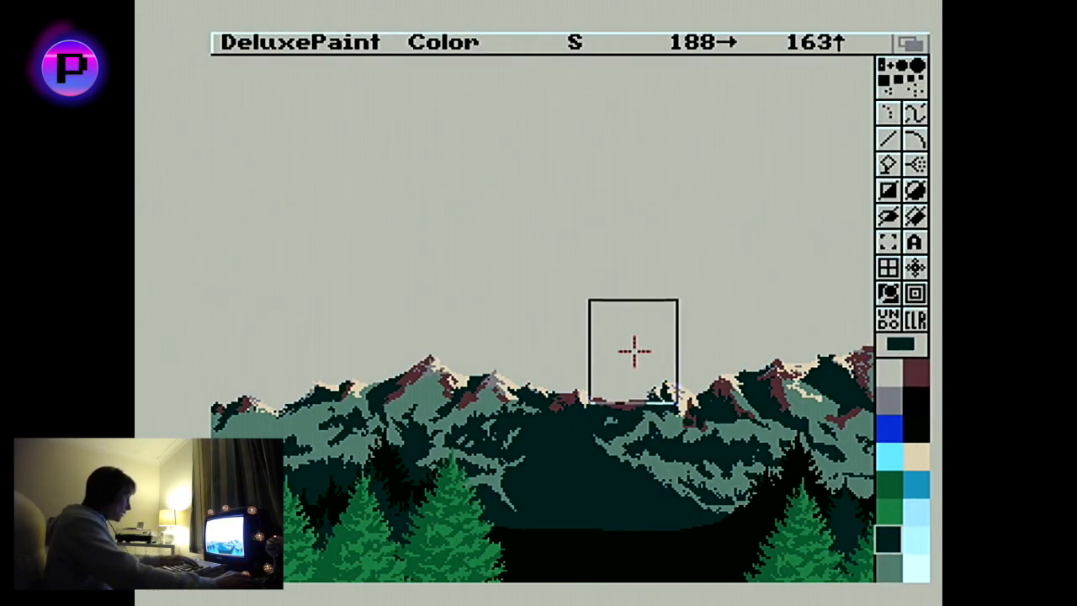
key("F10")
left_click(892, 365)
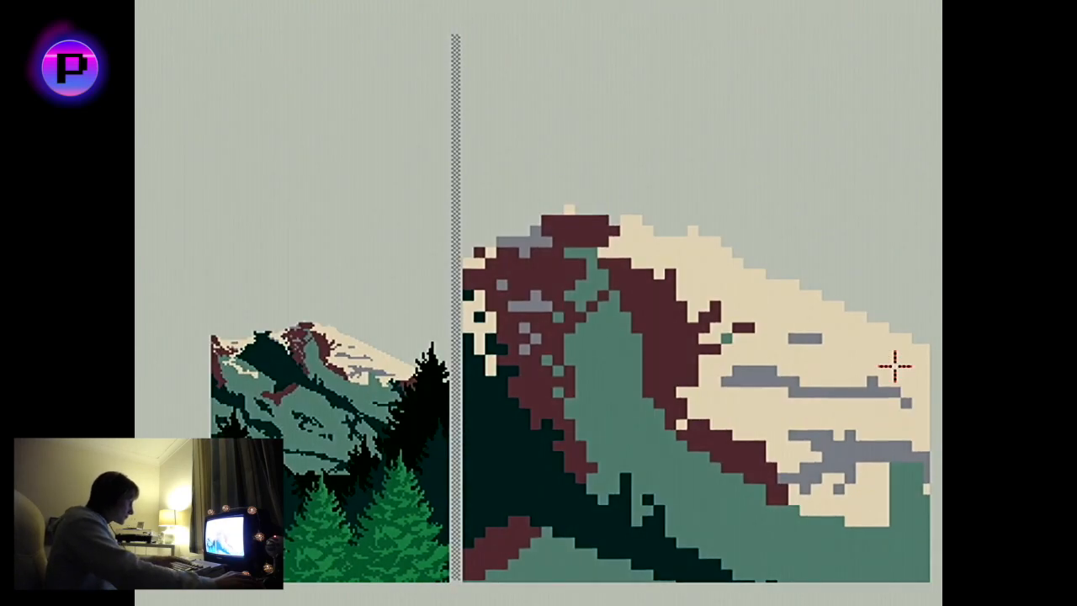
key("F10")
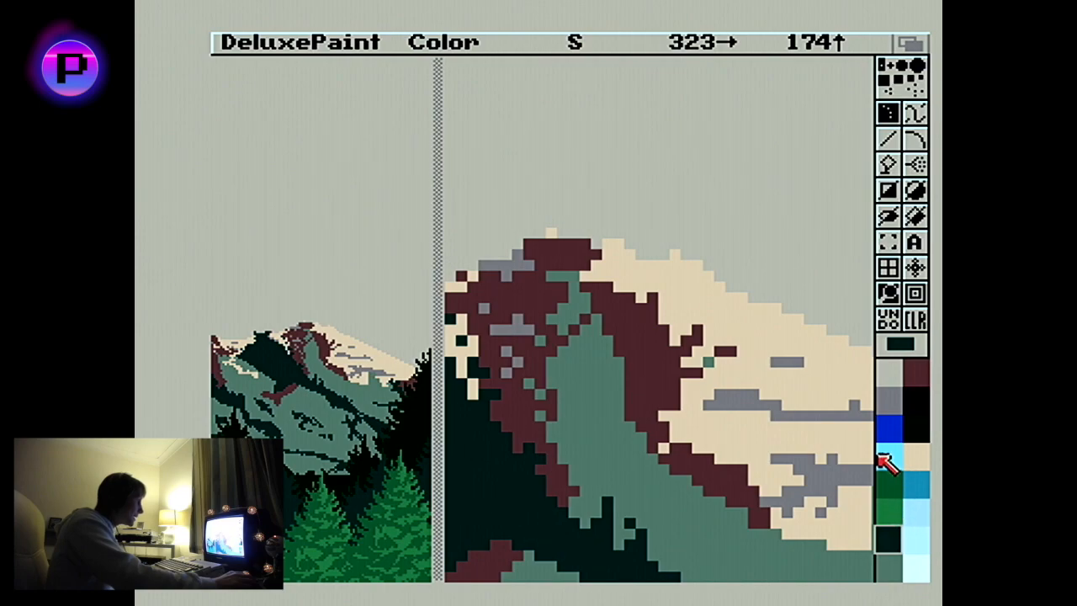
left_click(889, 428)
left_click(891, 170)
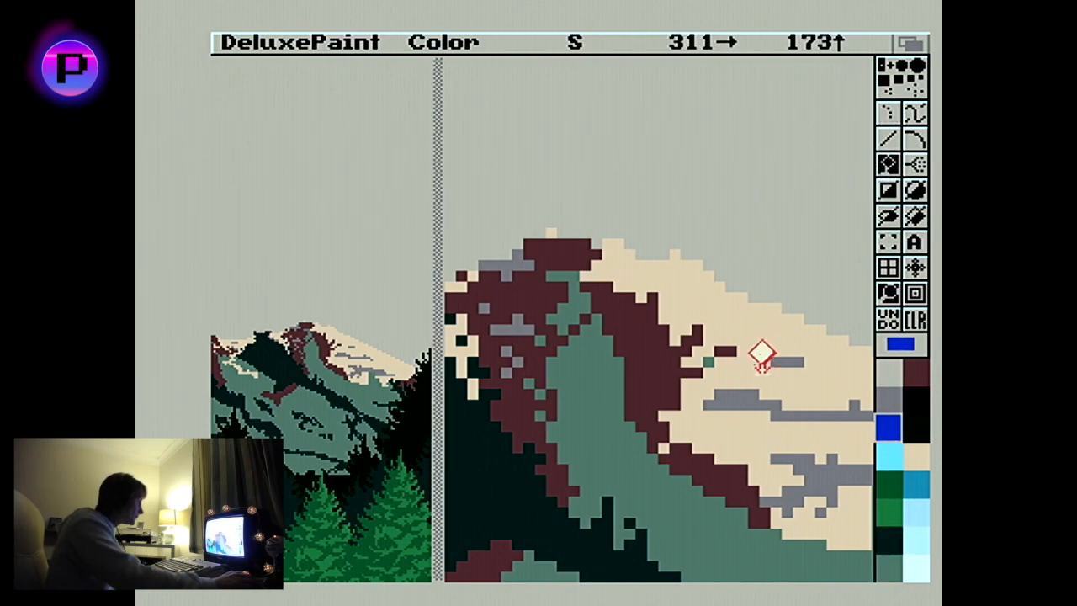
key("F10")
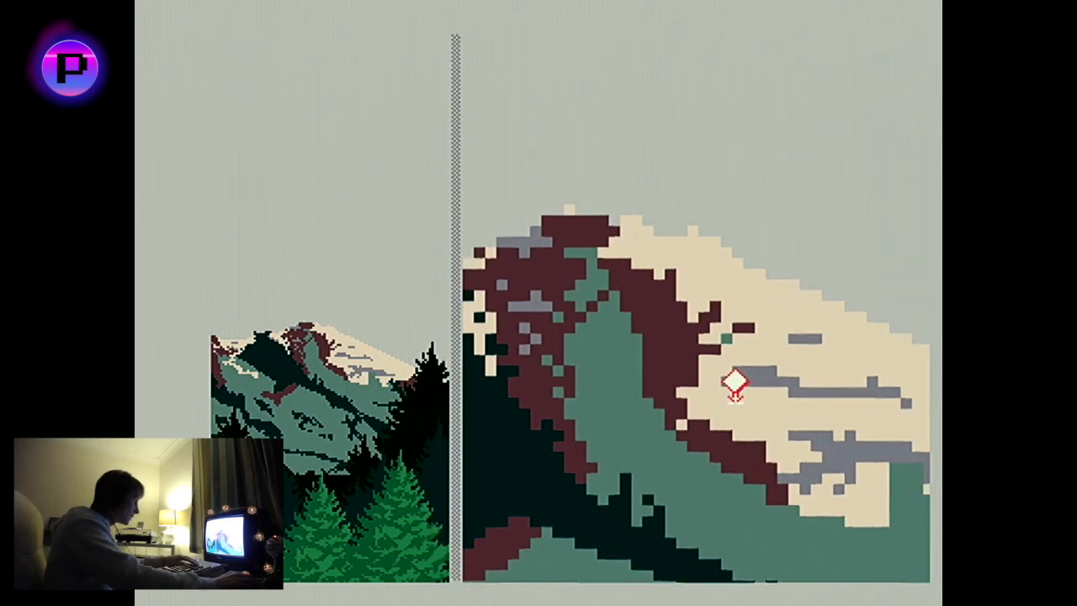
left_click(740, 374)
left_click(806, 337)
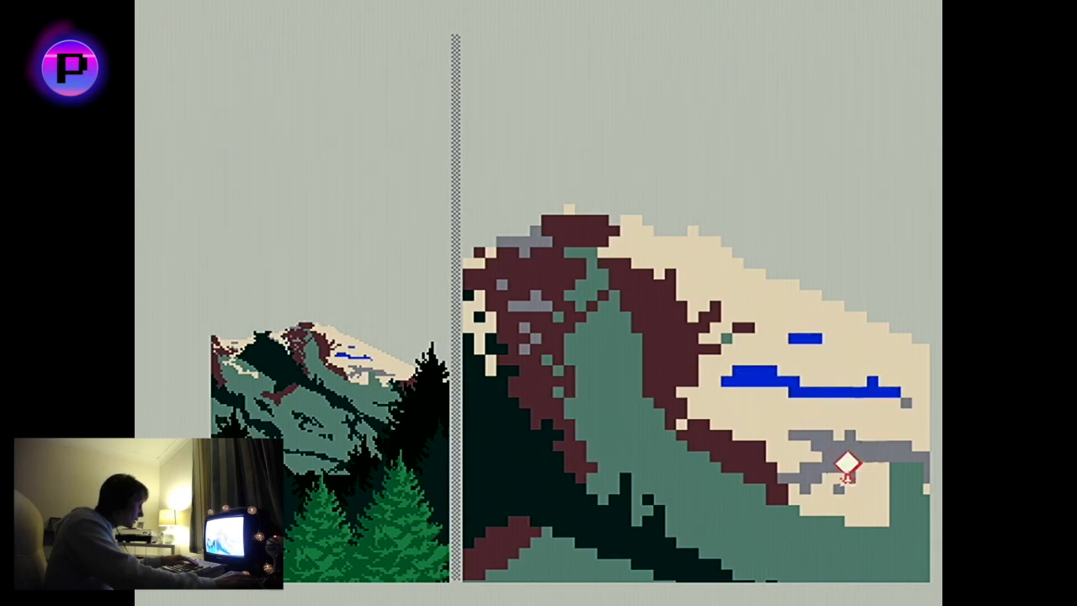
left_click(837, 454)
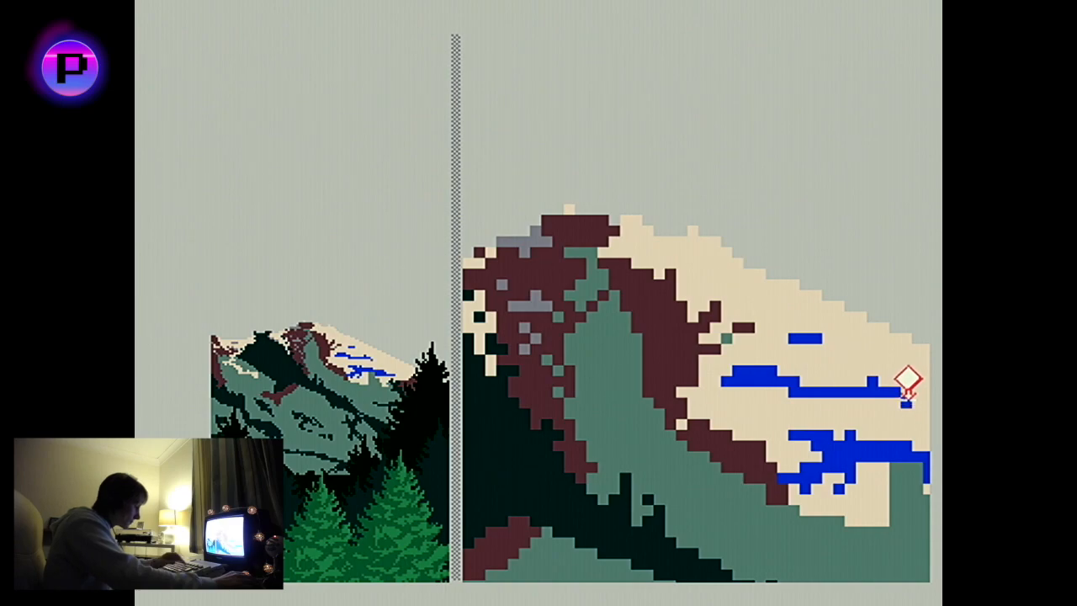
key("Right")
key("Right")
key("Right")
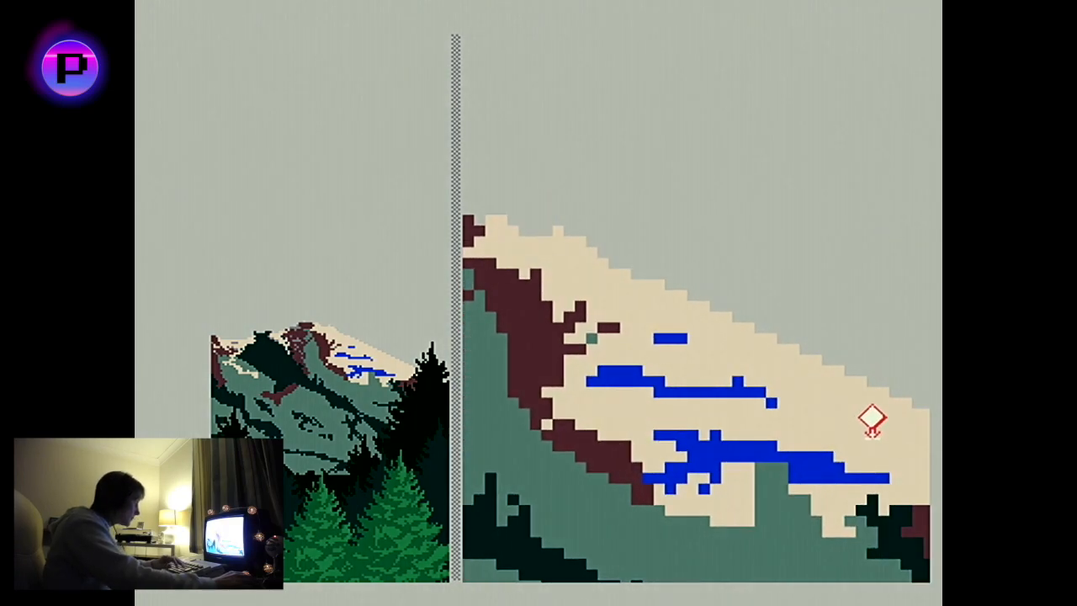
- Recolour the grey marks on the small snowy peak right of centre in maroon with the Line tool under magnification
key("F10")
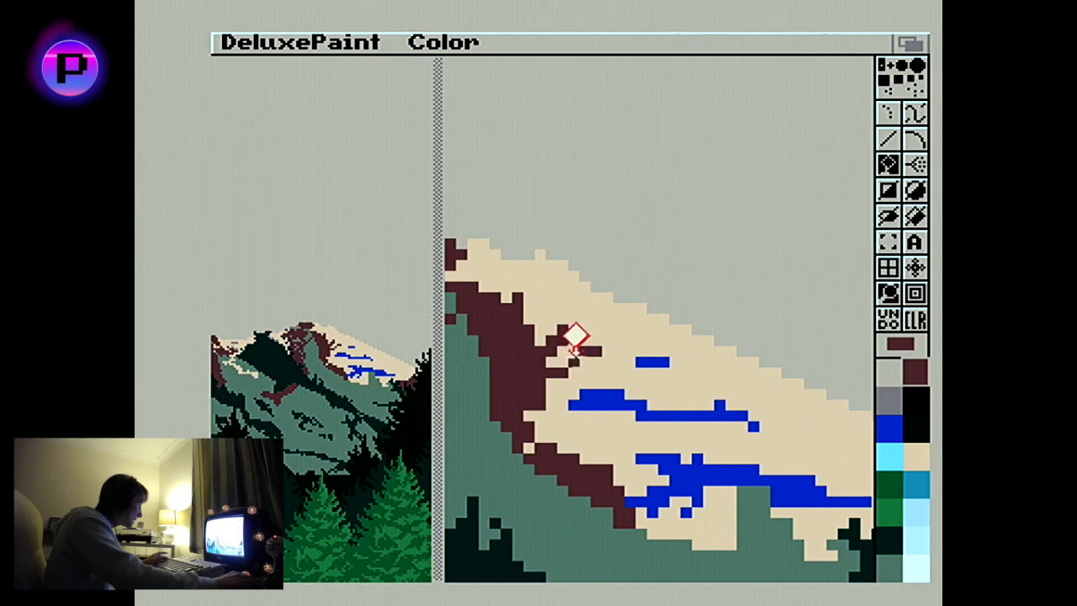
left_click(895, 301)
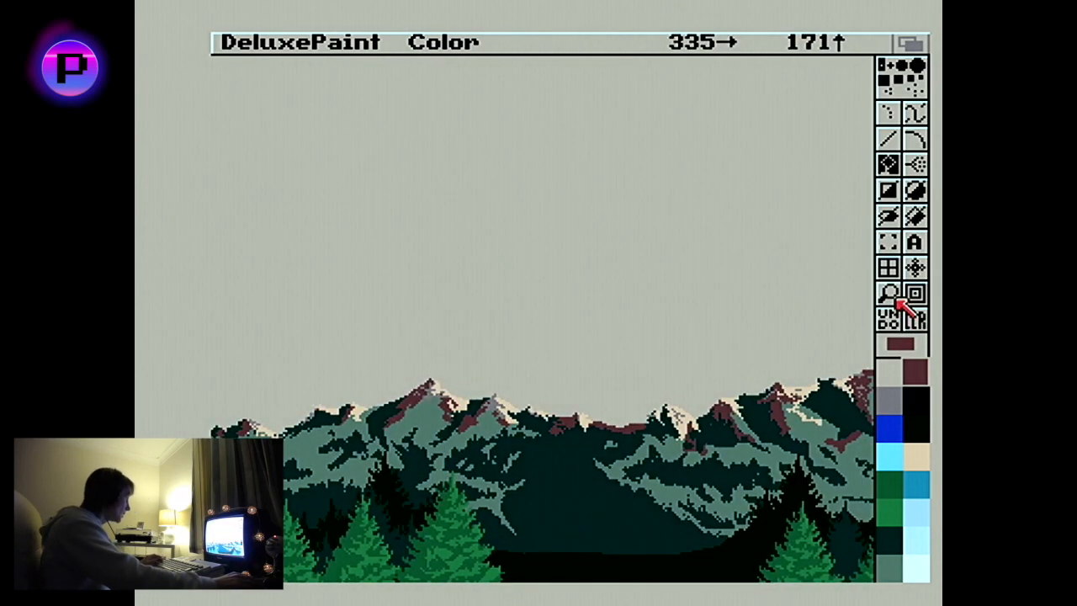
key("n")
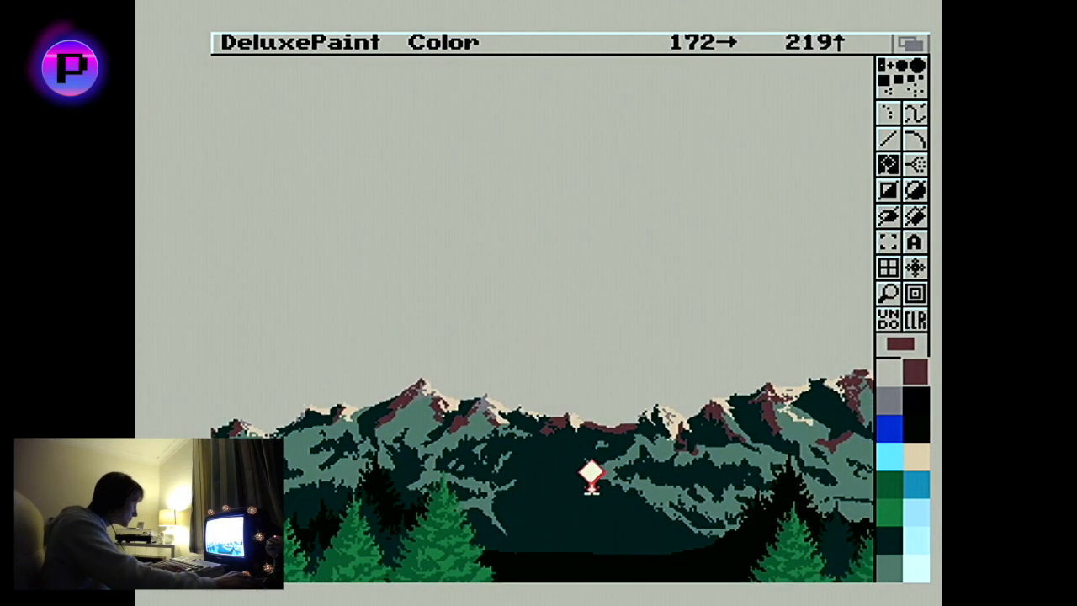
left_click(888, 294)
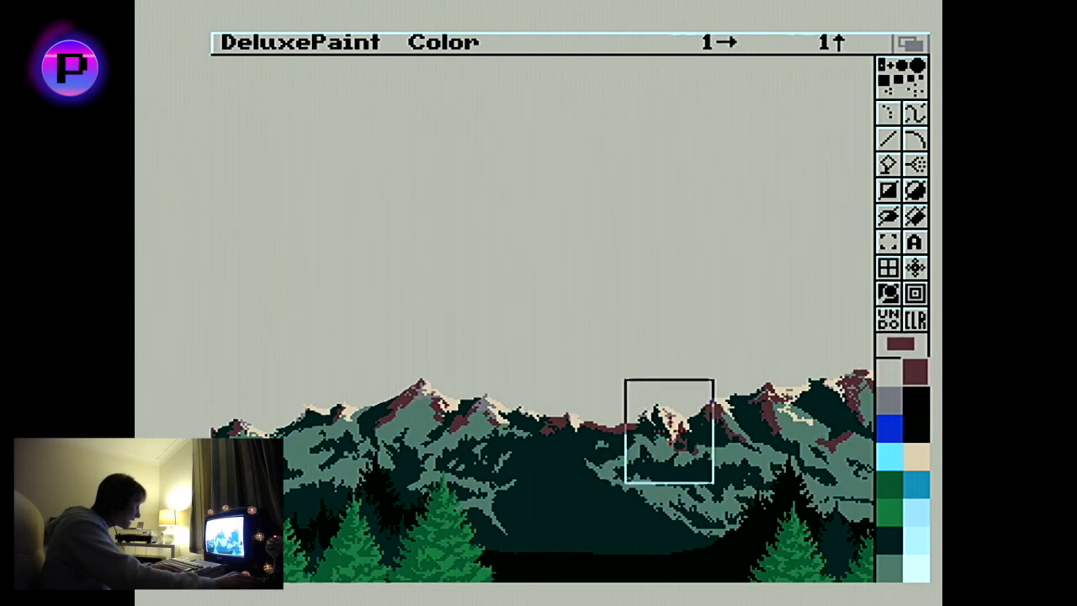
left_click(669, 429)
key("v")
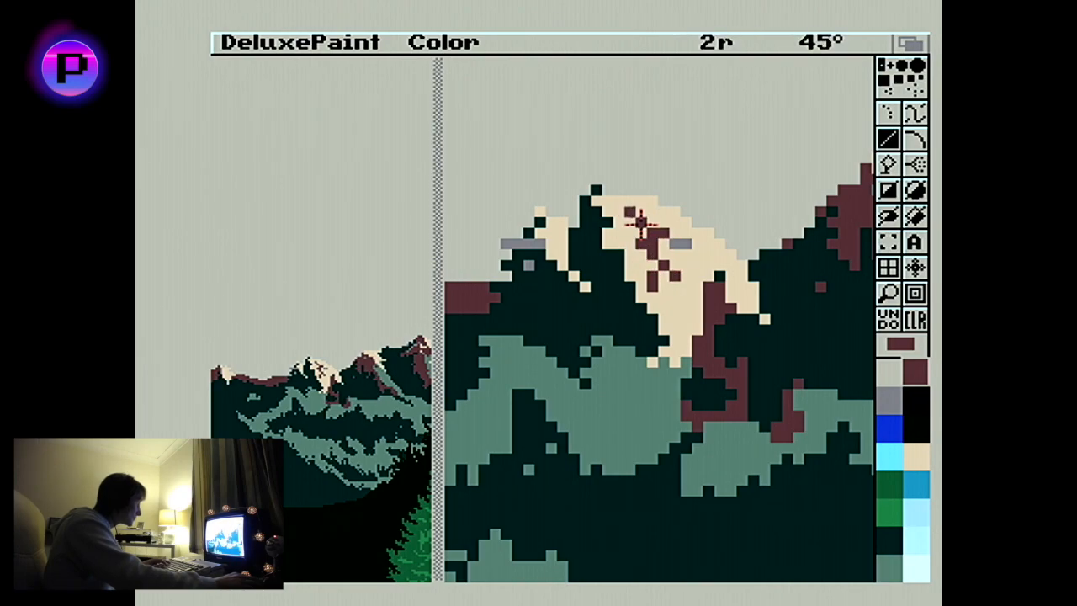
left_click_drag(669, 243, 689, 243)
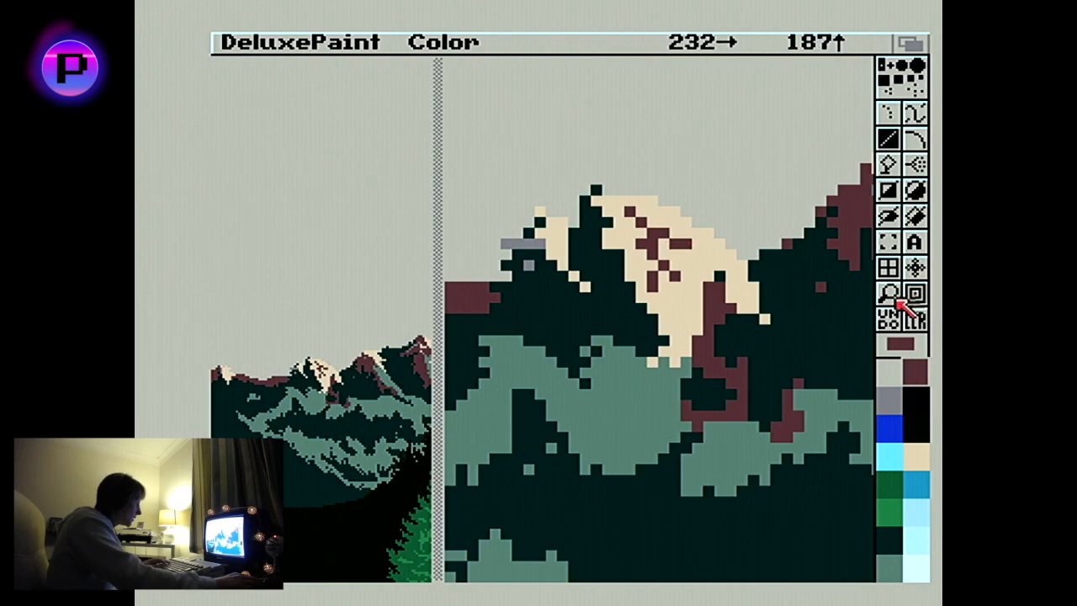
left_click(889, 293)
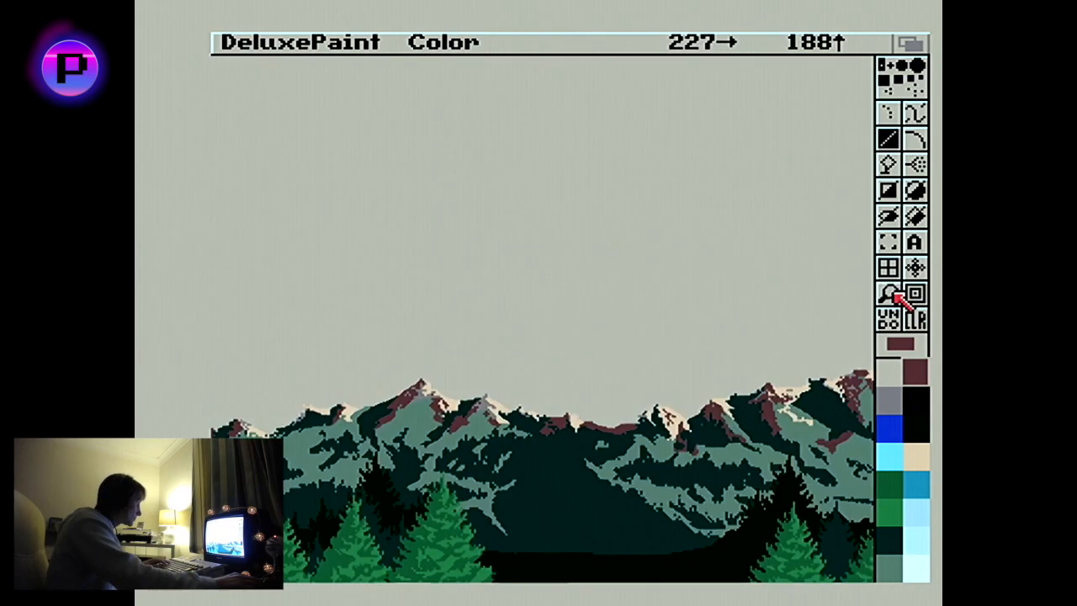
- Turn the grey pixels on the ridge just left of that small snowy peak maroon, and inspect the tall left-hand peak up close
left_click(889, 293)
left_click(676, 404)
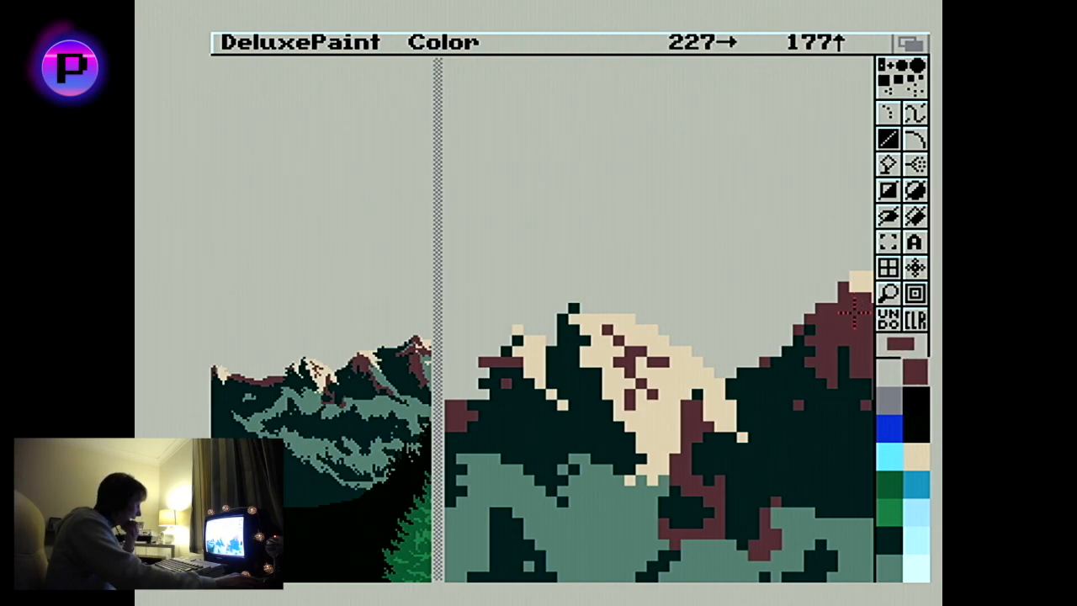
left_click(888, 296)
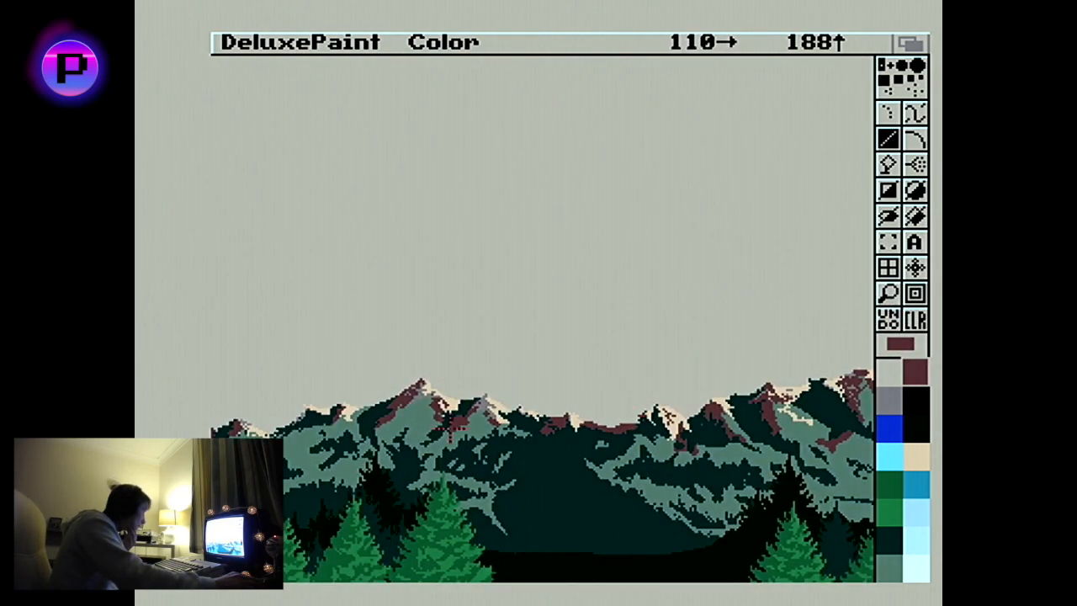
left_click(889, 297)
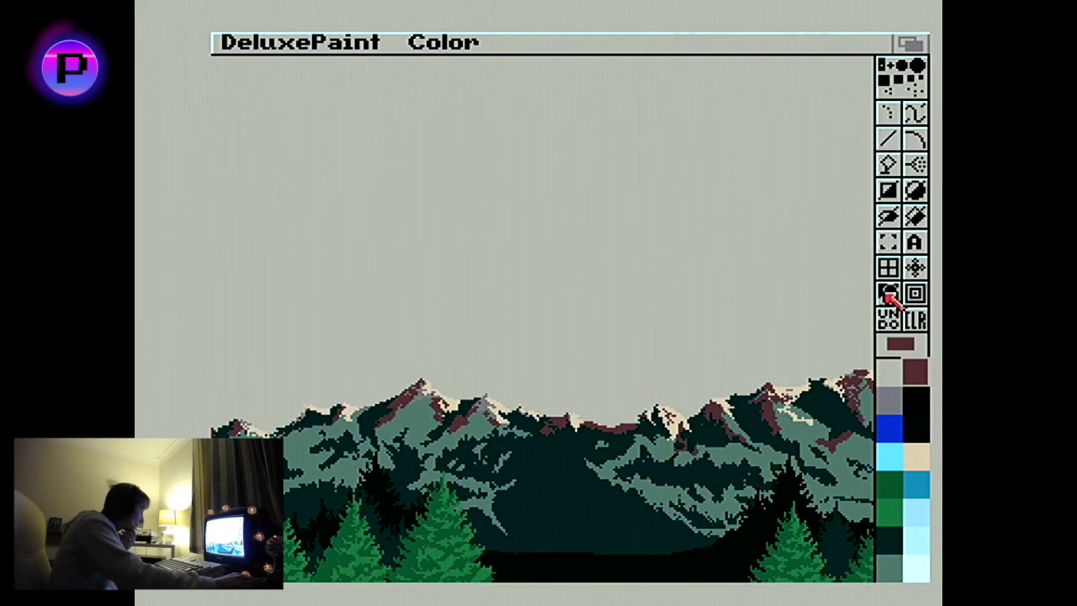
left_click(444, 370)
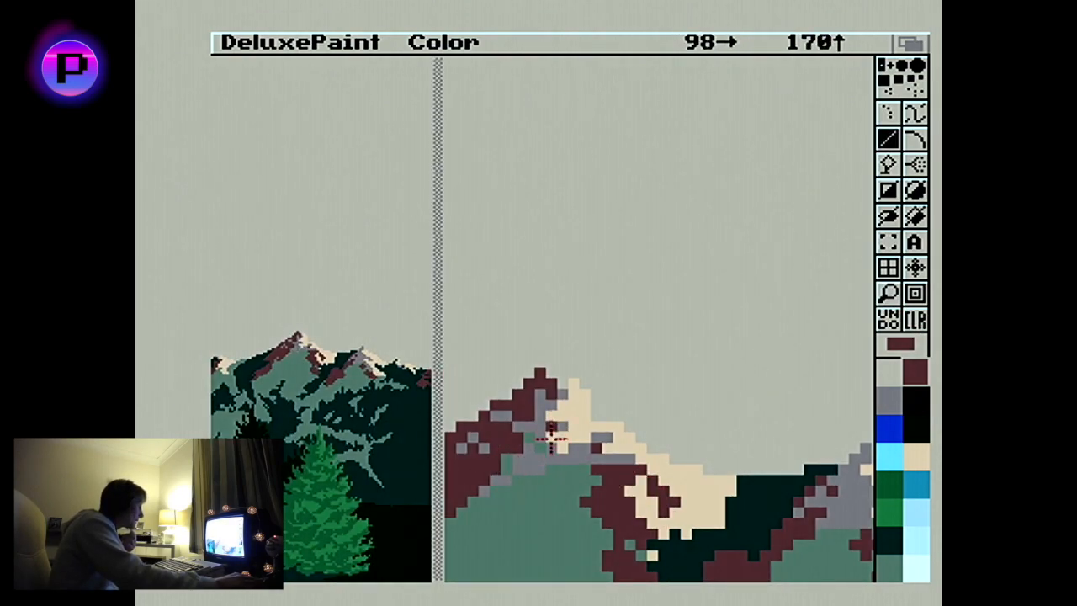
left_click(888, 293)
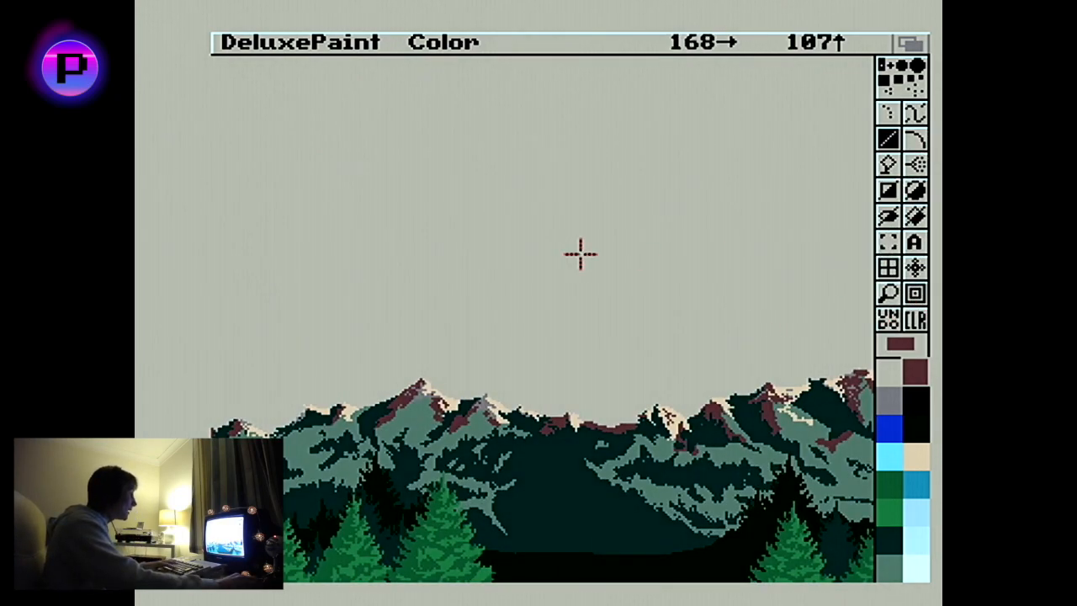
- Bring back the cloudy sky brush in Matte mode and remake the stencil with the same mountain and tree colours locked
right_click(888, 244)
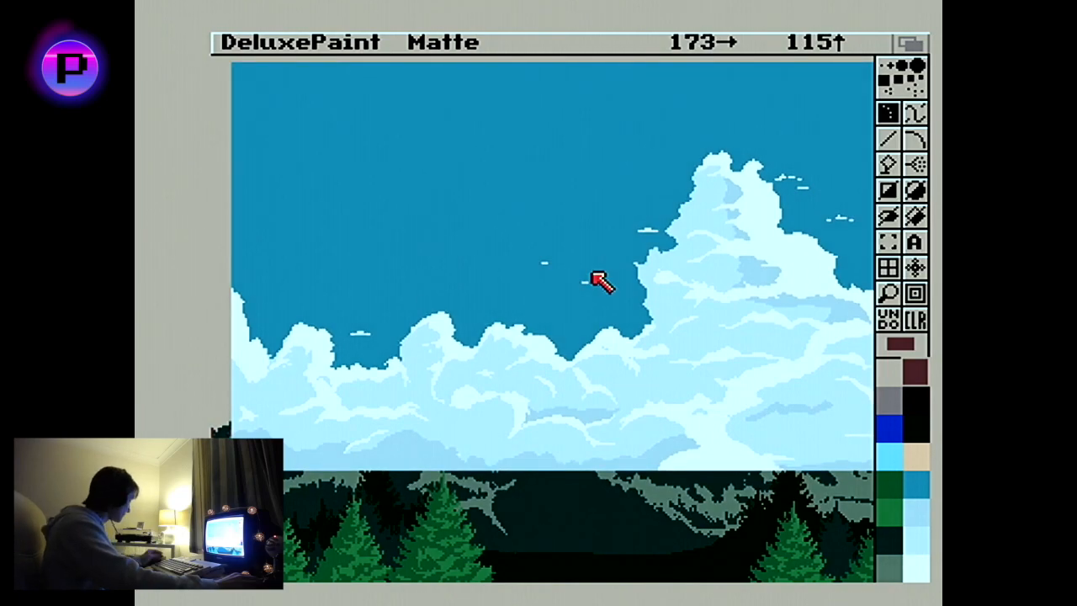
key("shift+grave")
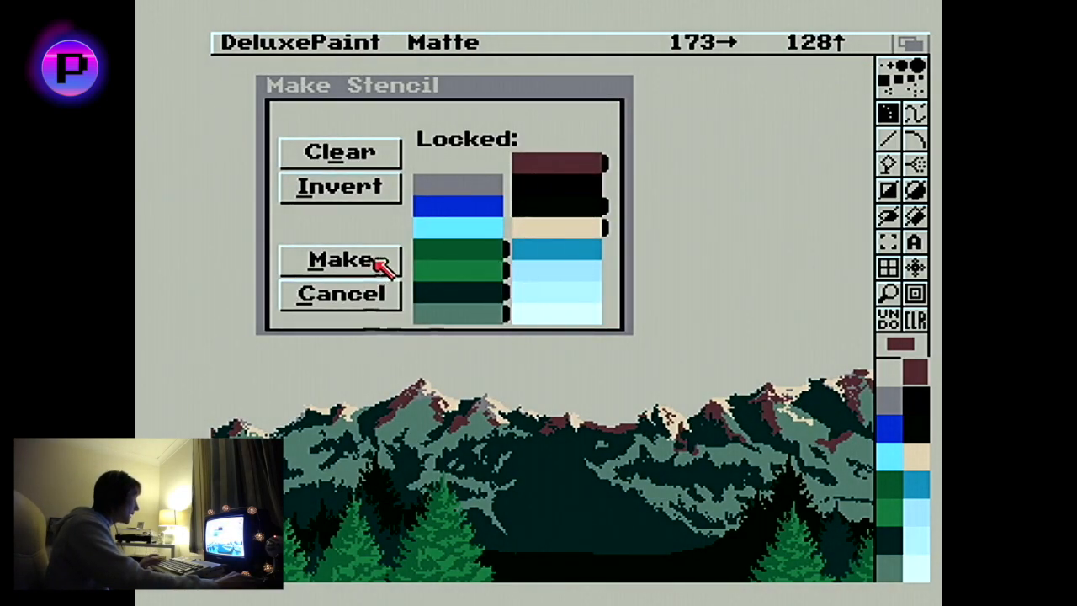
left_click(374, 262)
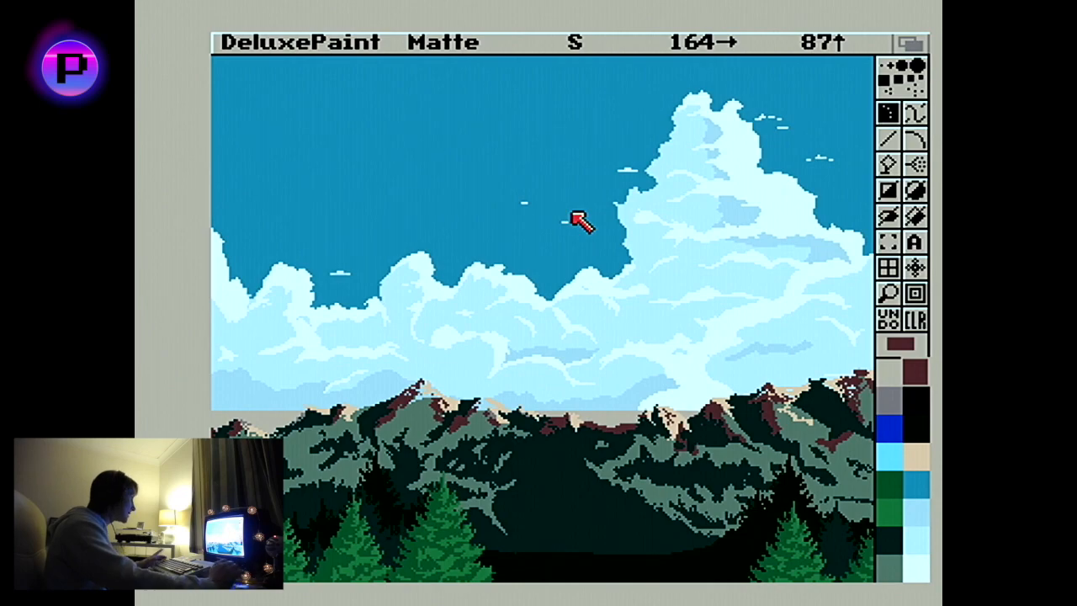
- Compare the sky brush with the stencil off and on, and check the blue patches on the far-right mountain against it at full screen
key("asciitilde")
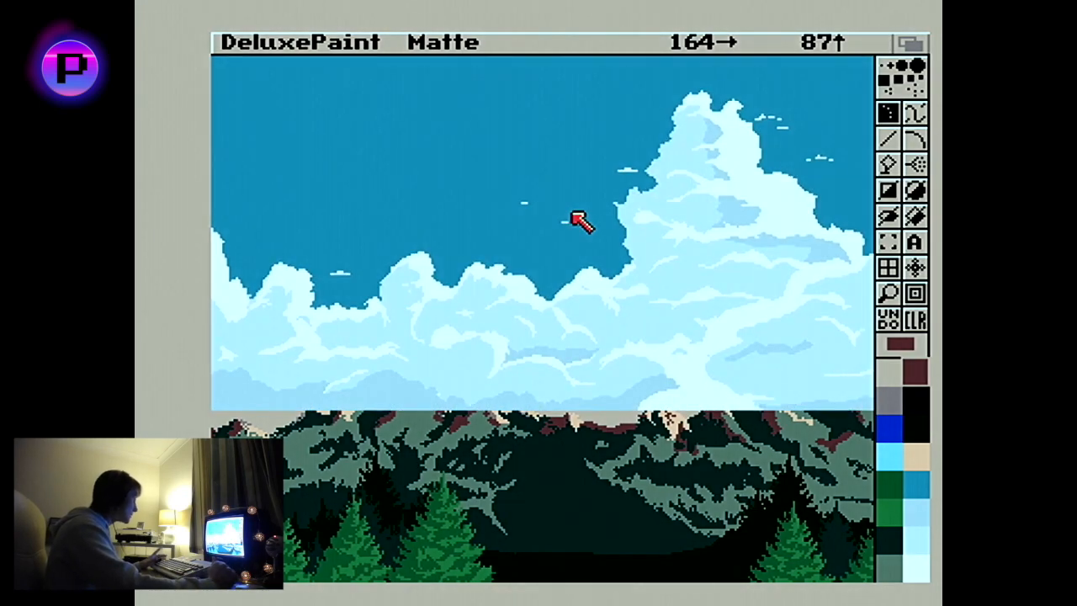
key("asciitilde")
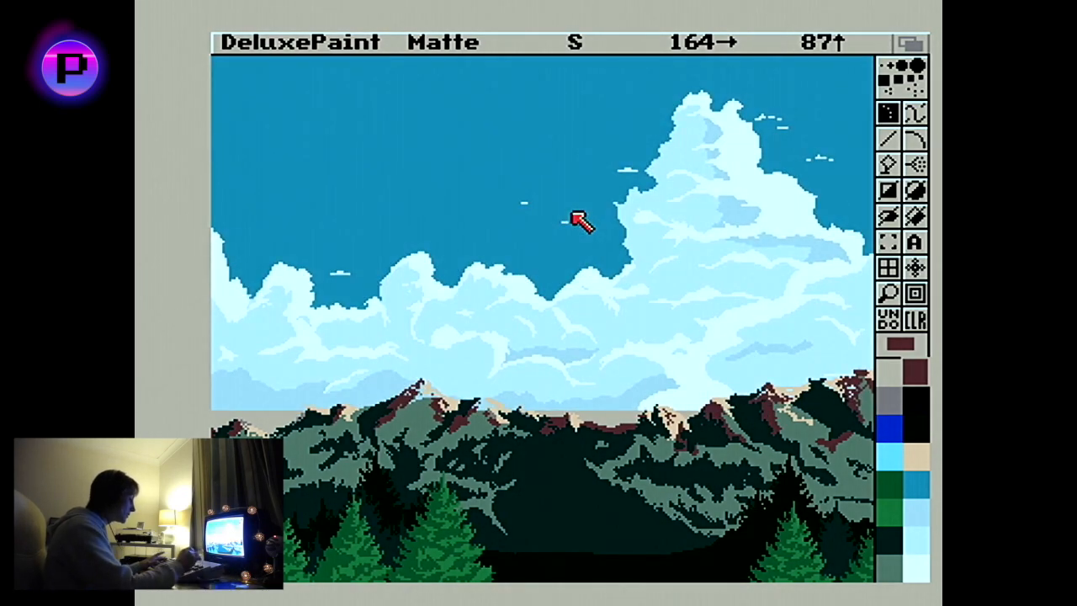
key("F10")
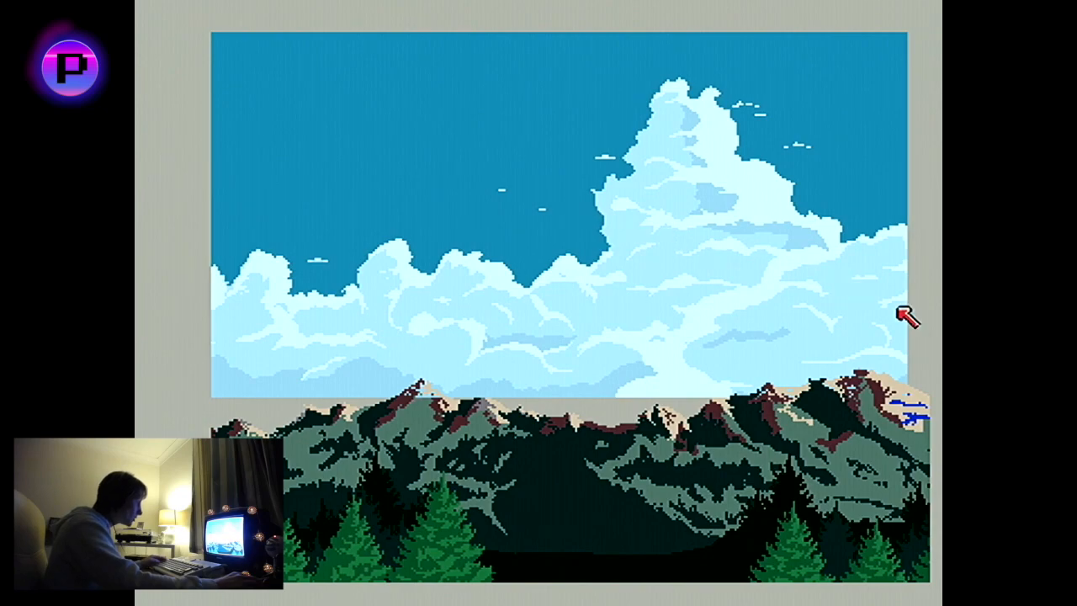
key("alt+s")
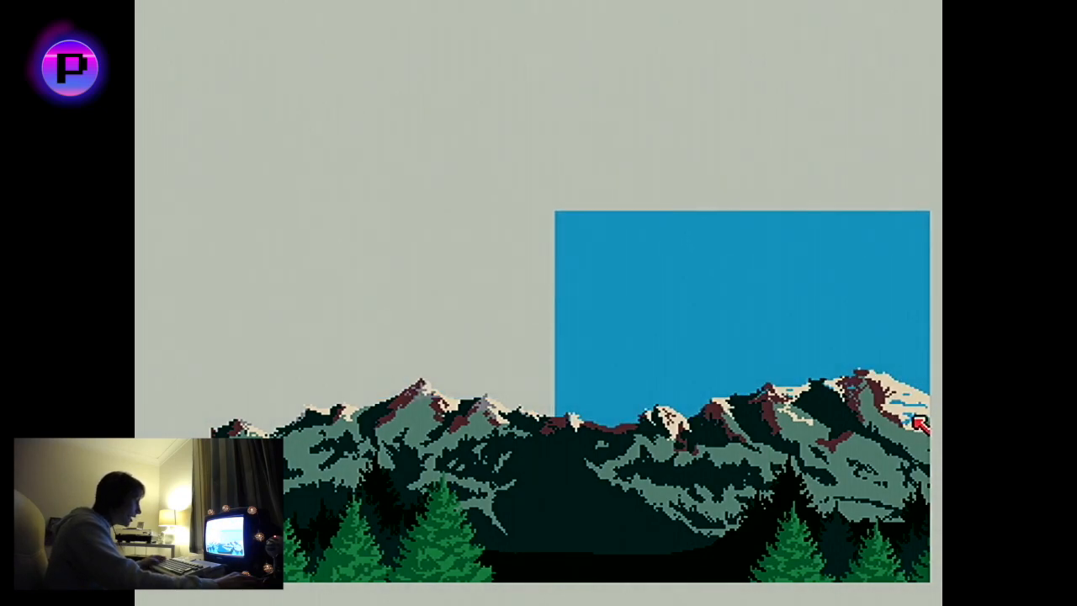
- Remake the stencil with the dark blue locked too, place the cloudy sky behind the mountains, and return to the small built-in brush
key("shift+grave")
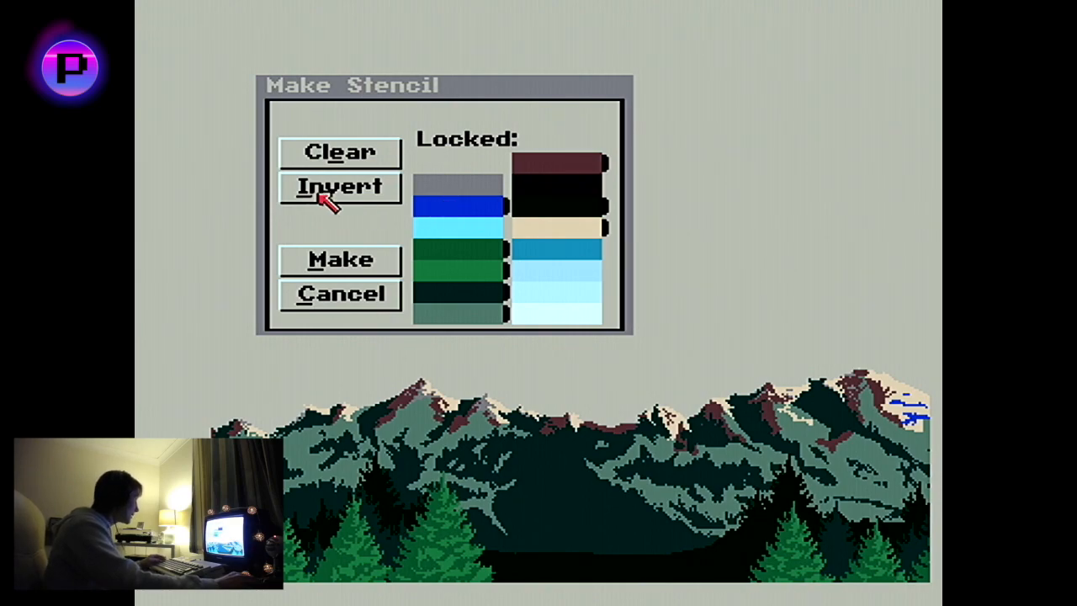
left_click(341, 263)
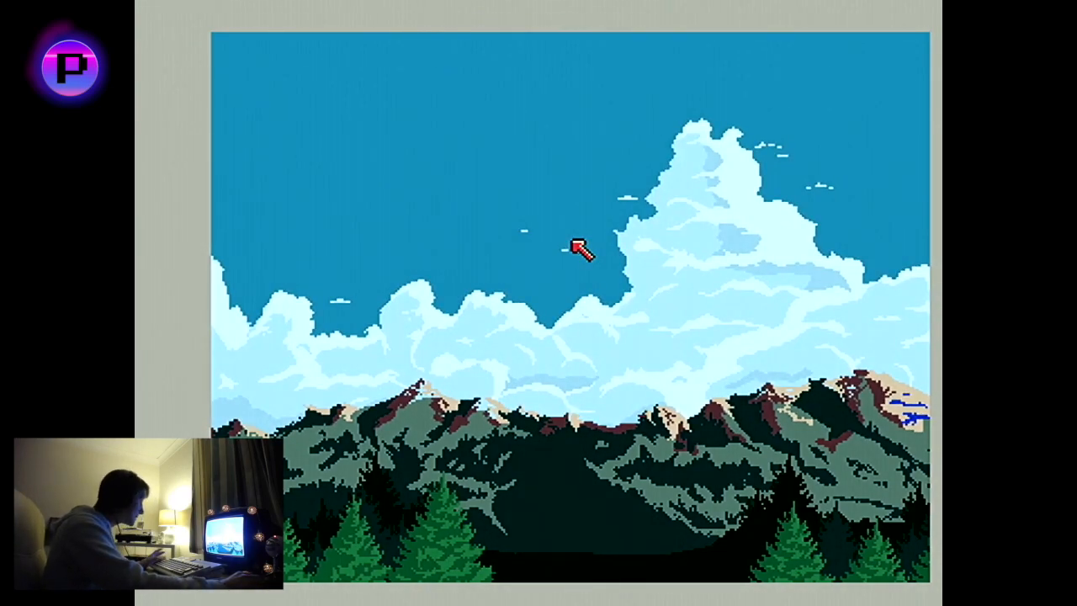
key("period")
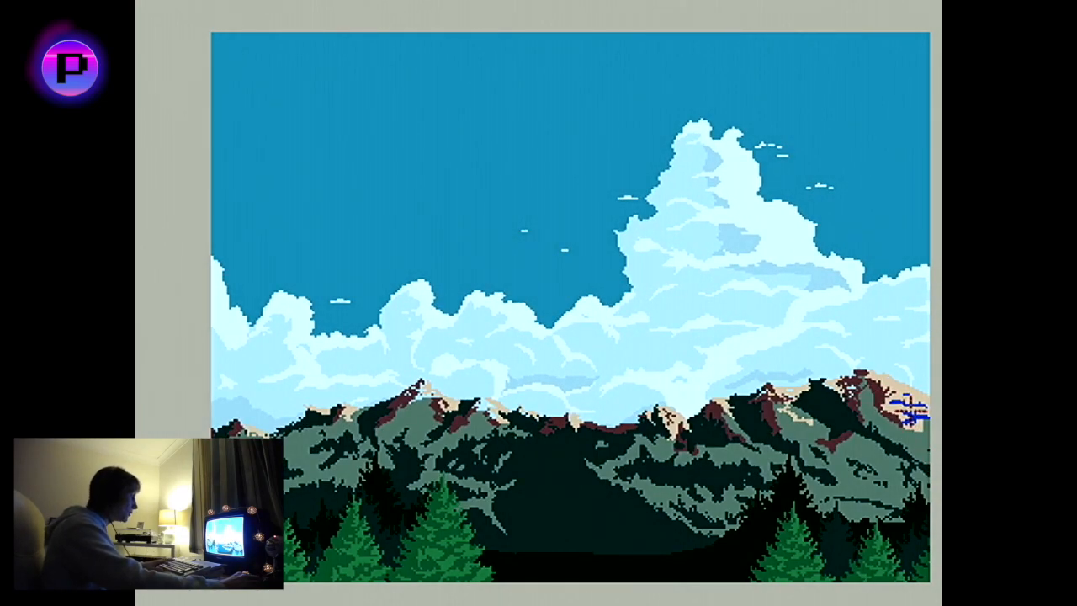
- Magnify the far-right snowy slope and try filling its lower blue patch with light grey before restoring the blue
key("m")
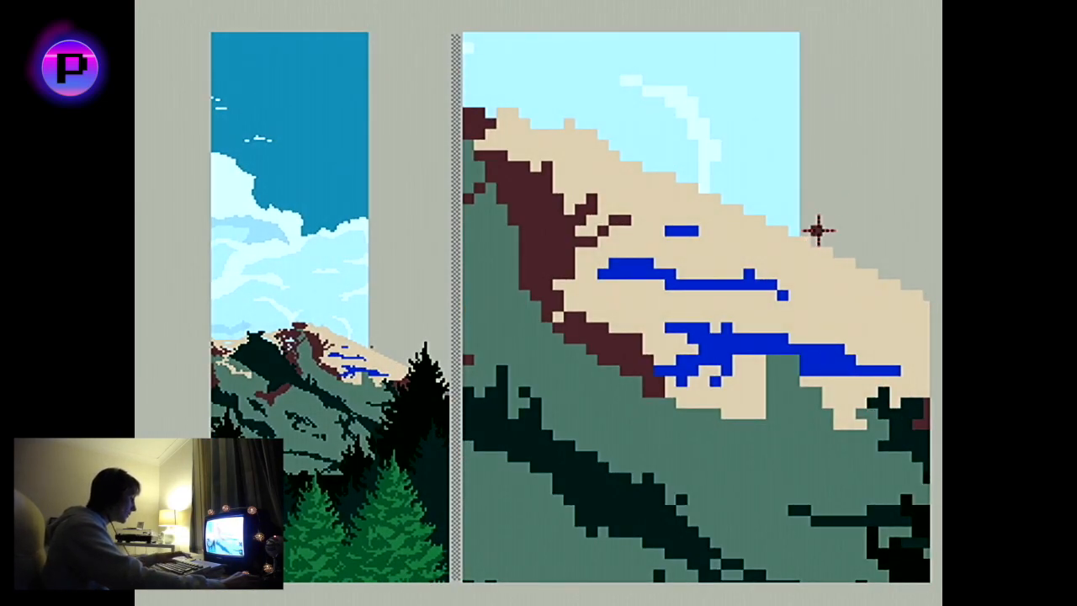
key("F10")
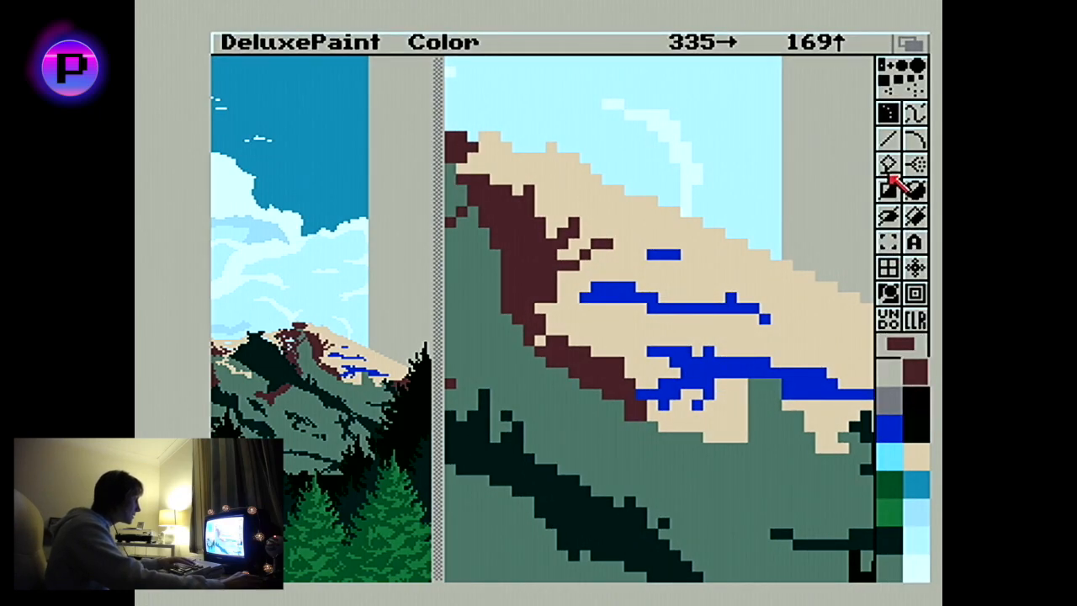
left_click(886, 164)
key("Right")
key("Right")
left_click(889, 368)
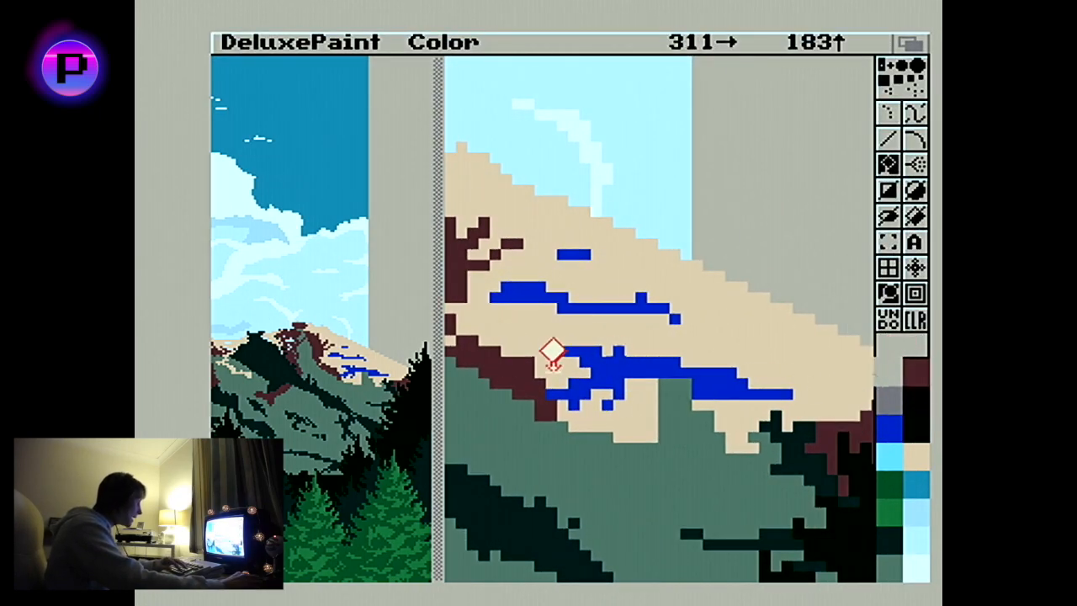
left_click(616, 376)
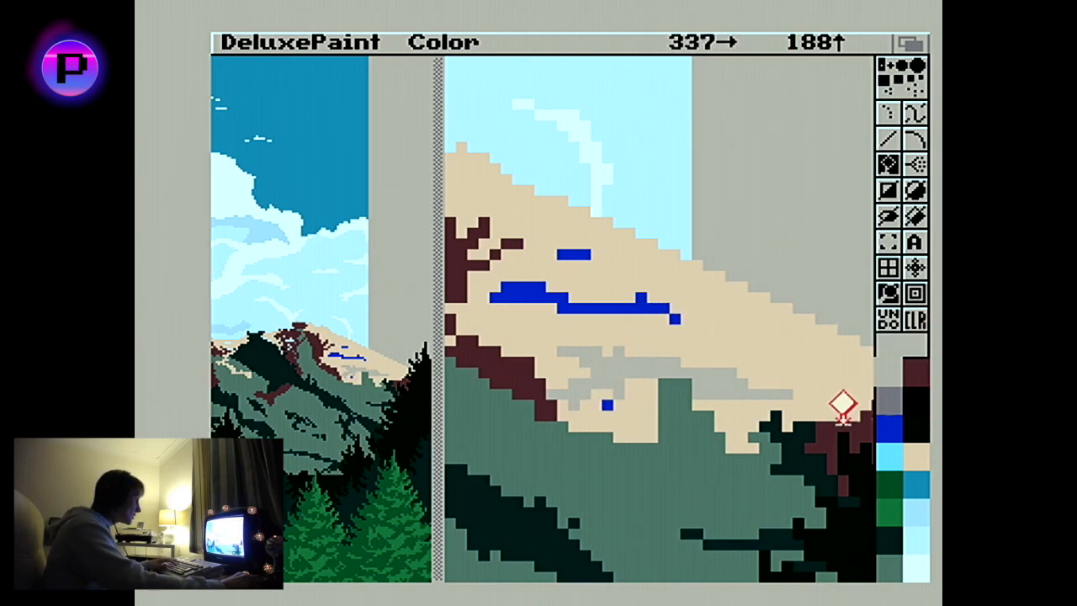
left_click(890, 429)
left_click(683, 360)
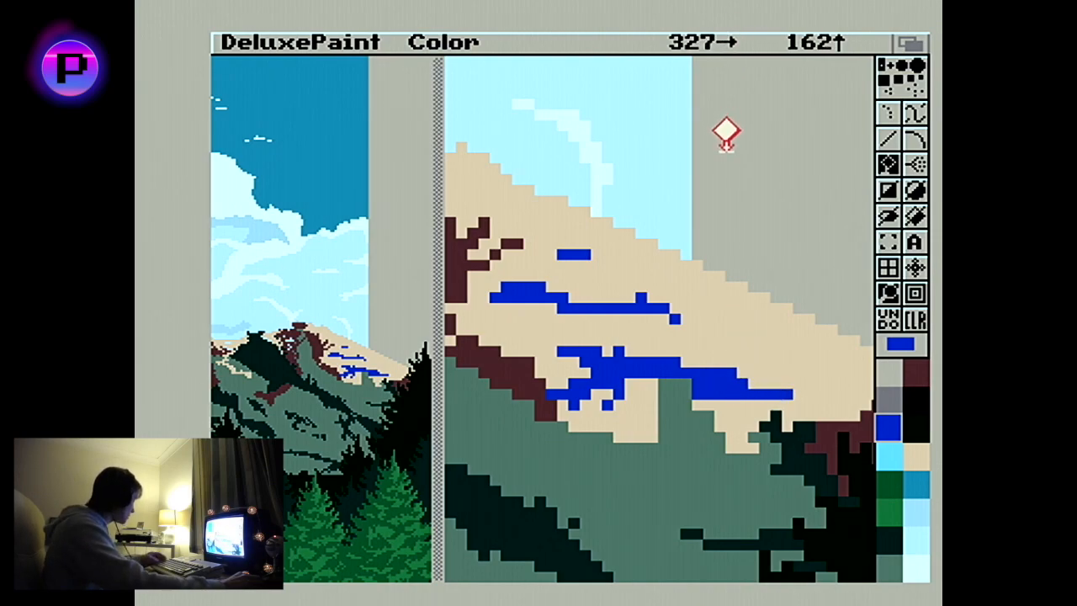
- Make a new stencil that locks every colour except the dark blue
key("grave")
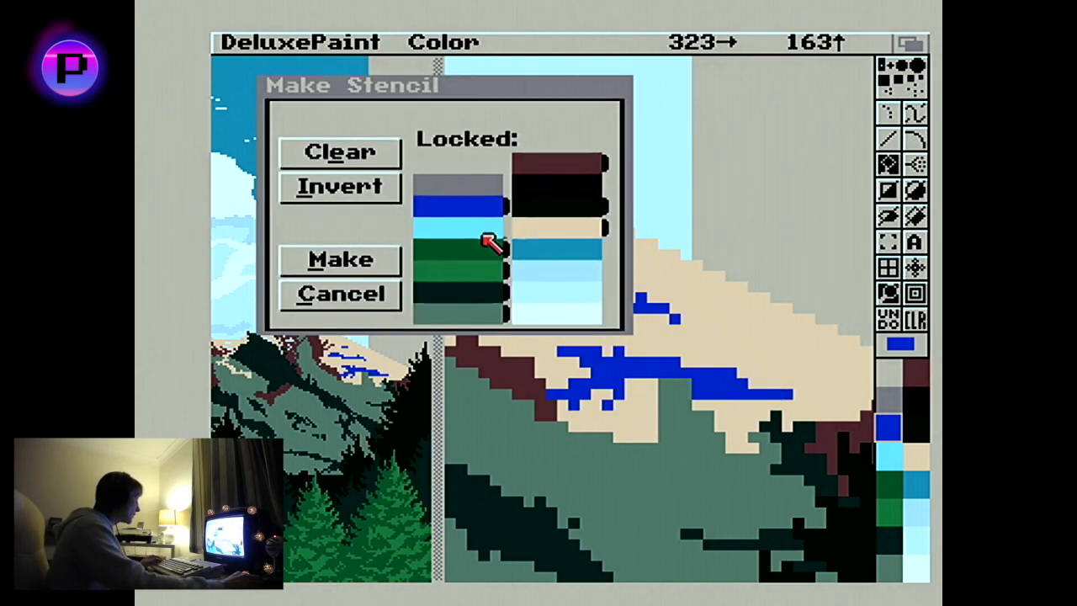
left_click(363, 153)
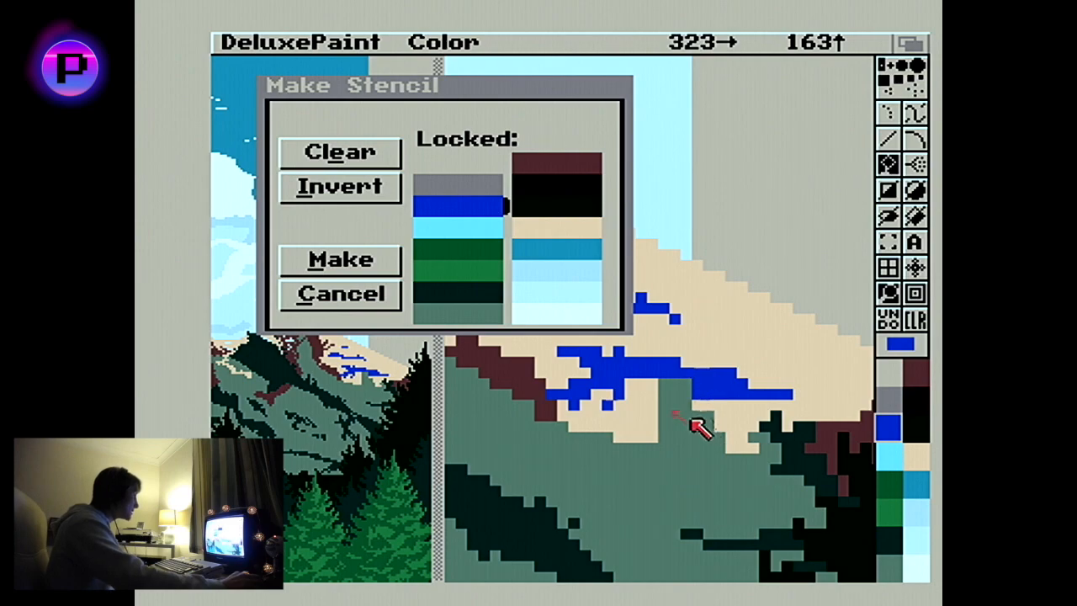
left_click(354, 190)
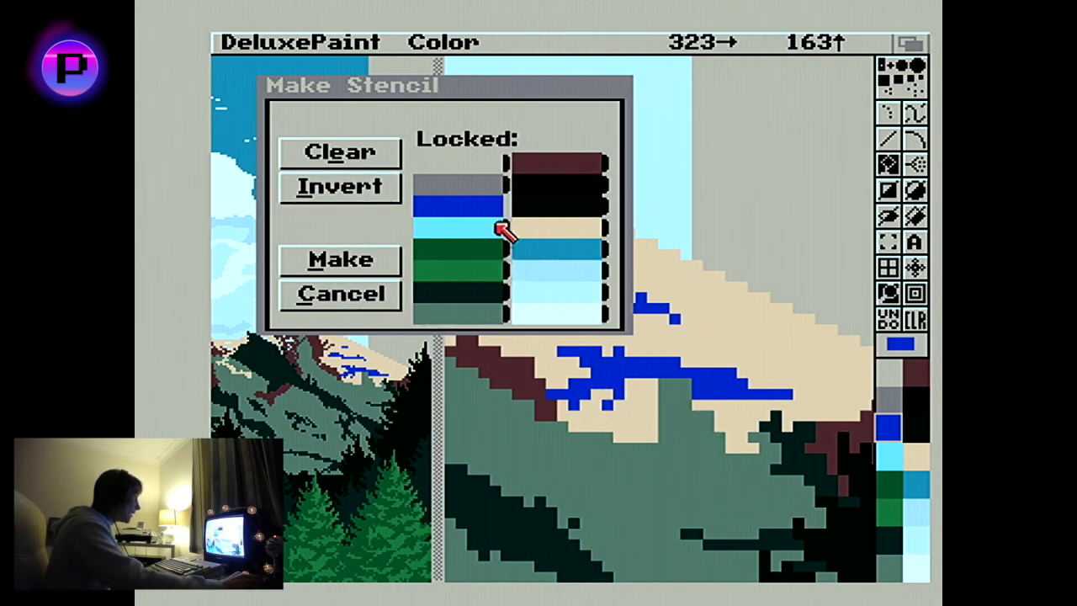
left_click(362, 271)
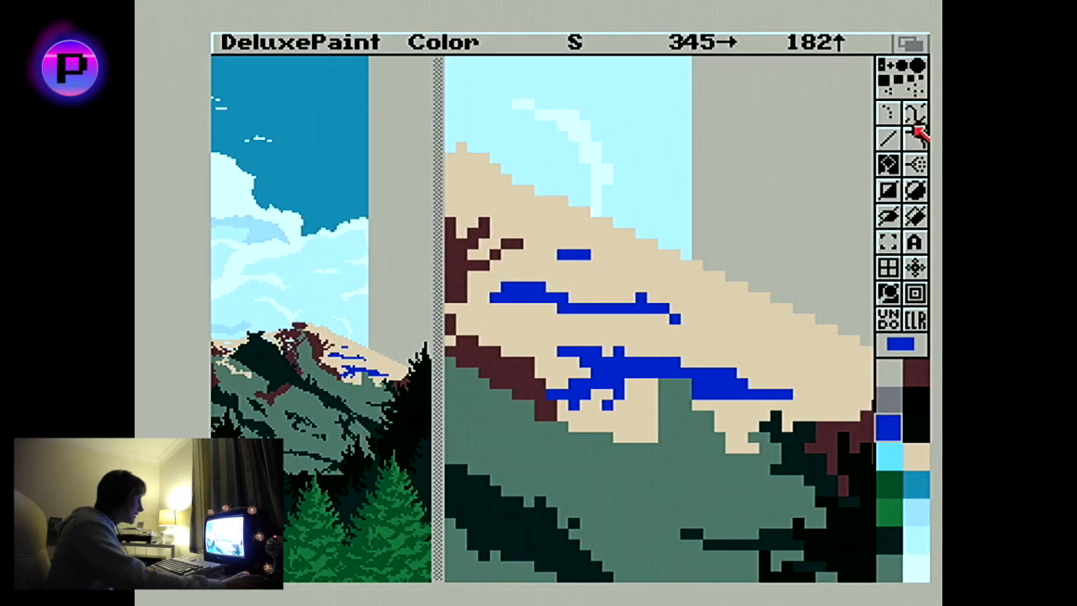
- Paint over the dark blue patches on the far-right snowy slope in mid-grey with a large freehand brush, and leave magnification
left_click(916, 113)
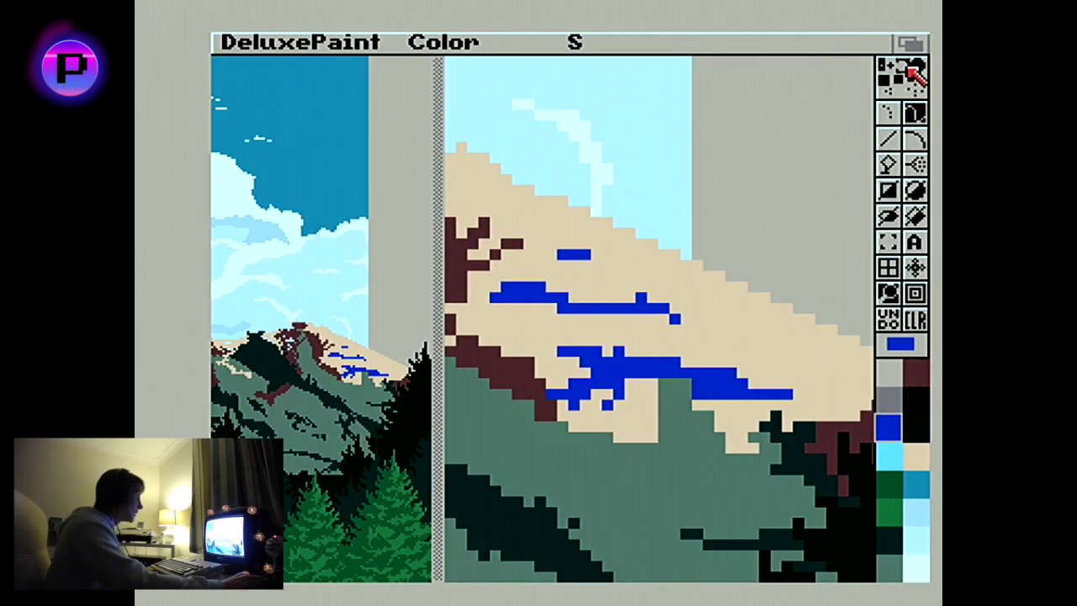
left_click(895, 398)
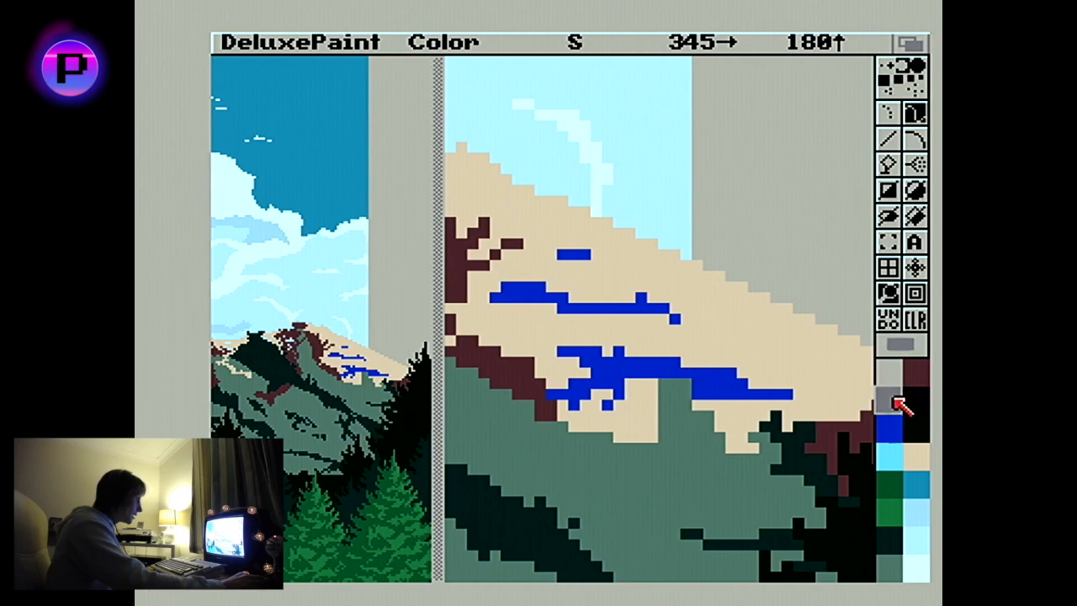
mouse_move(500, 291)
left_mouse_down()
mouse_move(621, 312)
mouse_move(708, 311)
mouse_move(683, 318)
mouse_move(732, 357)
mouse_move(661, 384)
mouse_move(780, 393)
mouse_move(561, 393)
mouse_move(620, 393)
mouse_move(562, 359)
mouse_move(645, 378)
left_mouse_up()
left_click_drag(573, 301, 578, 268)
left_click(889, 293)
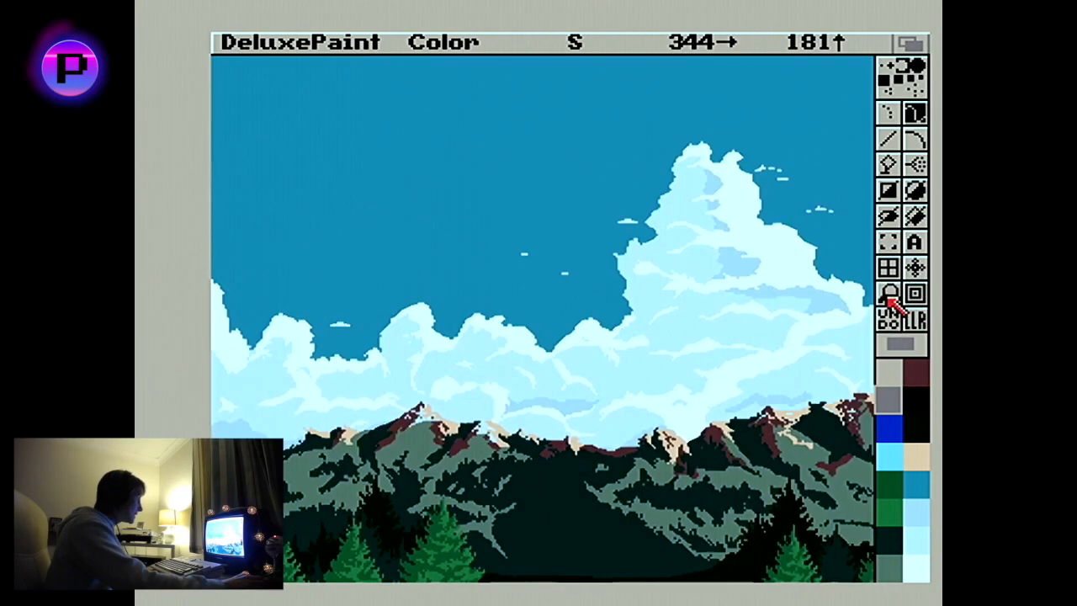
- Examine the repainted far-right slope at normal size against the whole scene, including at full screen
key("Right")
key("Right")
key("Right")
key("Right")
key("Right")
key("Right")
key("Right")
key("Right")
key("Right")
key("Right")
key("Right")
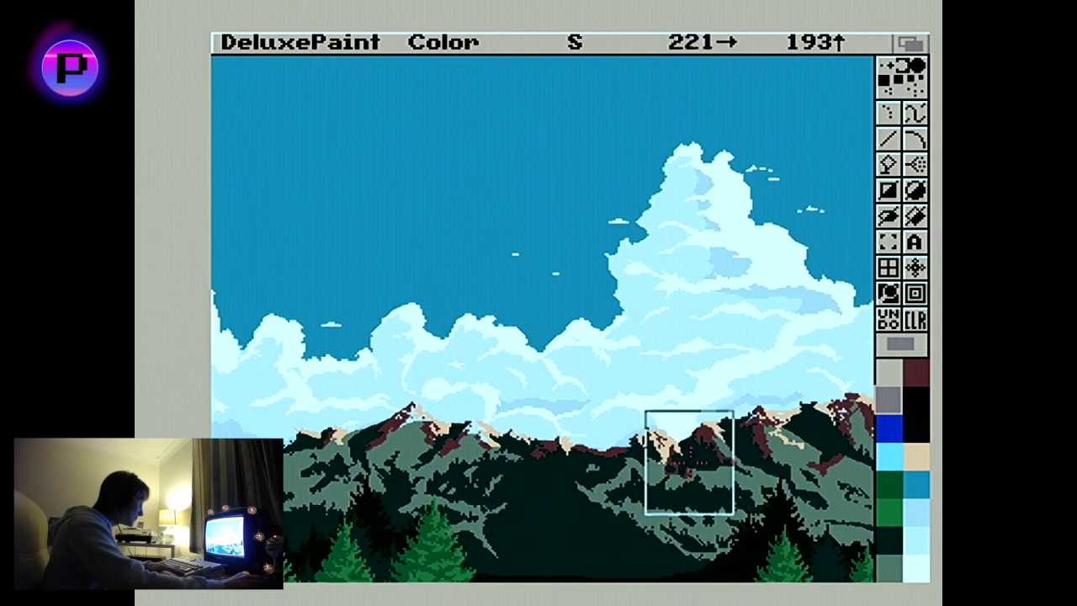
key("Right")
key("Right")
key("Right")
key("Right")
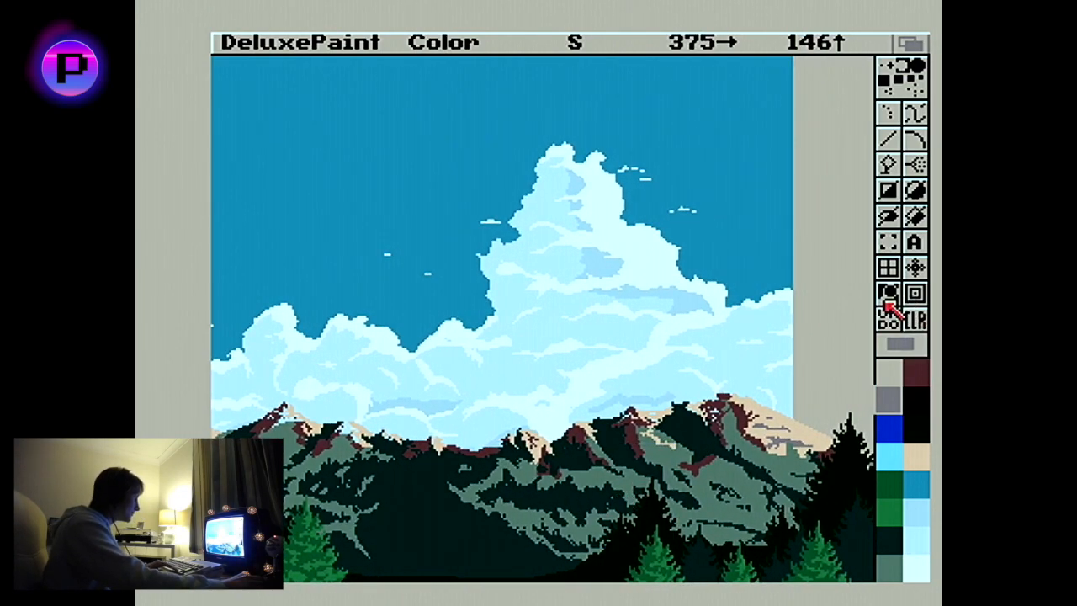
left_click(888, 295)
key("F10")
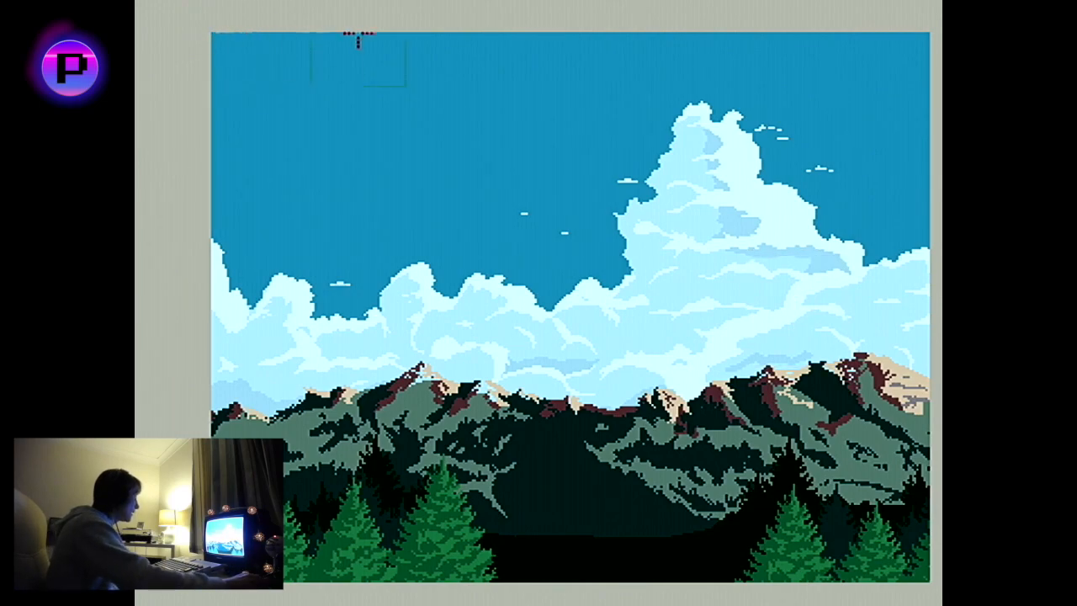
- Save the picture as "Interim Composite 4" in the Shinji drawer
right_click(358, 40)
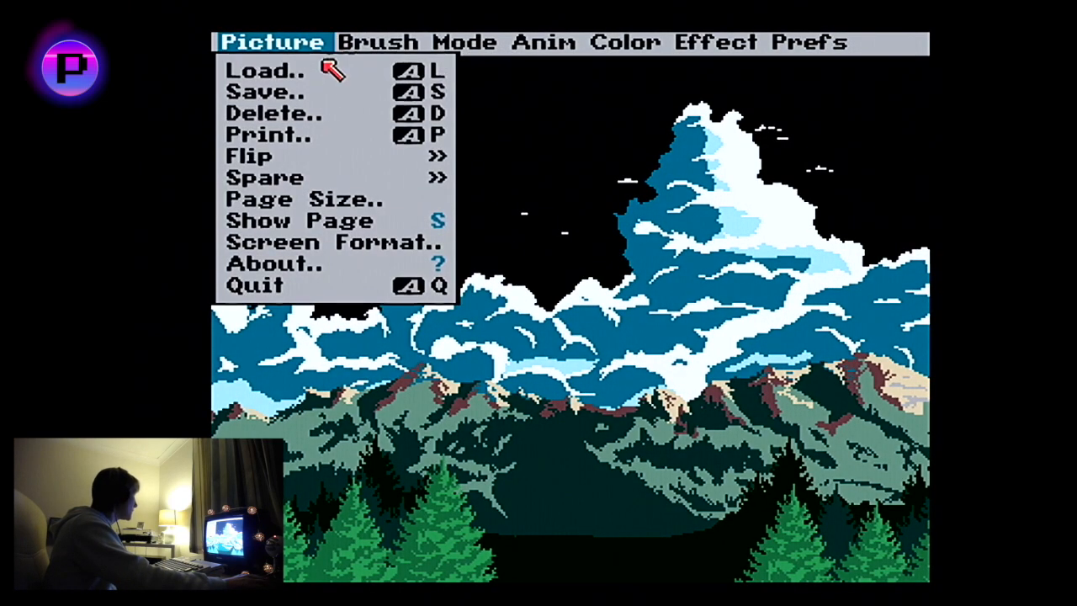
right_click(336, 92)
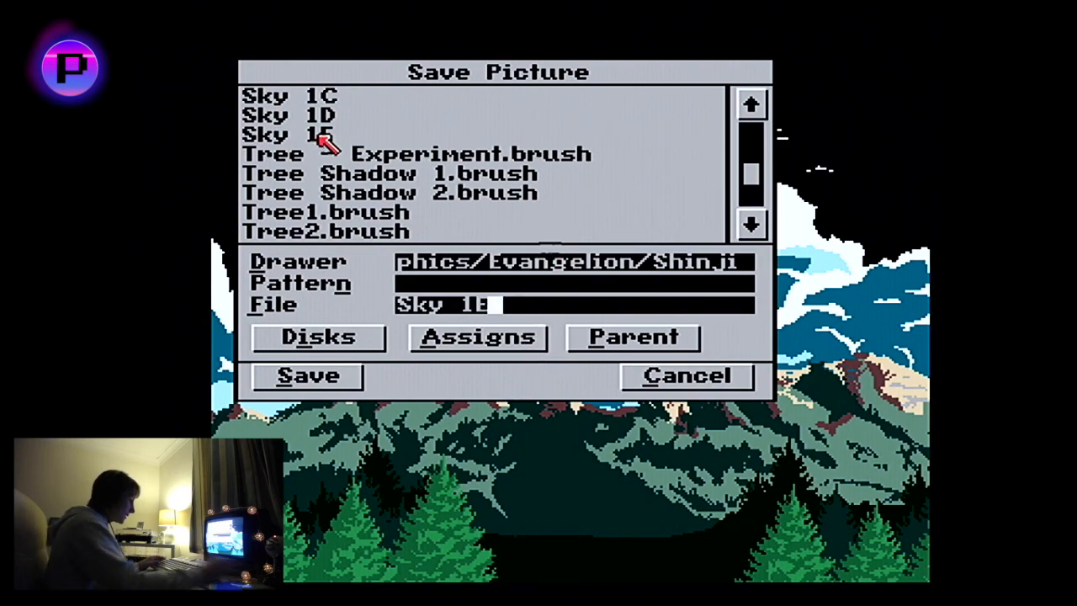
key("BackSpace")
key("BackSpace")
key("BackSpace")
key("BackSpace")
key("BackSpace")
key("BackSpace")
type("Interur")
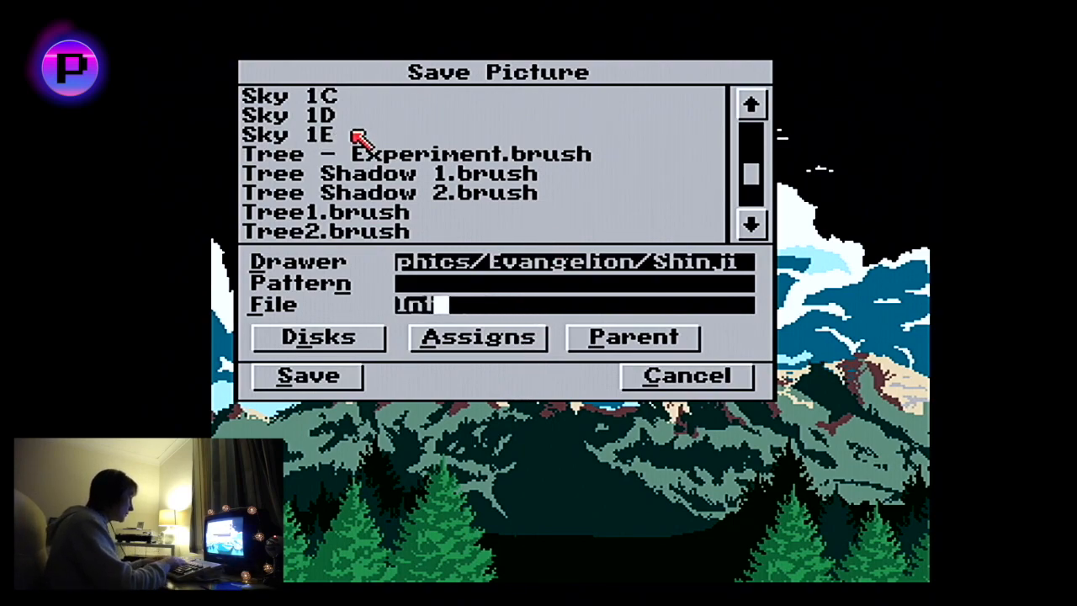
key("BackSpace")
key("BackSpace")
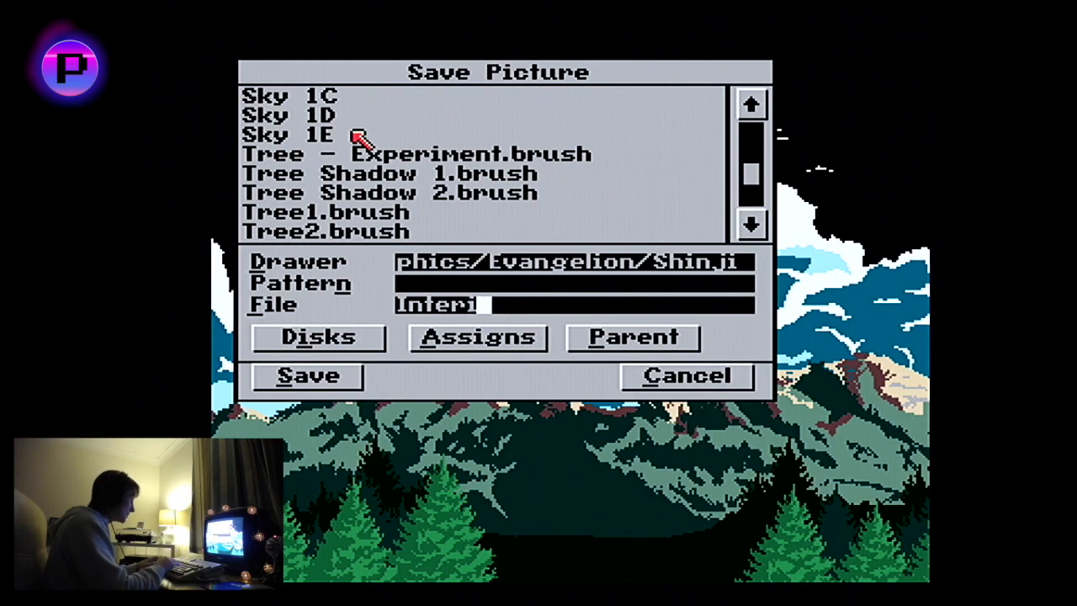
type("im Composite")
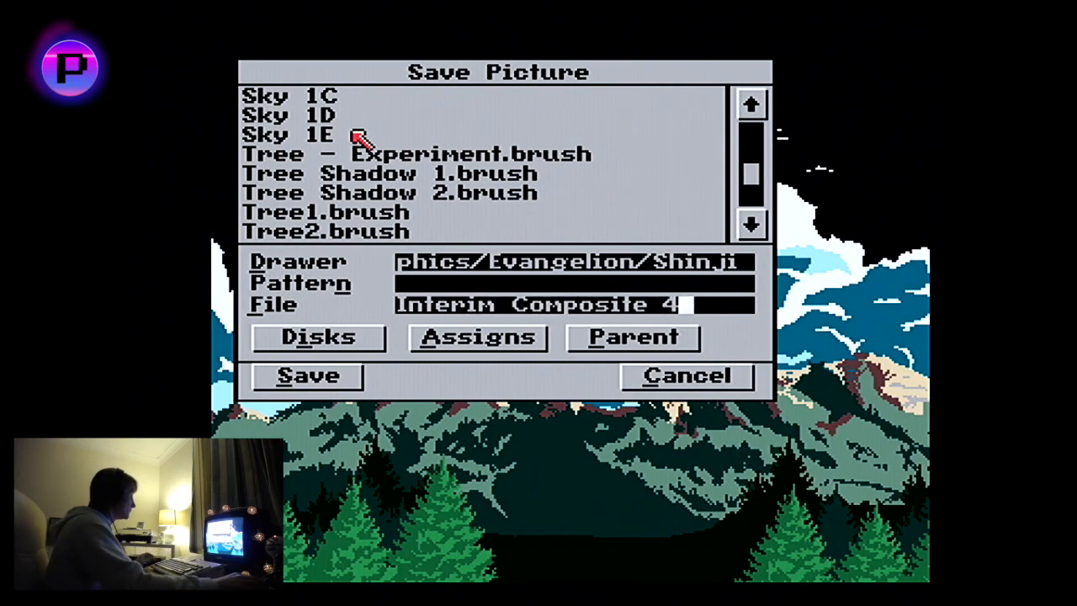
type(" 4")
left_click(291, 374)
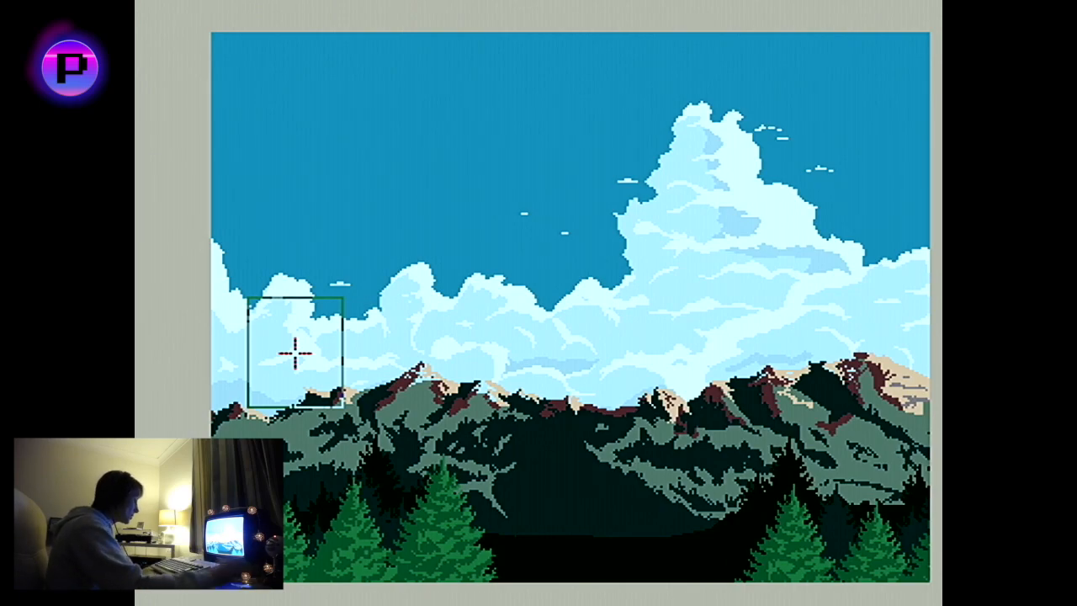
- Fix the finished forest, mountain and sky picture as the background
key("F10")
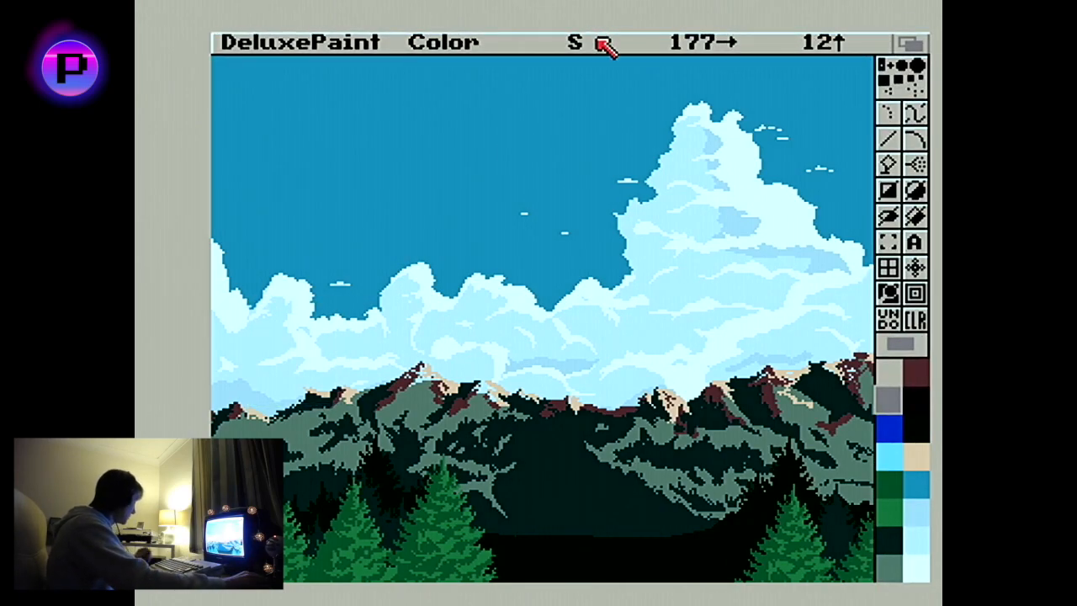
right_click(702, 46)
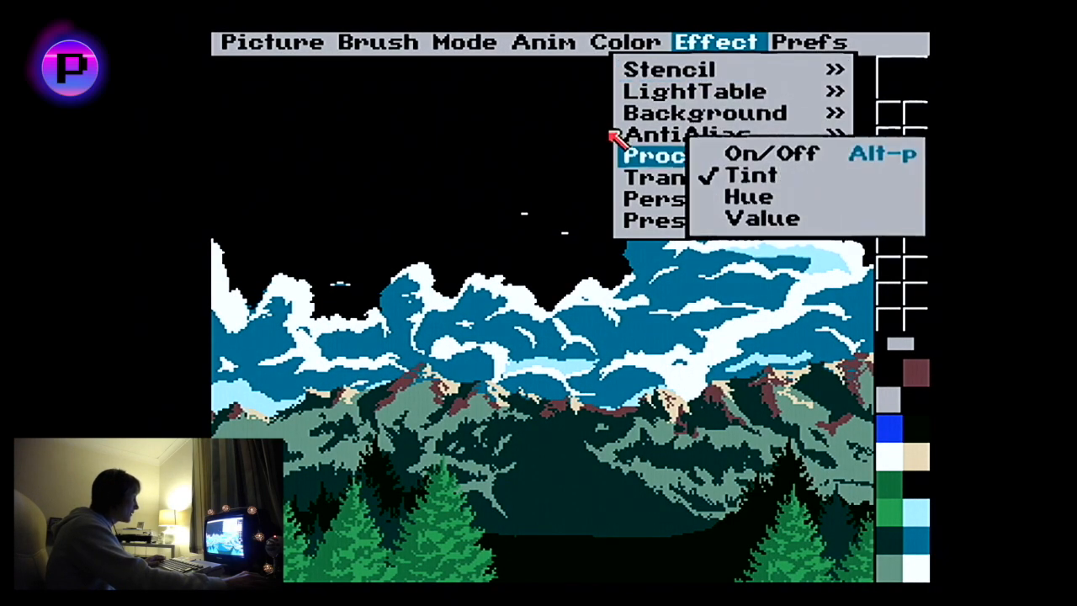
mouse_move(648, 114)
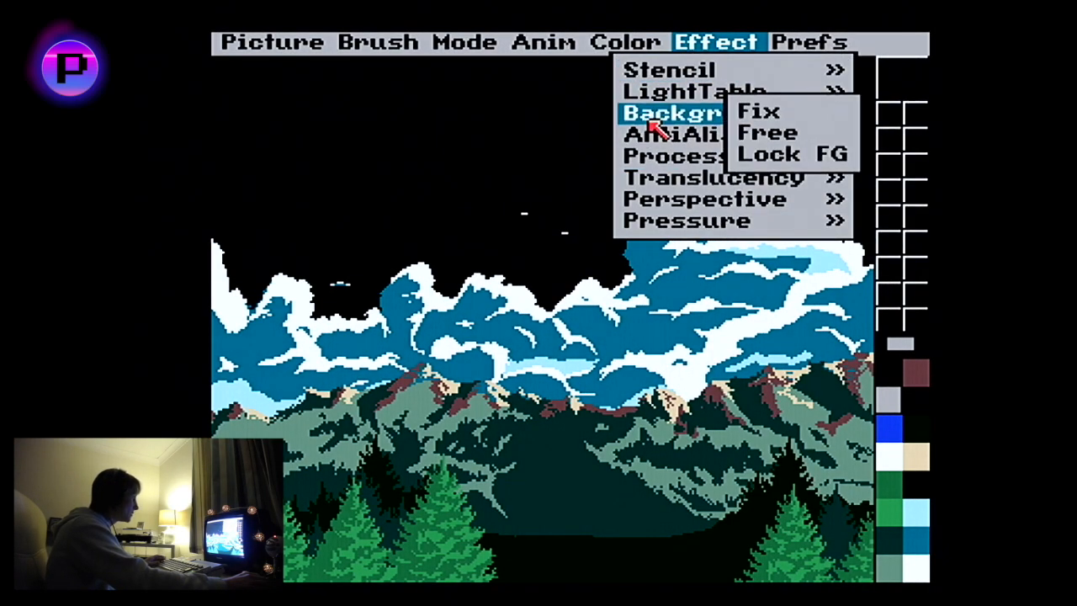
right_click(768, 118)
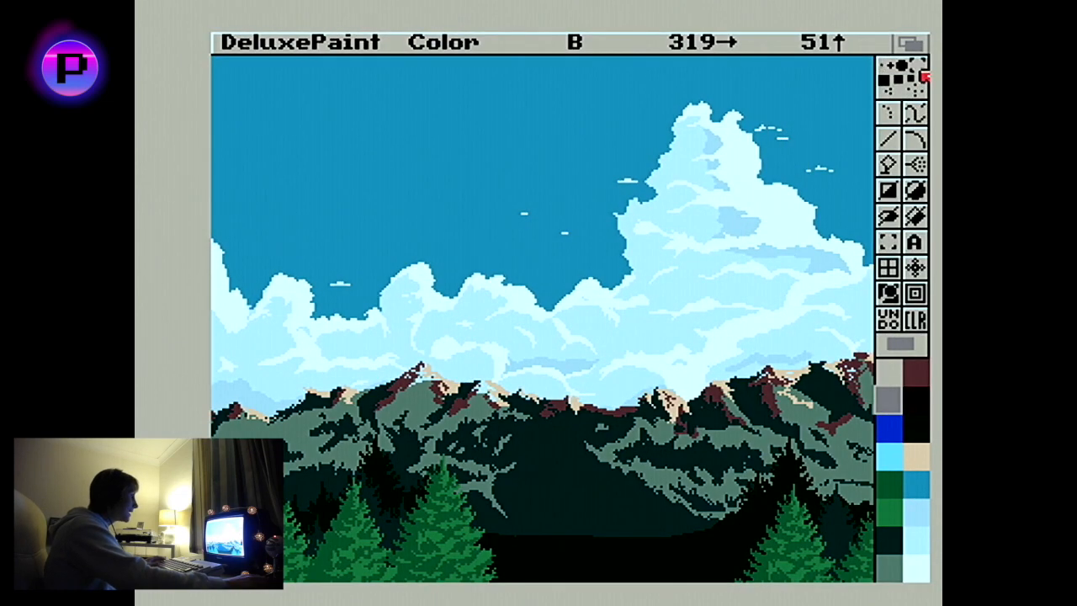
- Draw a wide U-shaped line and two vertical strokes between its arms in dark blue with a thick round freehand brush
left_click(897, 430)
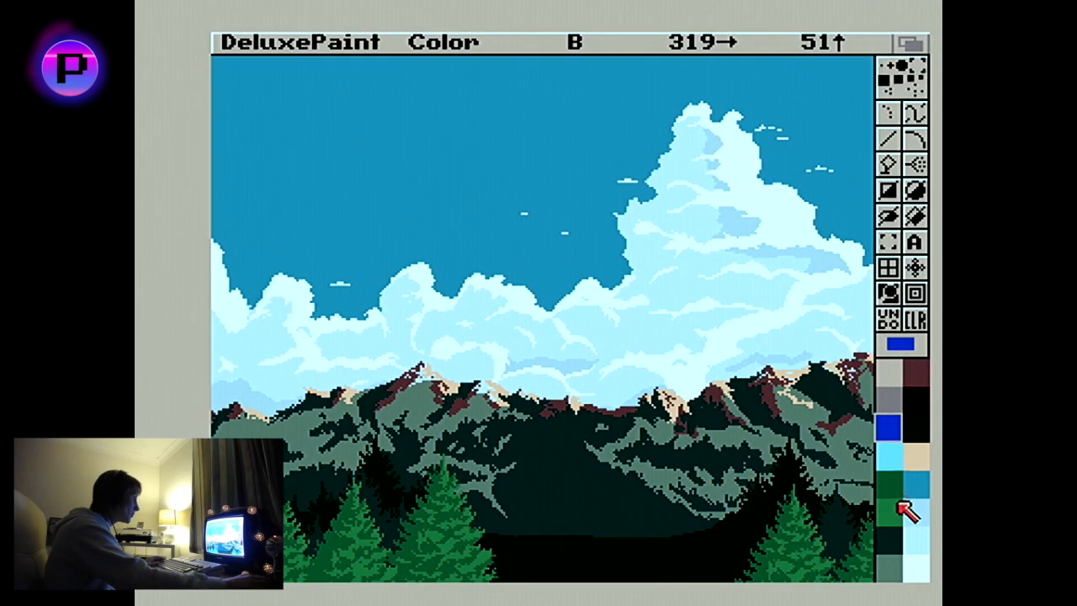
left_click(911, 112)
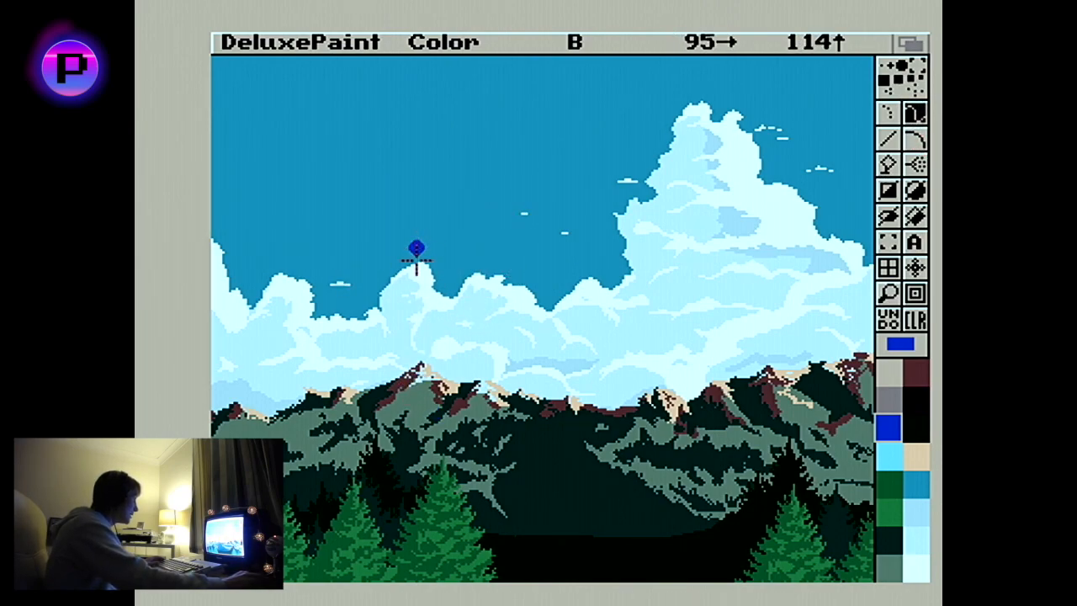
mouse_move(409, 255)
left_mouse_down()
mouse_move(406, 371)
mouse_move(461, 470)
mouse_move(680, 476)
mouse_move(719, 271)
left_mouse_up()
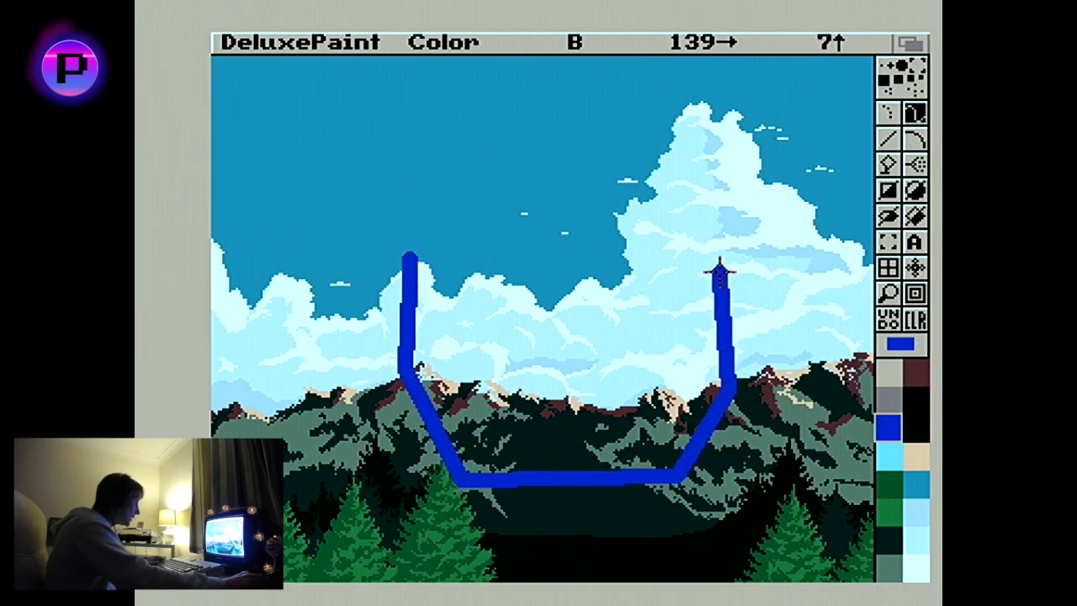
left_click_drag(499, 151, 515, 339)
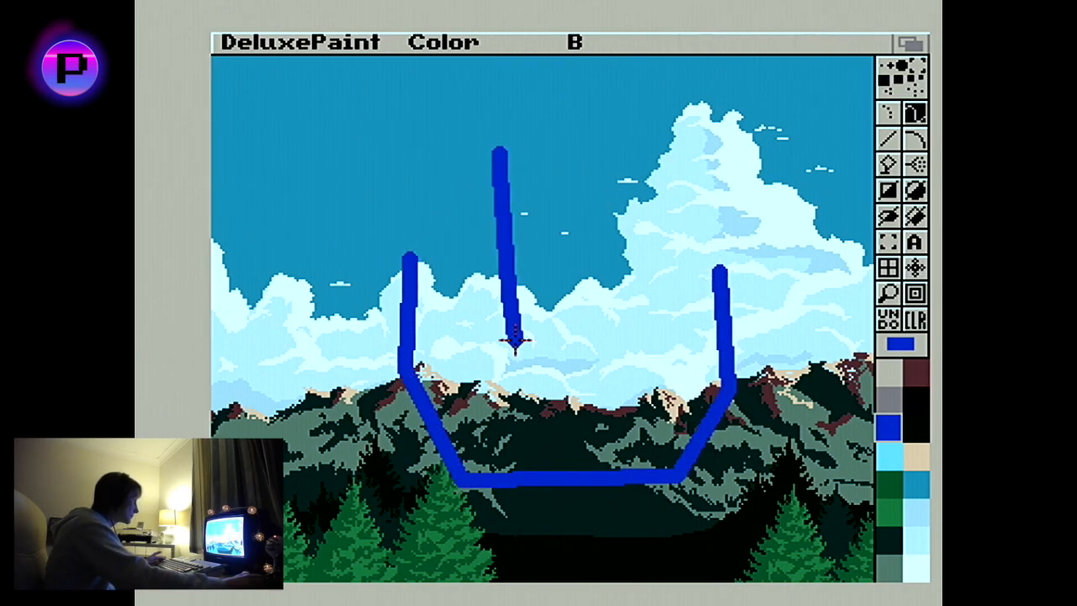
left_click_drag(612, 143, 619, 337)
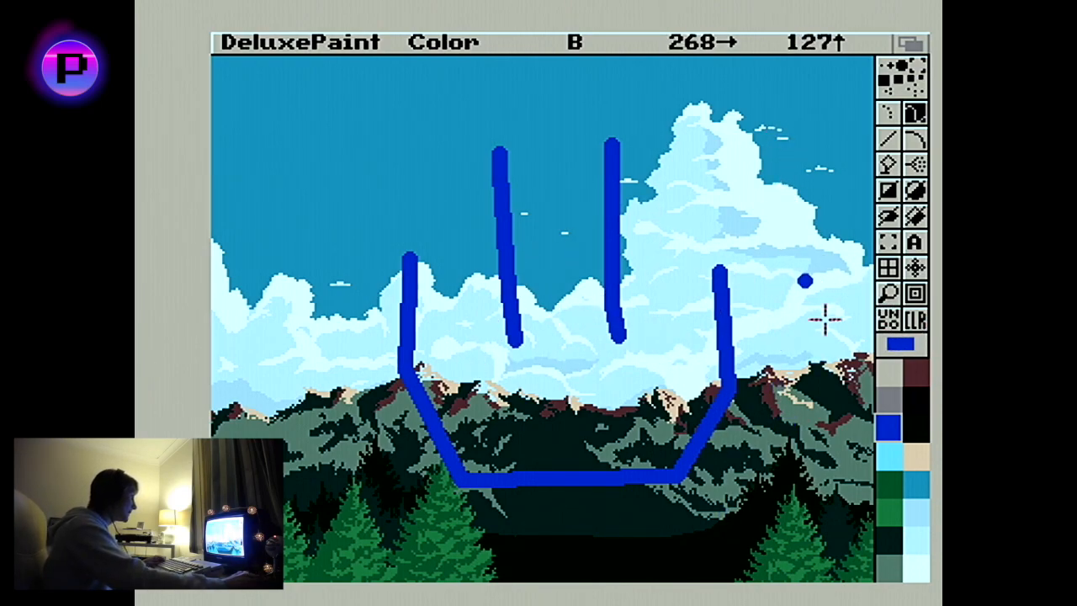
- Toggle undo on the last vertical blue stroke several times, finishing with that stroke removed
left_click(892, 326)
left_click(892, 326)
left_click(891, 326)
left_click(894, 326)
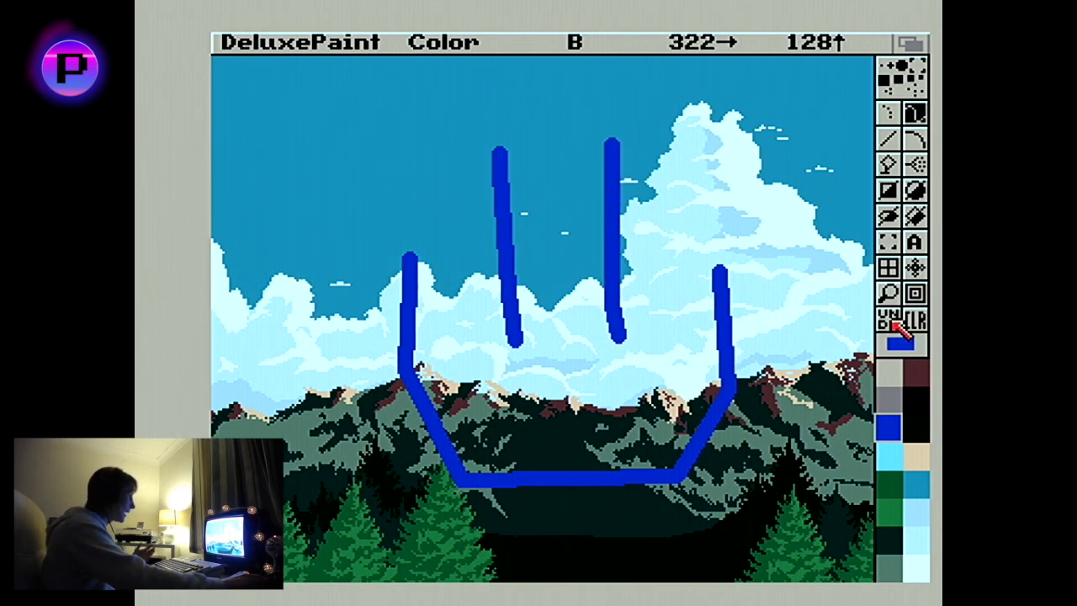
left_click(892, 327)
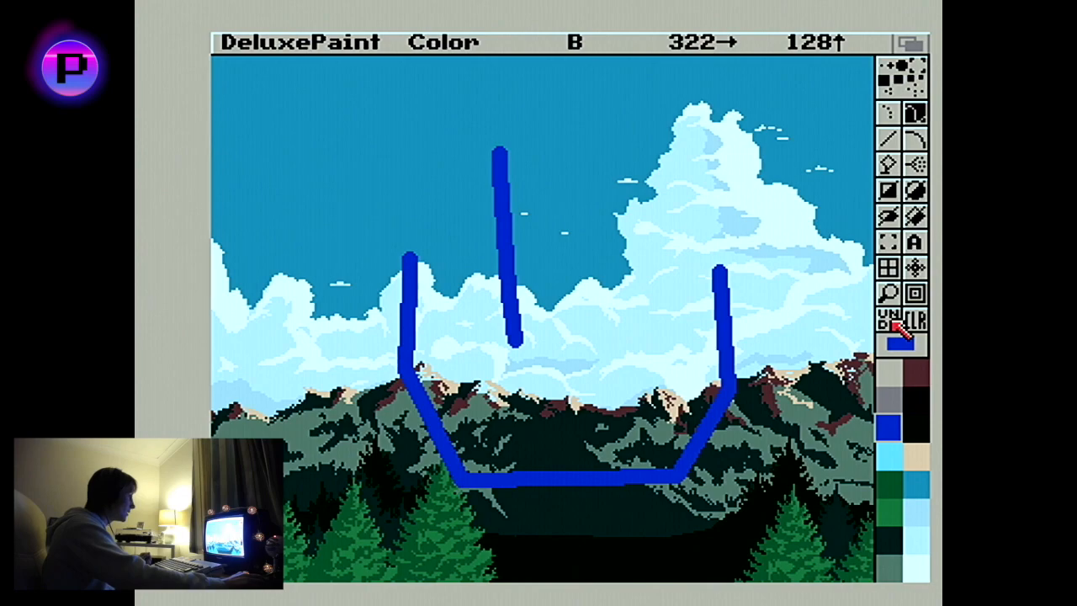
- Restore the last blue stroke and clear all the blue test strokes off the fixed background
left_click(892, 327)
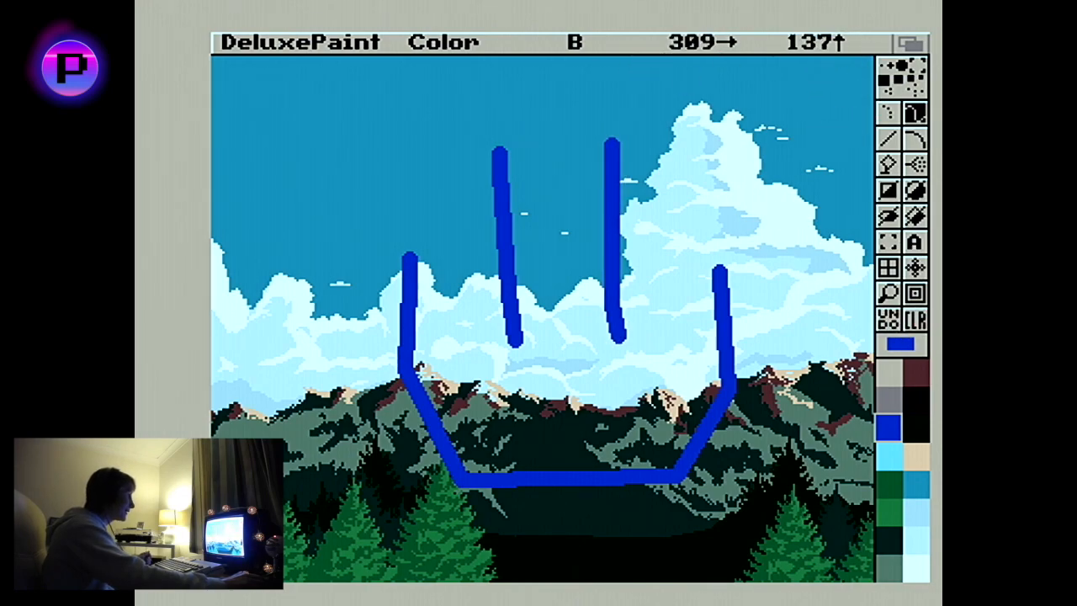
left_click(920, 318)
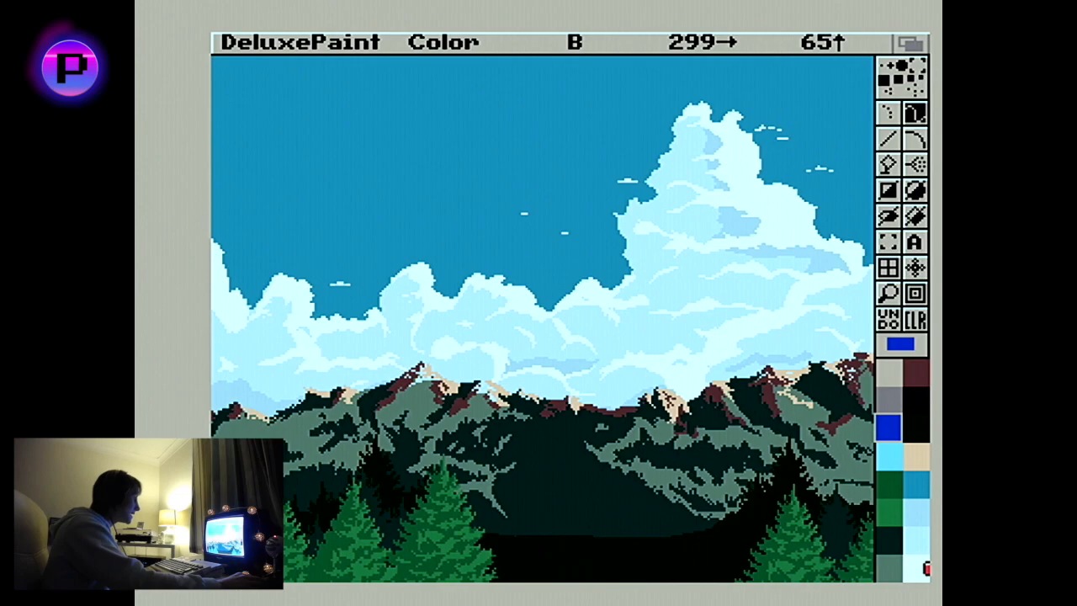
- Change the PAL:Lores screen format to a 32-colour palette, retaining the picture unstretched and discarding the spare page
right_click(313, 42)
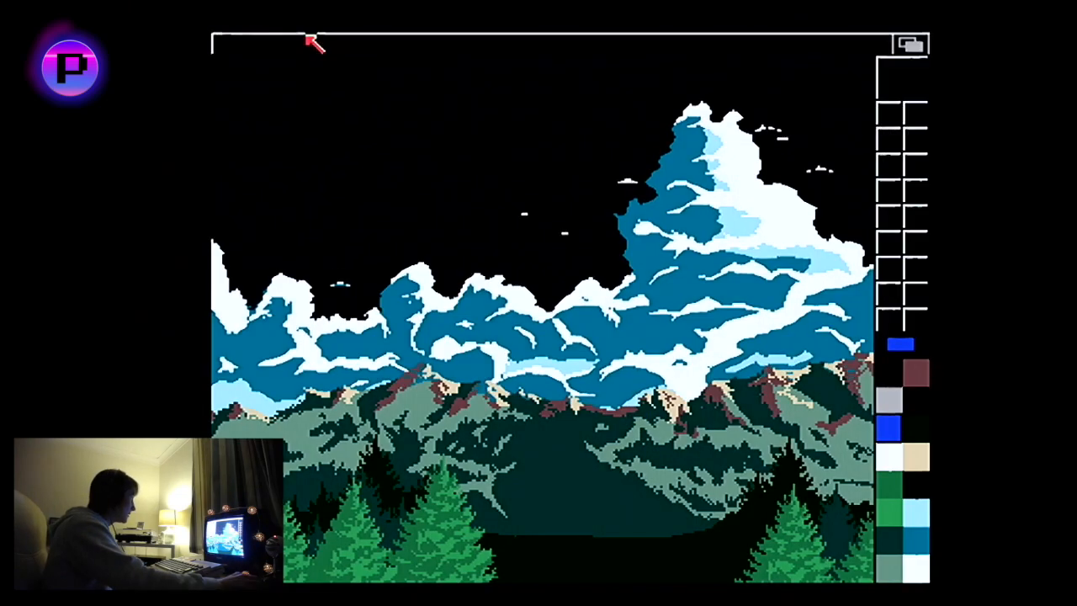
right_click(306, 240)
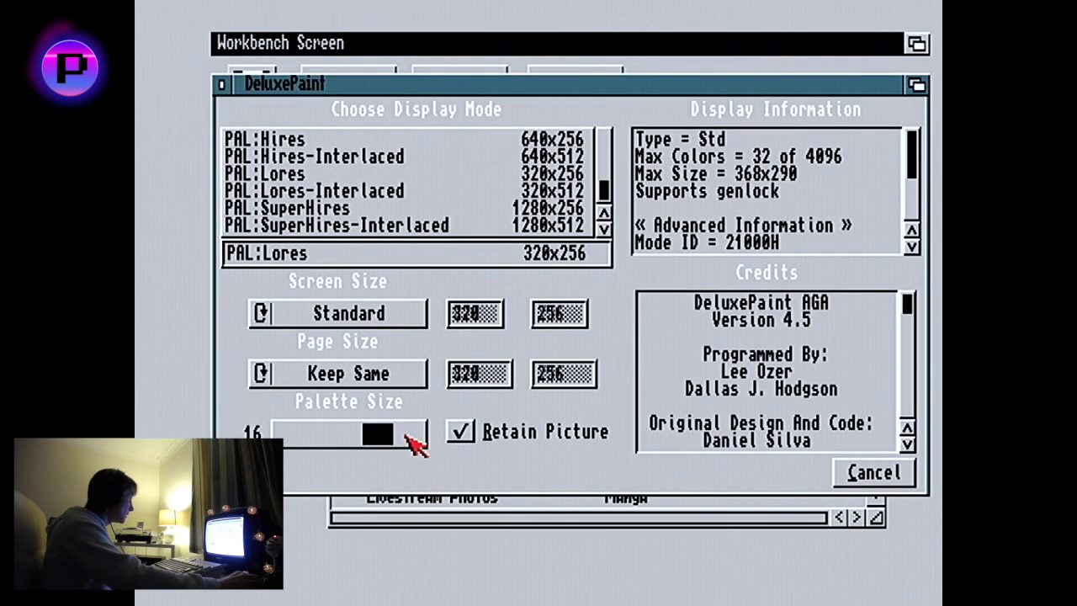
left_click(415, 445)
left_click(284, 471)
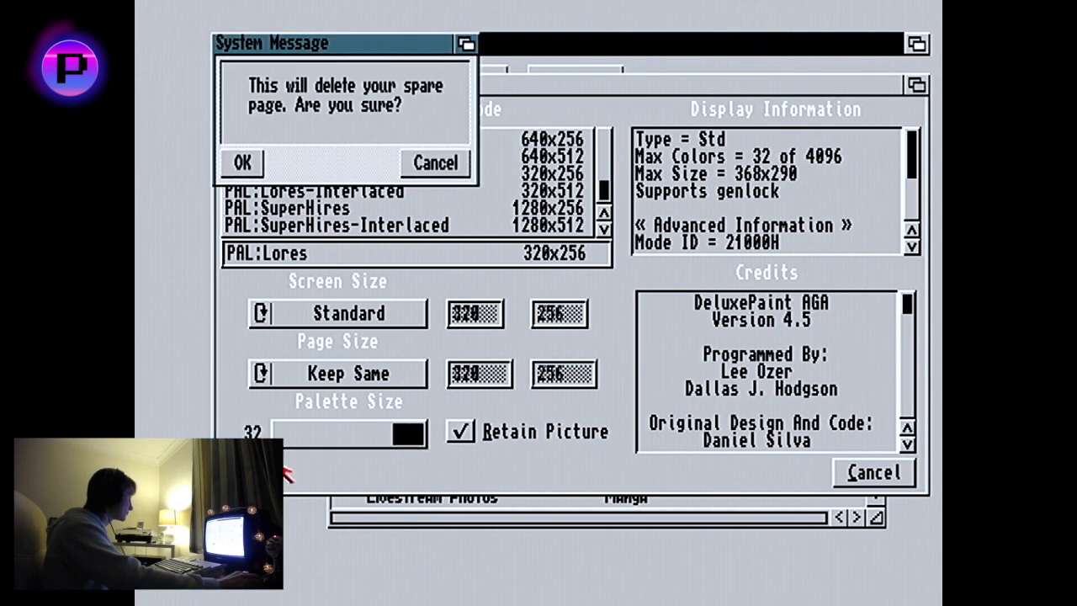
left_click(242, 165)
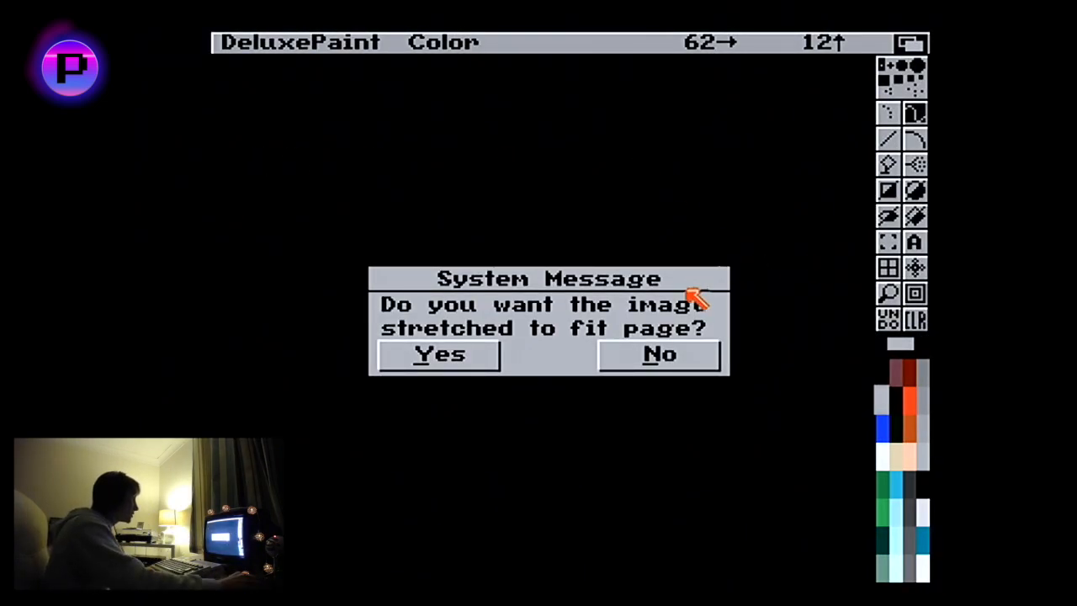
left_click(661, 355)
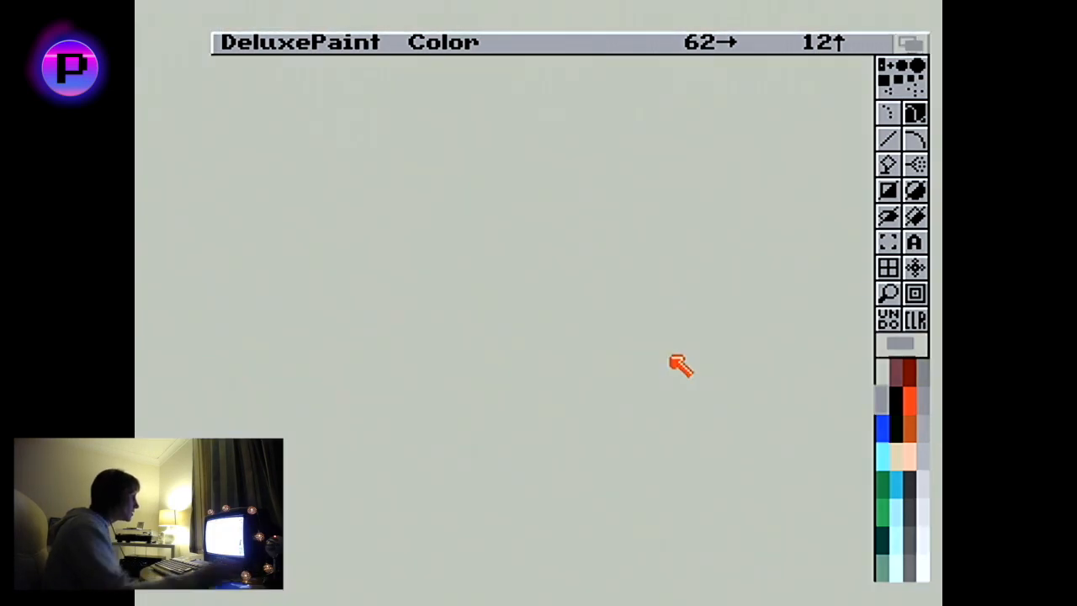
- Check how the retained forest and mountain picture sits across the width of the page
key("Right")
key("Right")
key("Right")
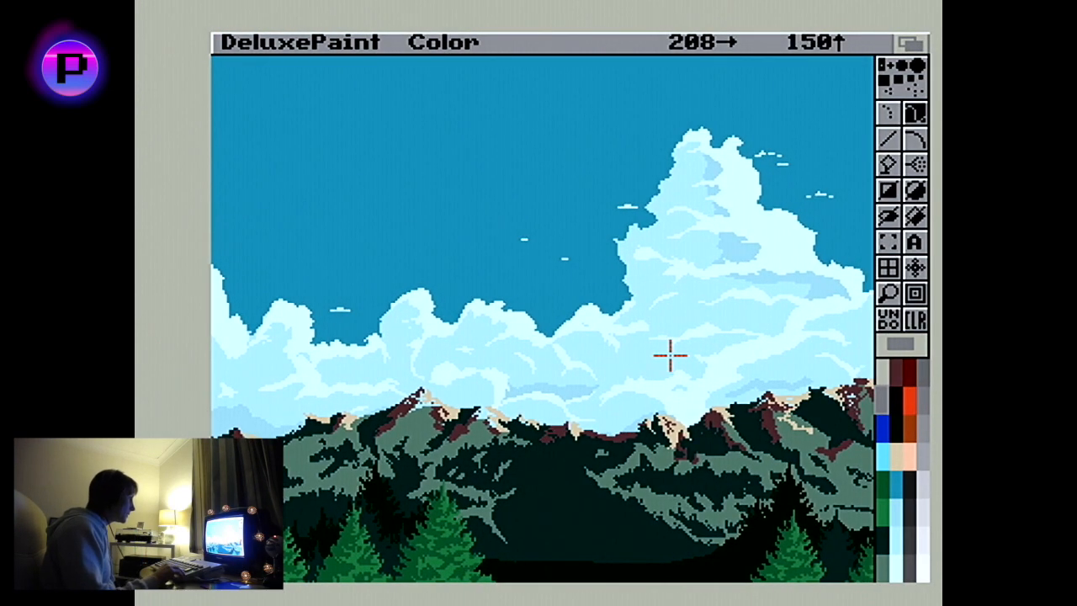
key("Left")
key("Left")
key("Left")
key("Left")
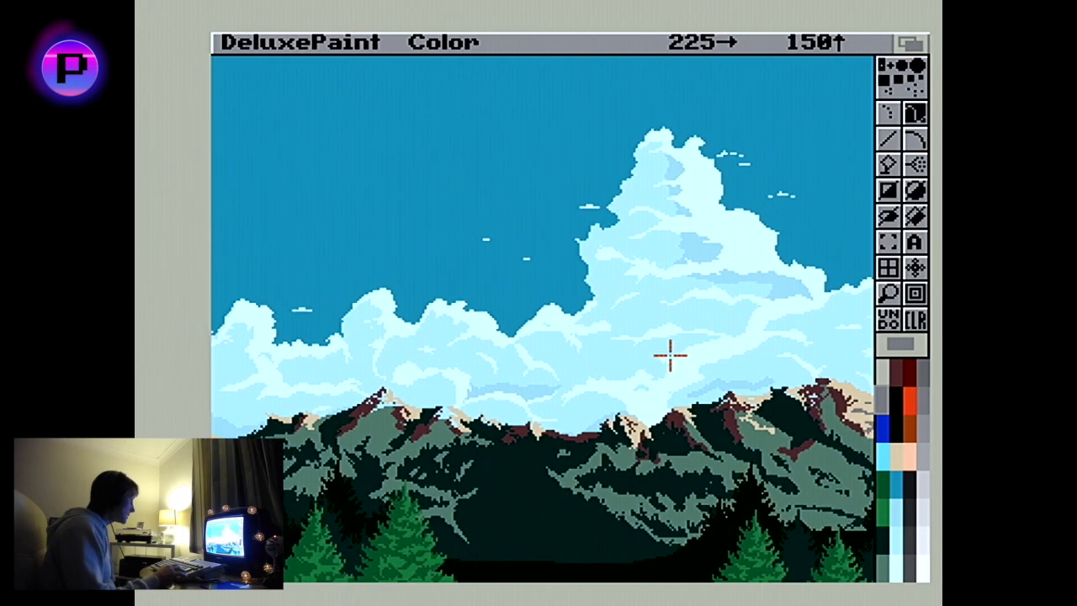
key("Right")
key("Right")
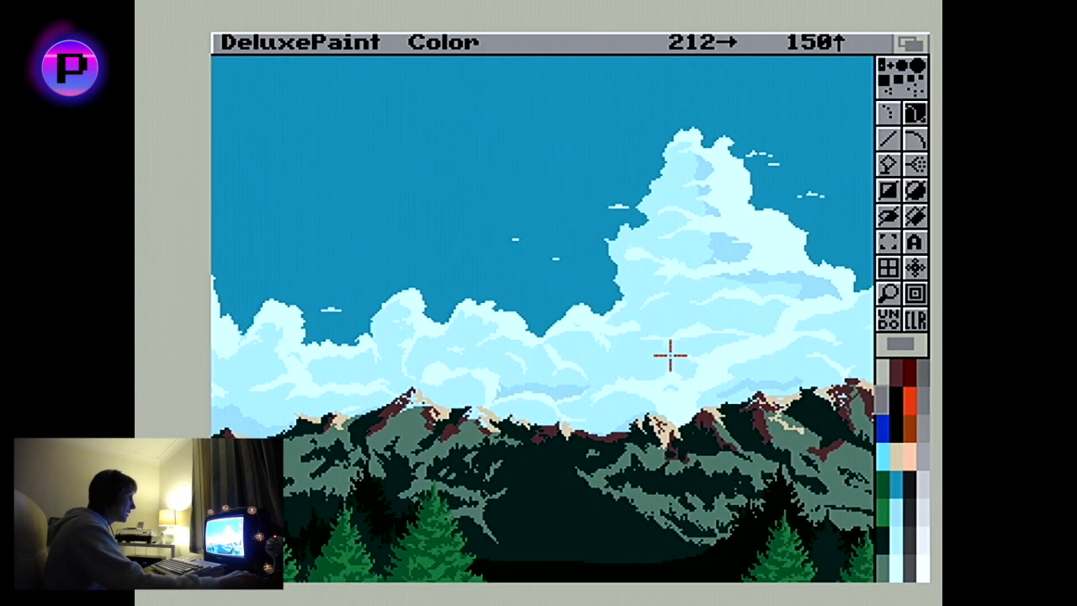
- Recolour the dark red palette colour 16 to a light green with hue, saturation and value settings, using hue 106
left_click(911, 380)
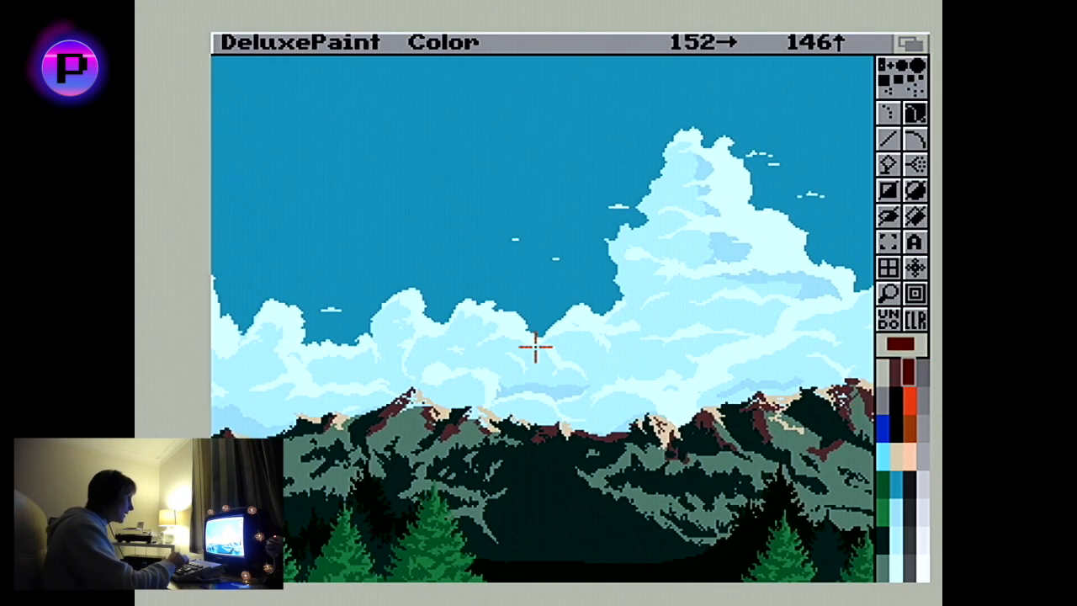
key("p")
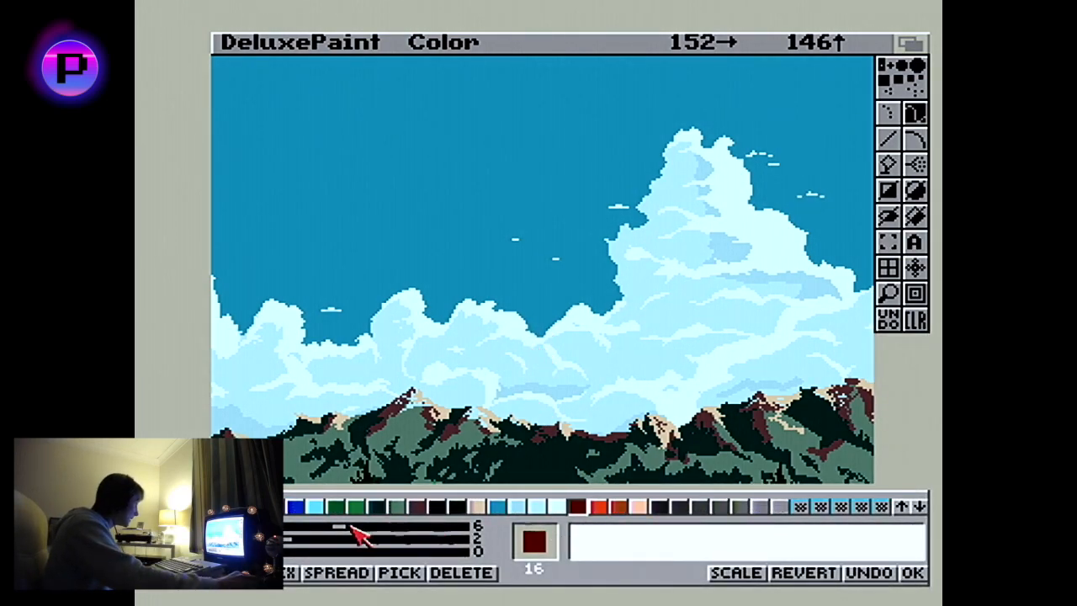
left_click(256, 538)
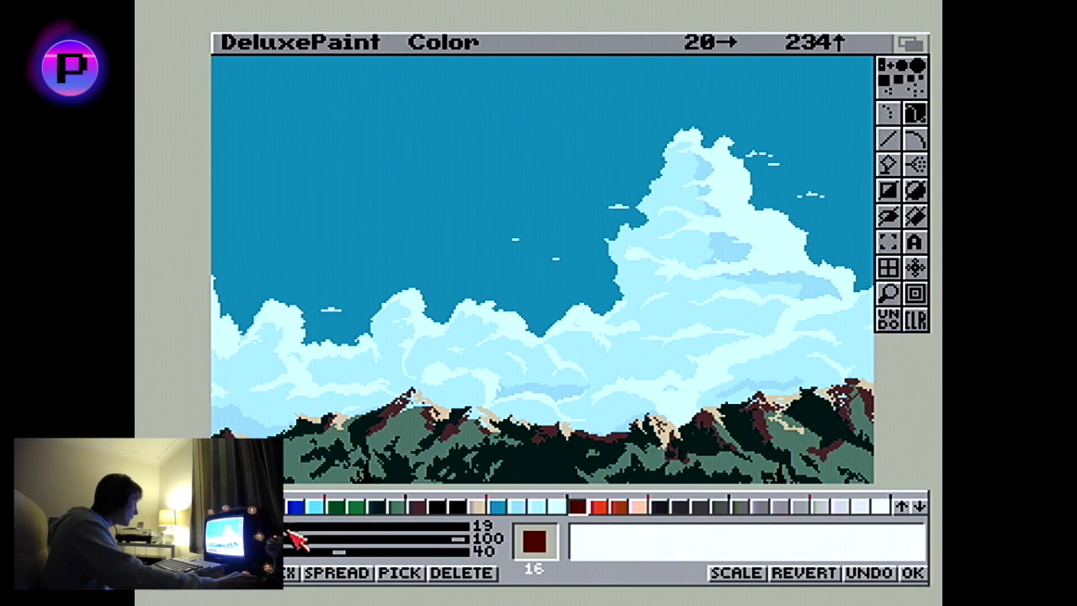
left_click_drag(286, 532, 308, 525)
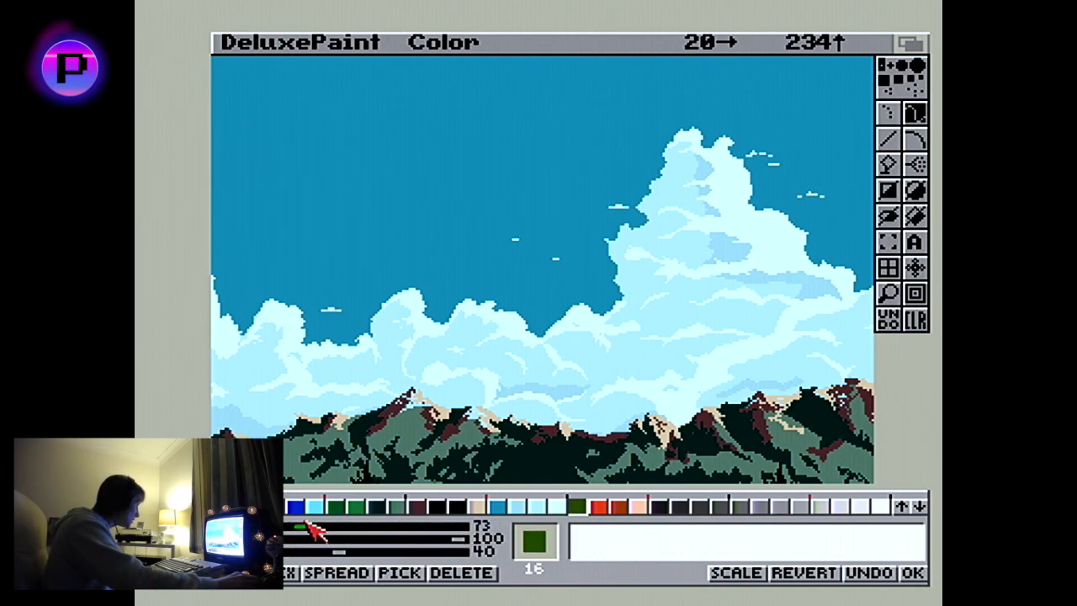
left_click_drag(346, 551, 605, 537)
left_click_drag(459, 539, 393, 546)
left_click_drag(458, 553, 435, 542)
mouse_move(301, 527)
left_mouse_down()
mouse_move(286, 531)
mouse_move(321, 537)
left_mouse_up()
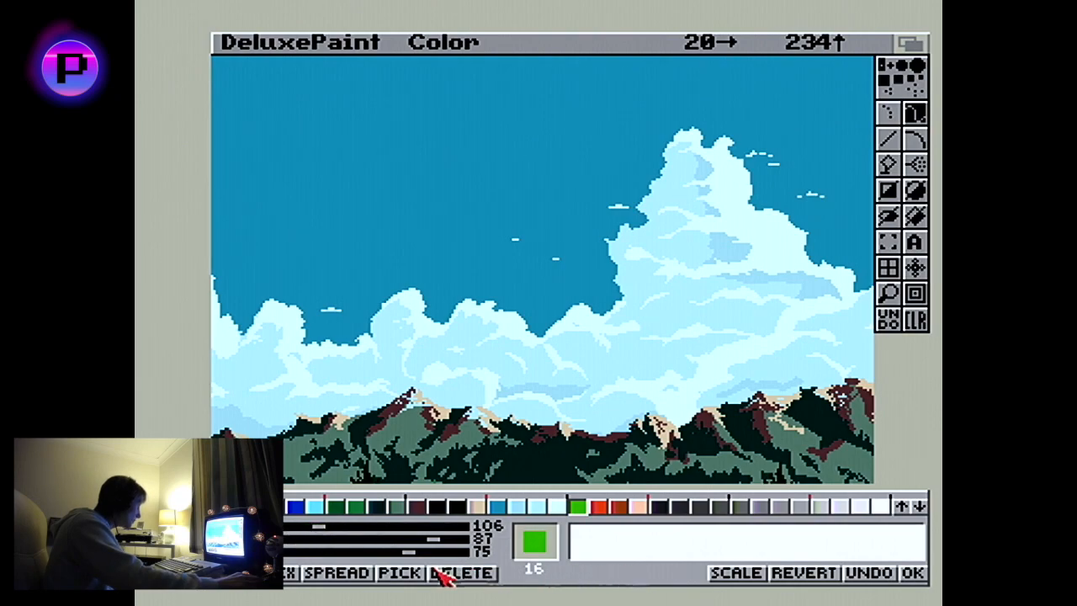
left_click_drag(421, 553, 353, 541)
mouse_move(460, 553)
left_mouse_down()
mouse_move(435, 553)
mouse_move(460, 557)
left_mouse_up()
left_click(913, 572)
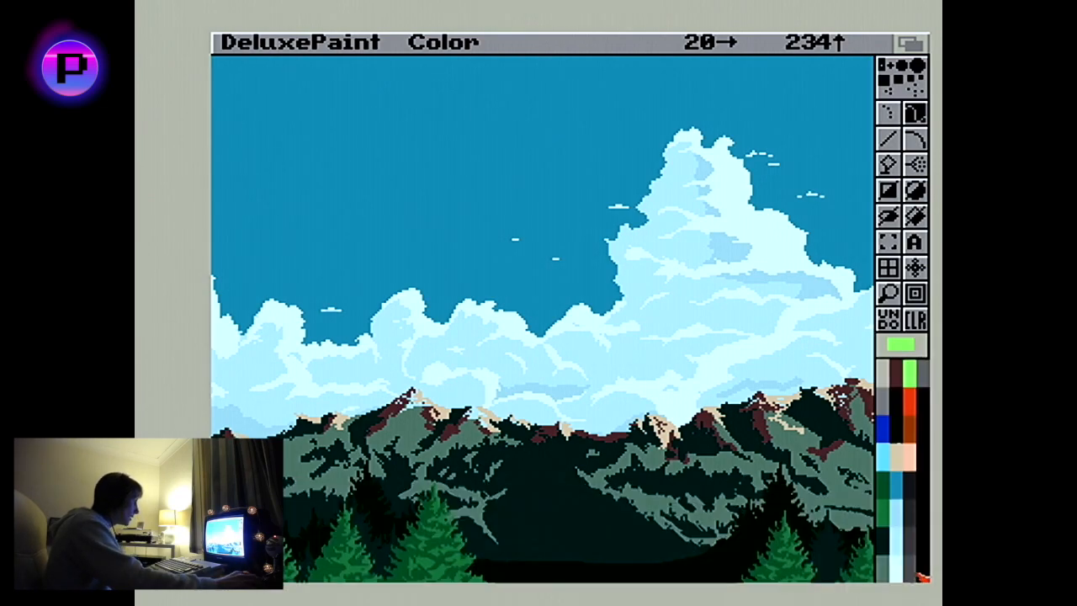
- Fix the 32-colour forest, mountain and sky picture as the background
right_click(681, 40)
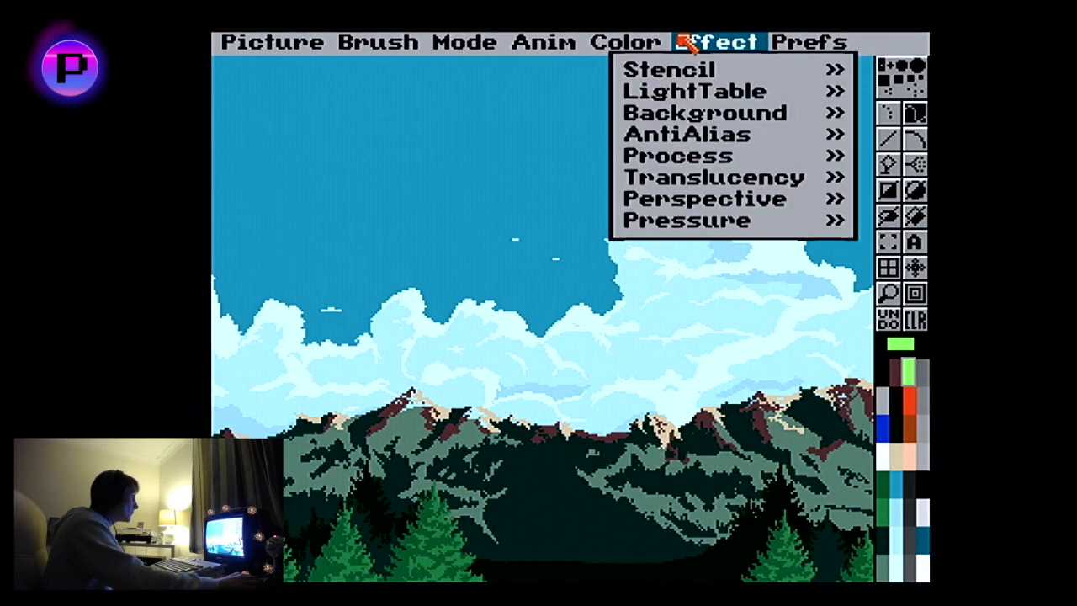
right_click(740, 109)
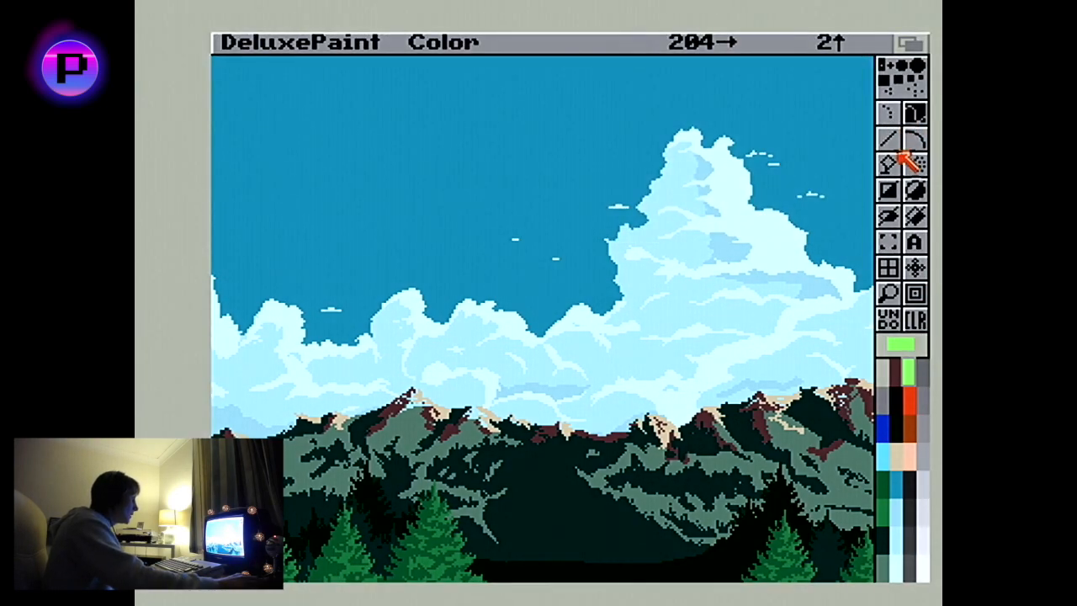
- Draw an unfilled light green circle over the mountain ridge and a horizontal line across its middle
left_click(915, 189)
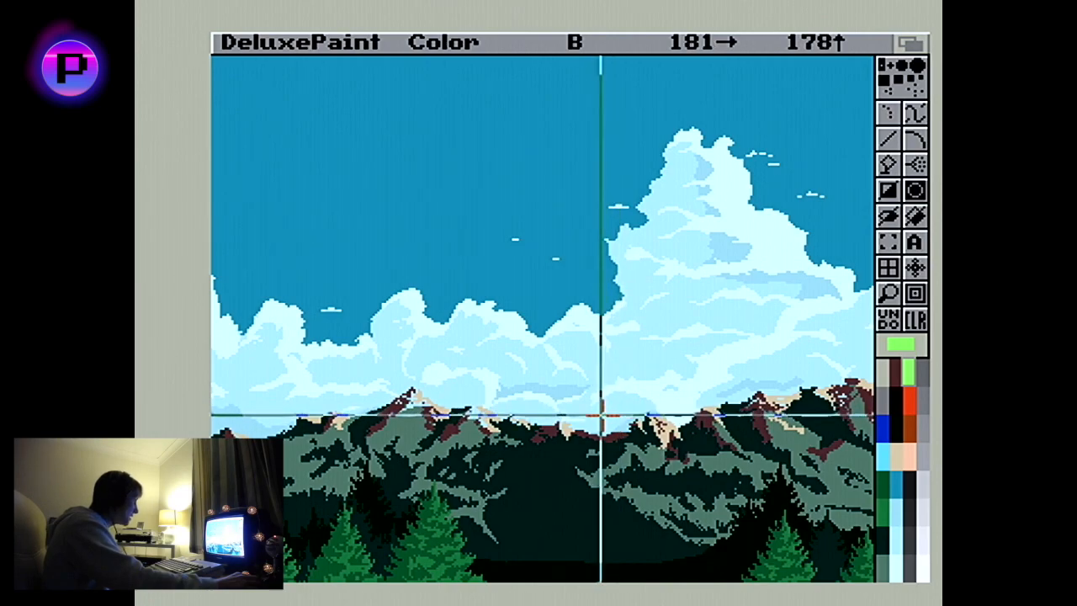
mouse_move(613, 409)
left_mouse_down()
mouse_move(688, 464)
mouse_move(681, 455)
left_mouse_up()
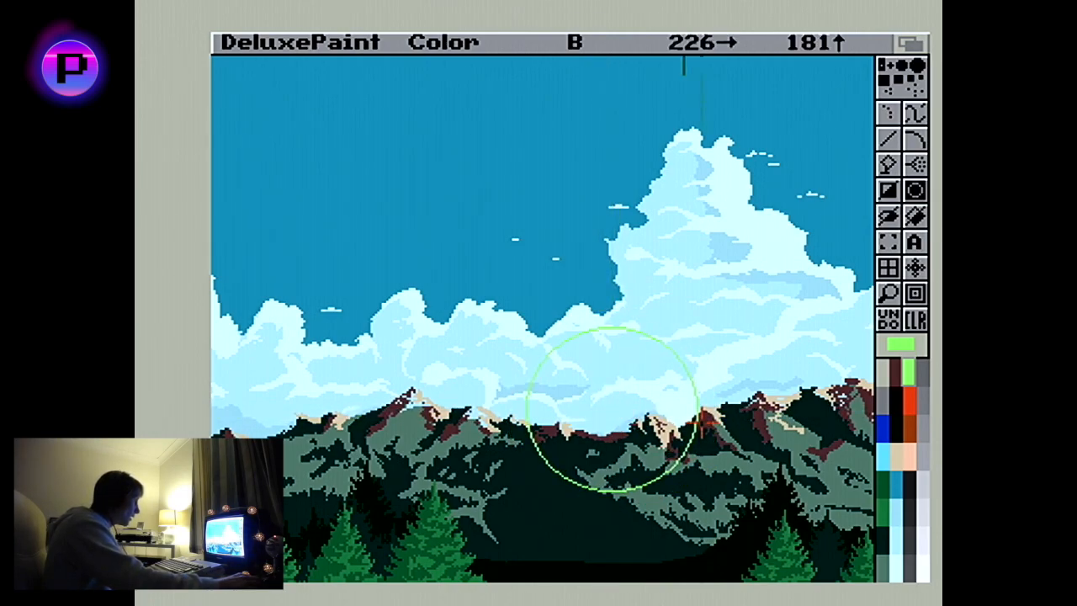
left_click(888, 139)
left_click_drag(528, 407, 703, 407)
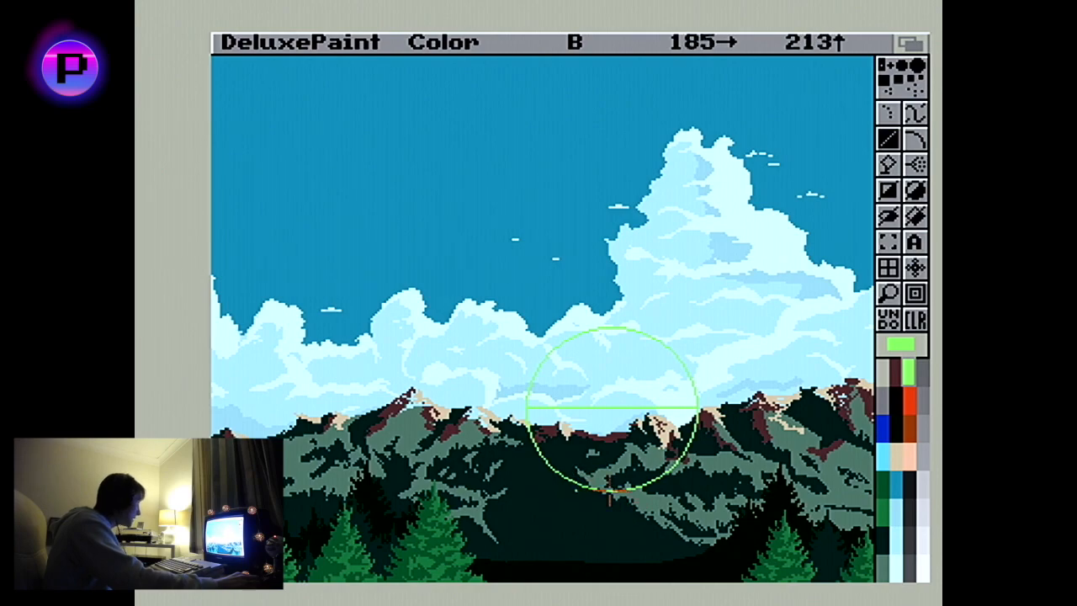
- Draw the left jaw curve in short straight segments from the circle's left side down towards the chin
left_click(888, 292)
left_click(565, 454)
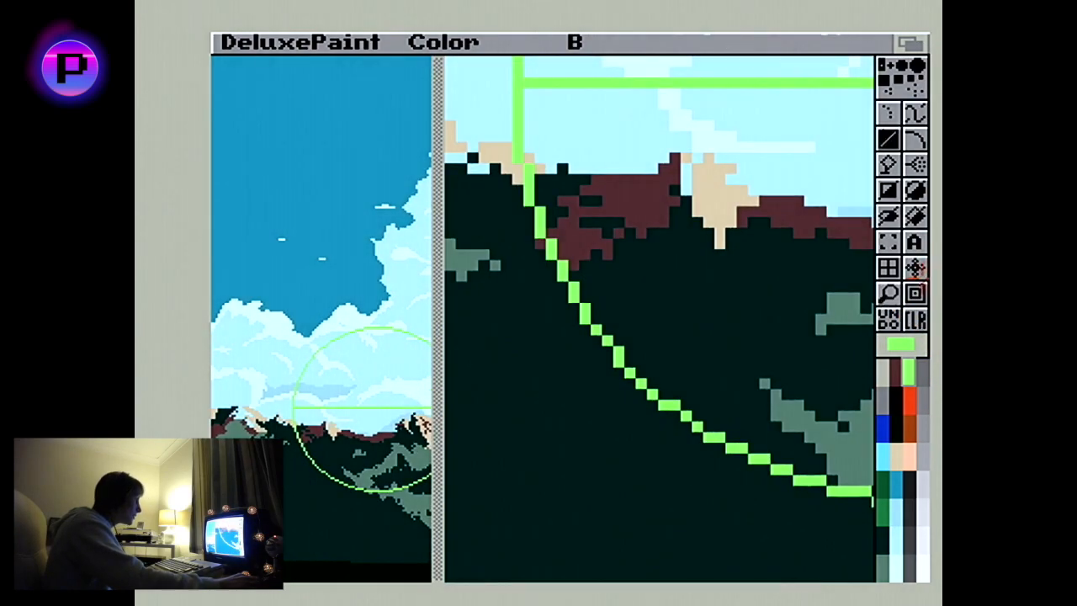
right_click(914, 296)
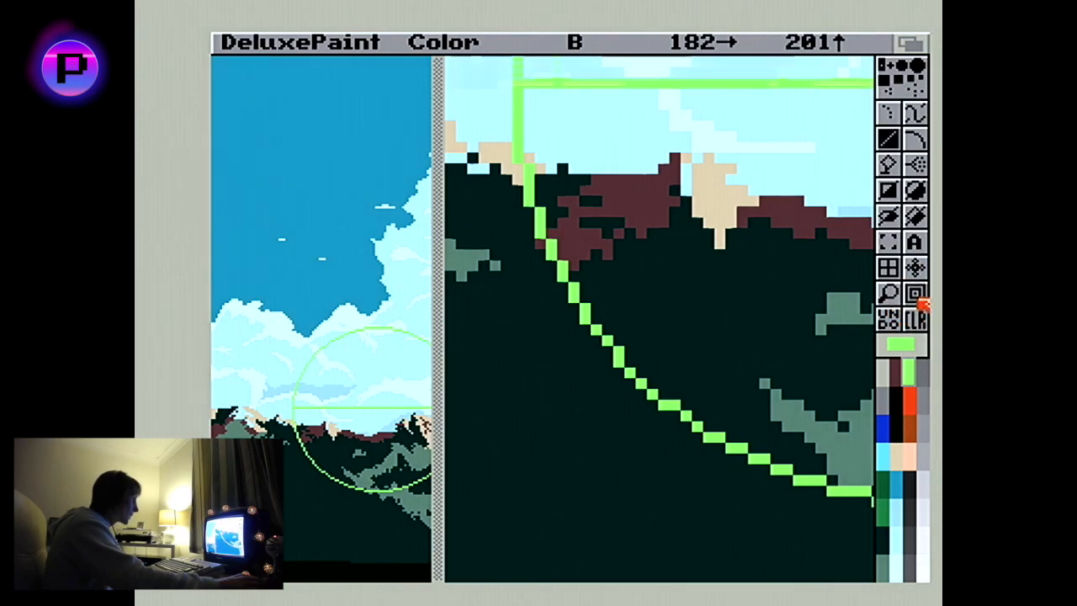
right_click(914, 296)
right_click(915, 297)
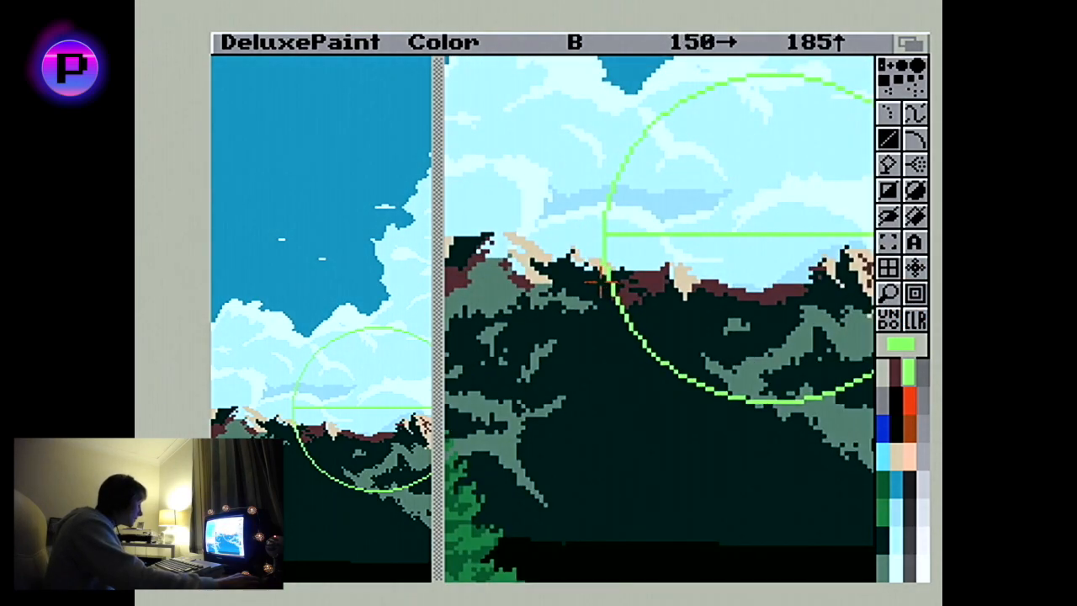
left_click_drag(604, 266, 630, 394)
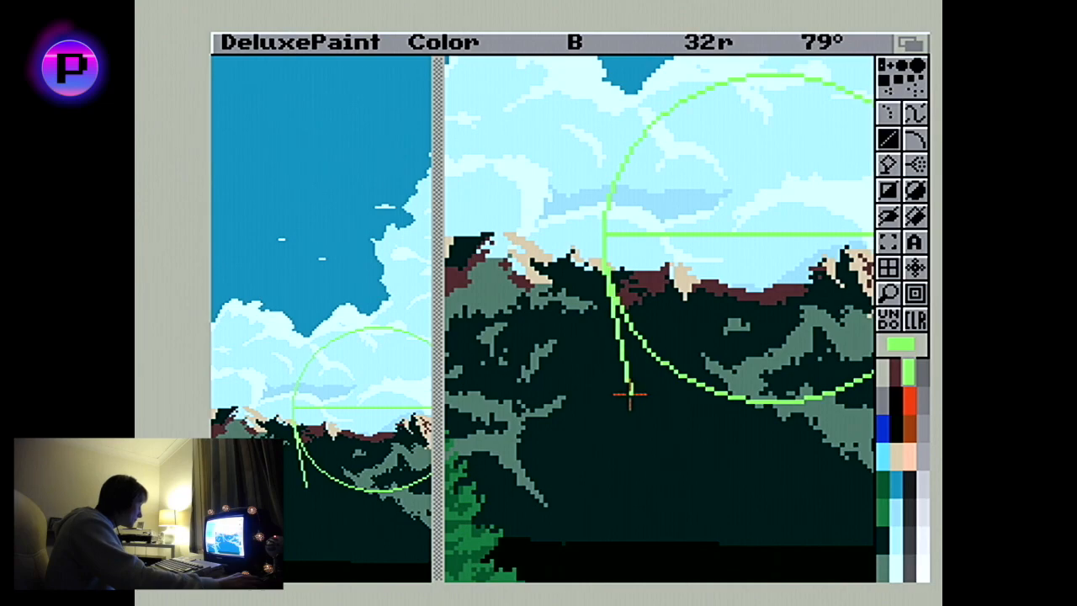
left_click_drag(629, 394, 641, 424)
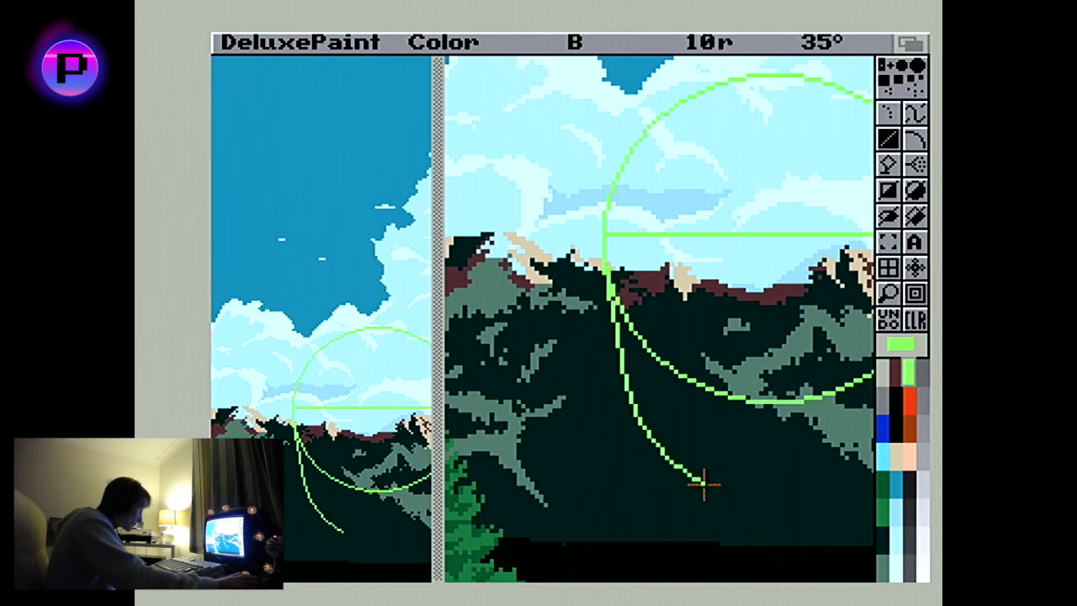
left_click(705, 487)
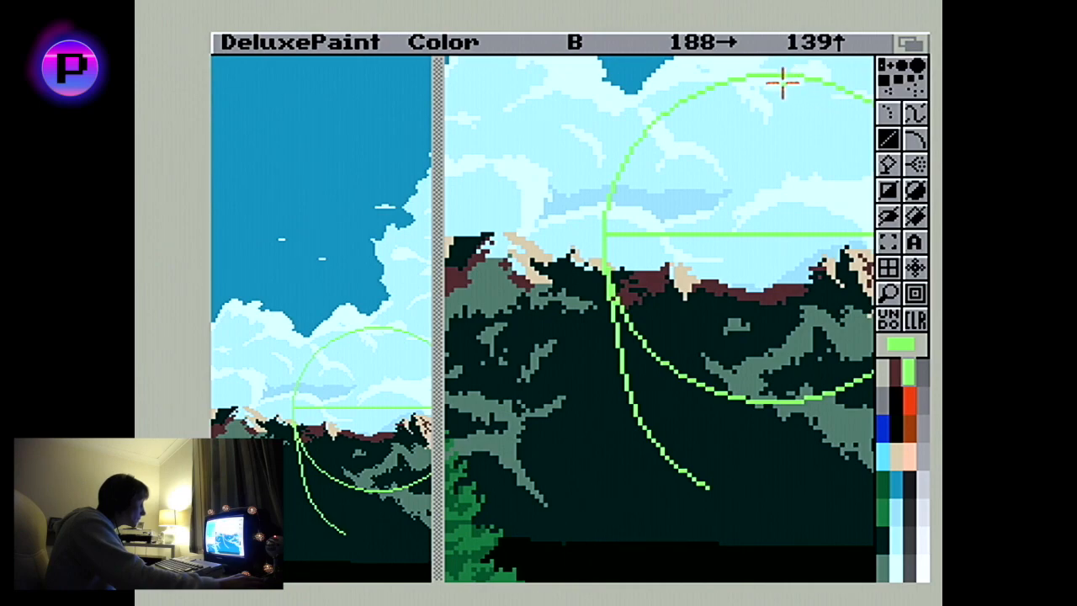
- Draw a vertical centre line from the circle's top down to the chin and join it to the jaw curve
left_click_drag(775, 77, 775, 515)
left_click_drag(775, 515, 707, 488)
- Pick up the left half of the head outline as a brush and stamp its mirrored copy as the right half
left_click(896, 295)
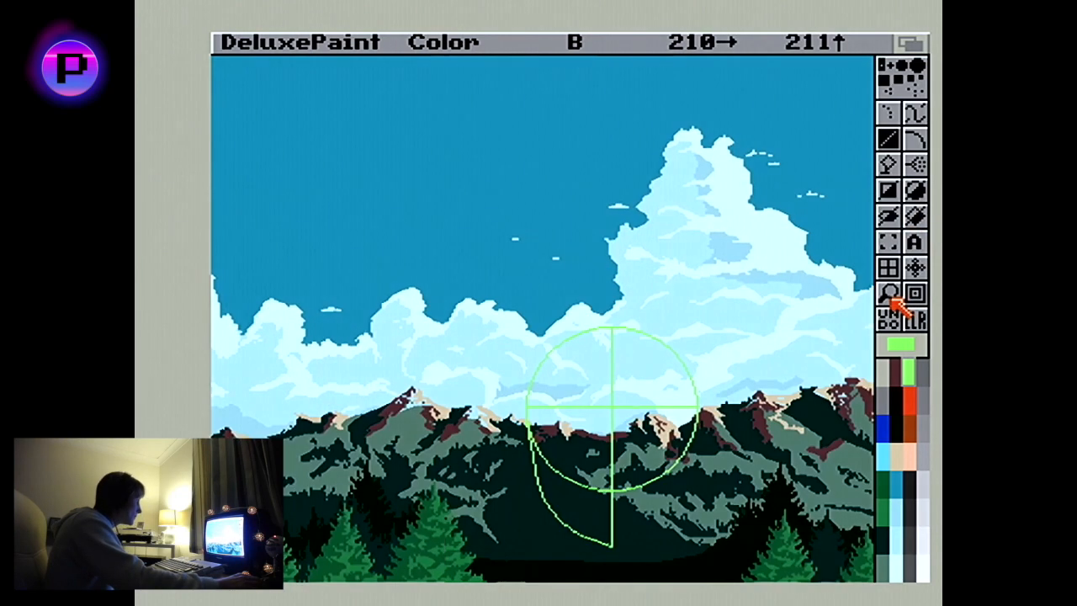
left_click(893, 294)
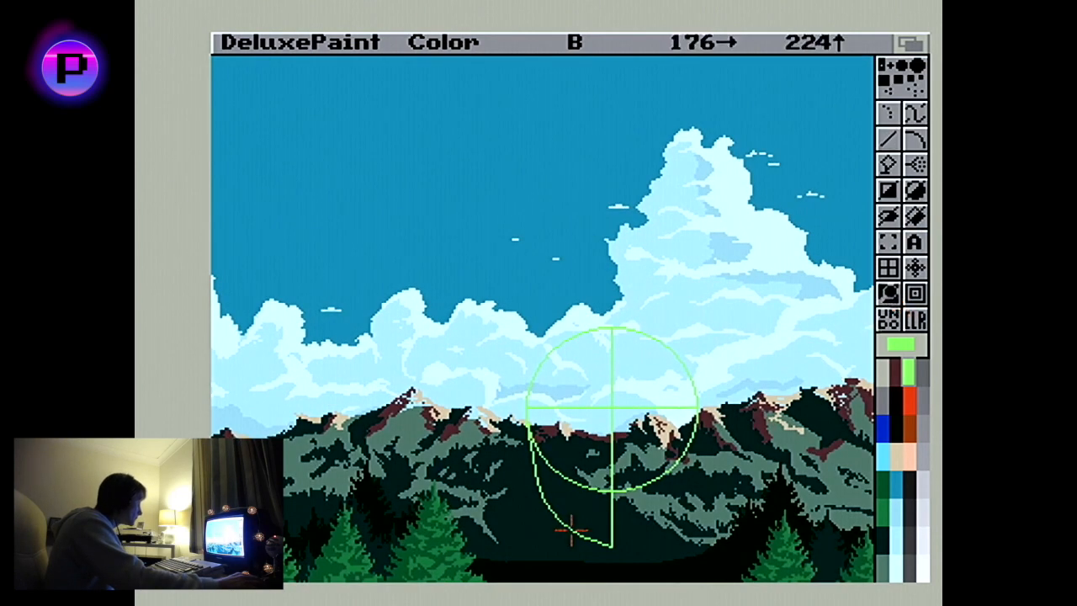
left_click(891, 241)
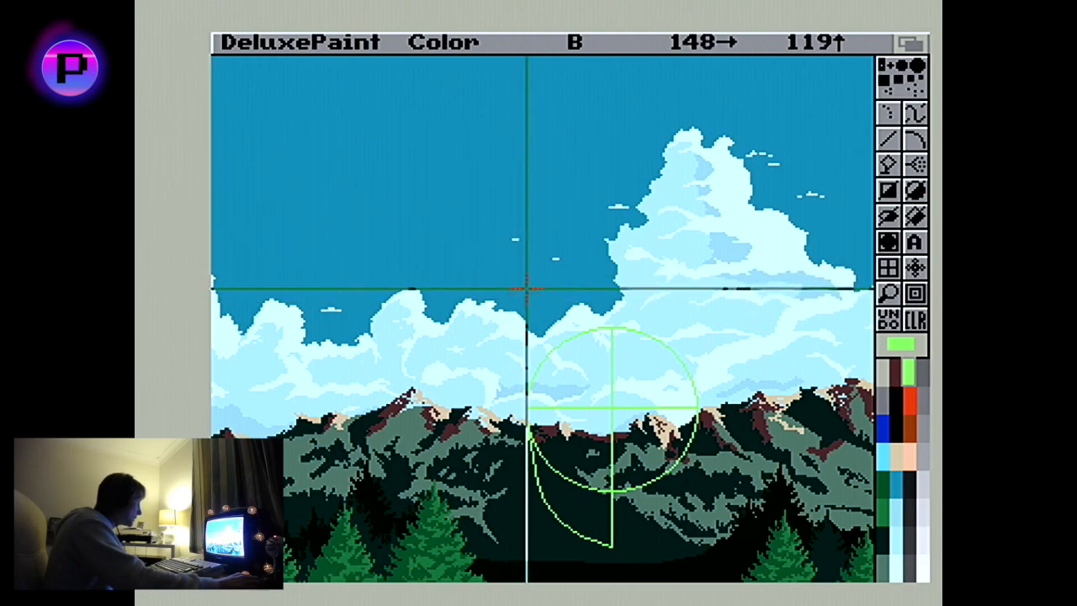
mouse_move(518, 303)
left_mouse_down()
mouse_move(582, 532)
mouse_move(632, 565)
mouse_move(612, 559)
left_mouse_up()
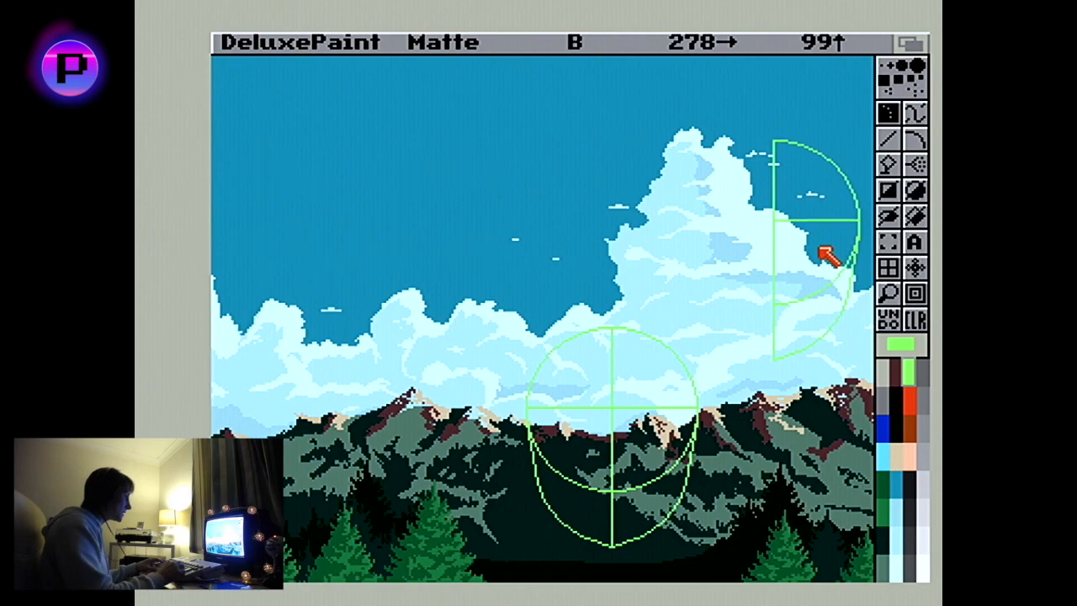
- Magnify the head guide and erase the right half of the circle's lower arc with filled rectangles of the fixed background
left_click(887, 293)
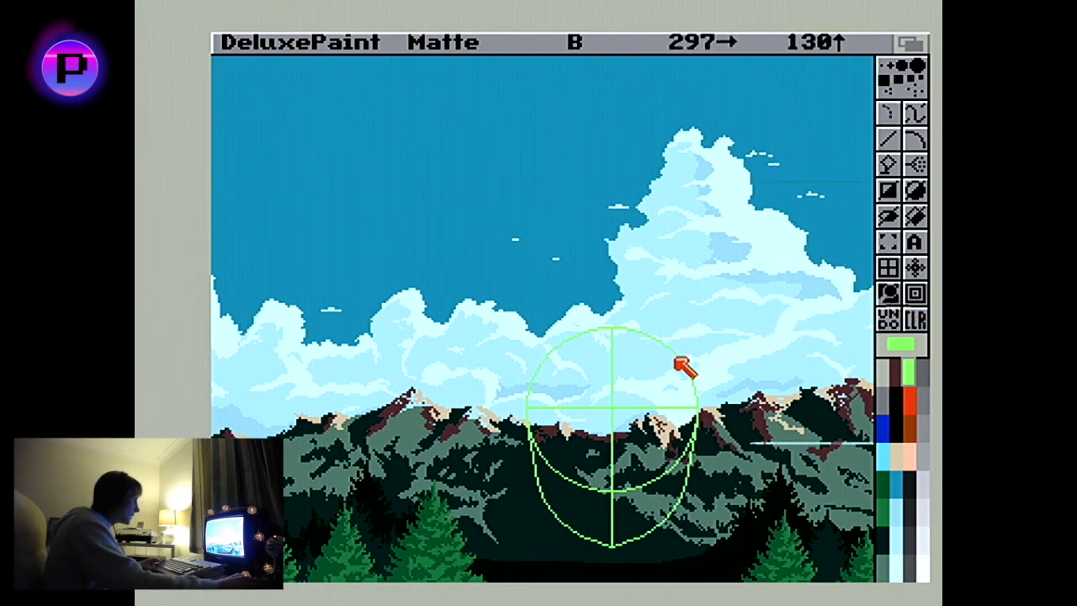
left_click(600, 448)
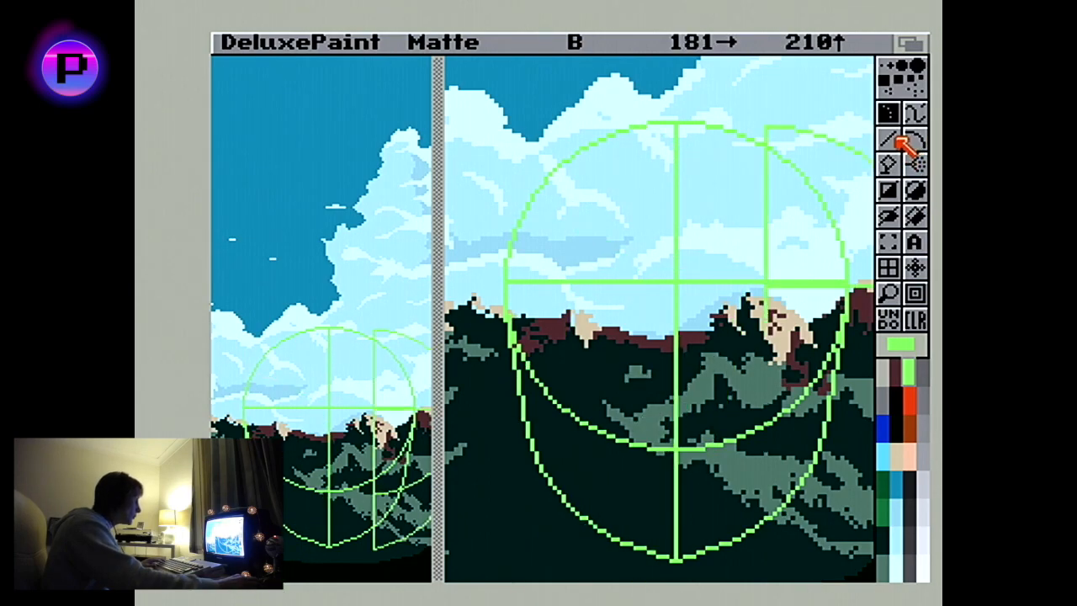
left_click(880, 62)
left_click(887, 139)
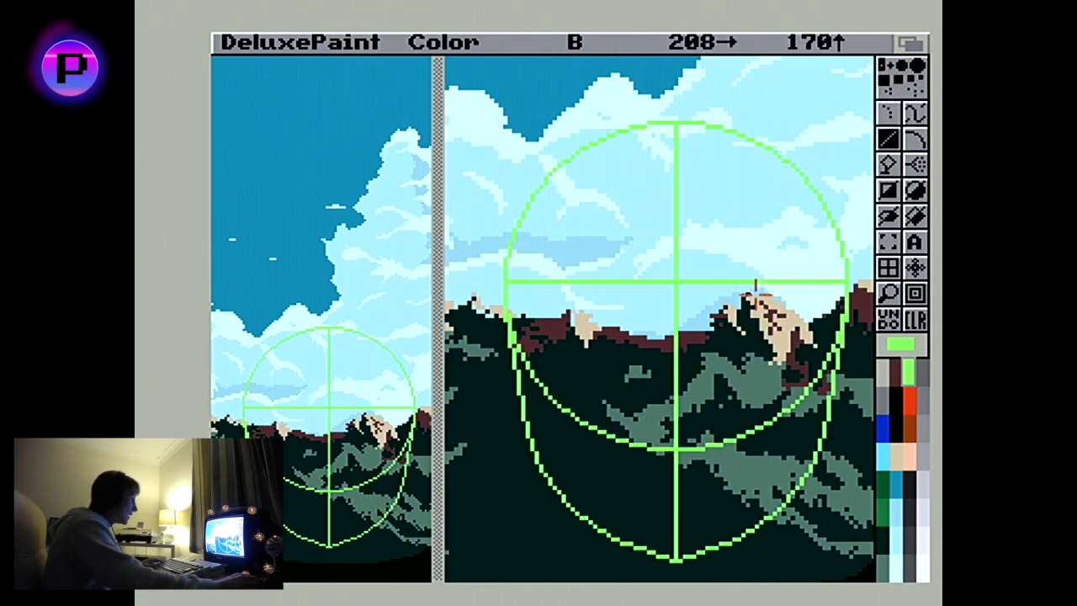
left_click(893, 193)
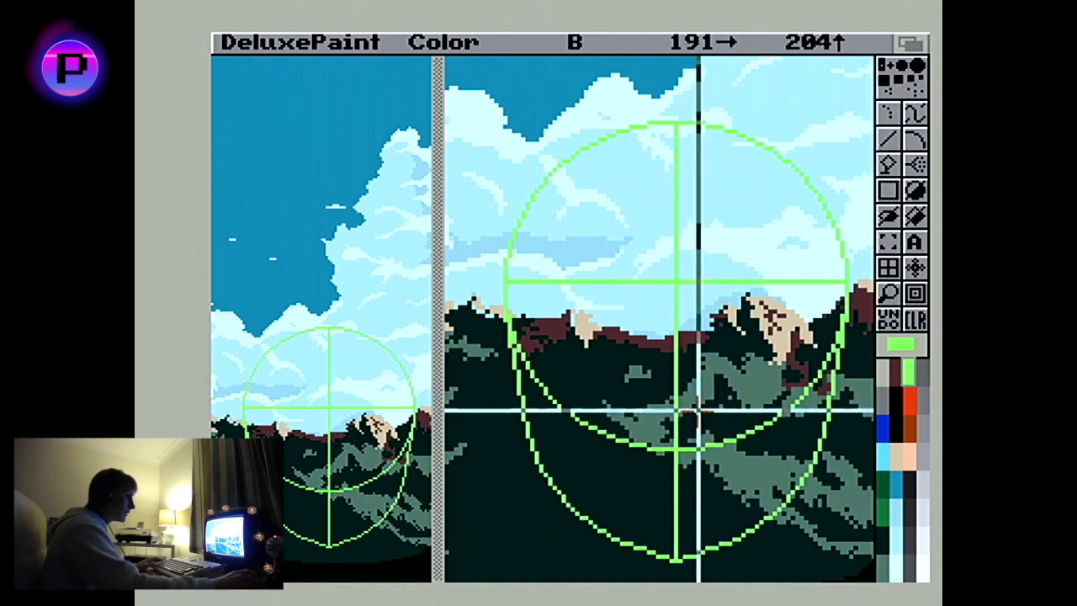
left_click_drag(681, 415, 698, 476)
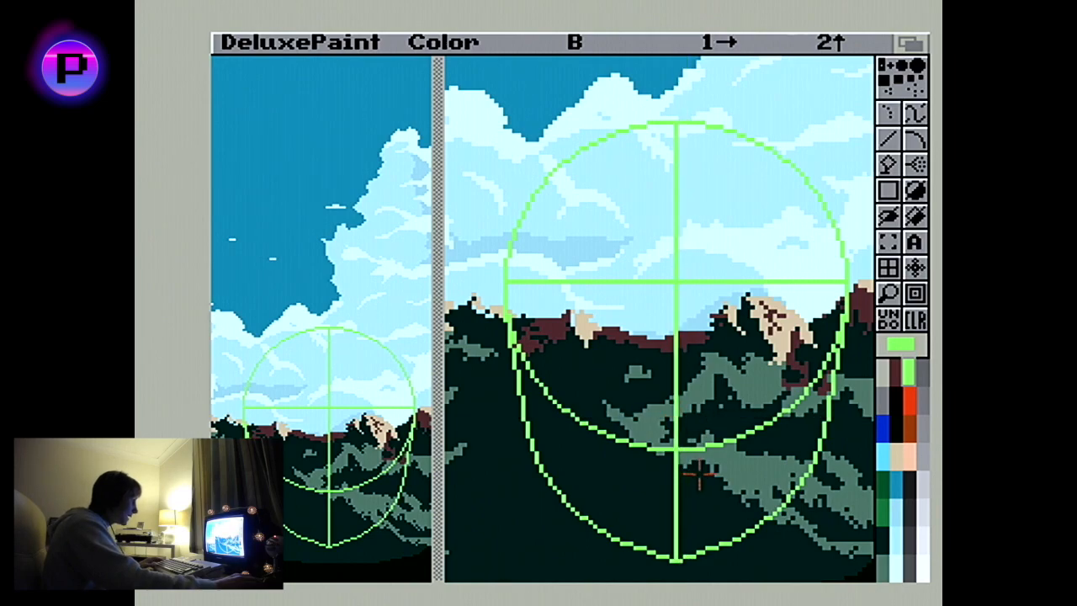
left_click_drag(821, 363, 802, 404)
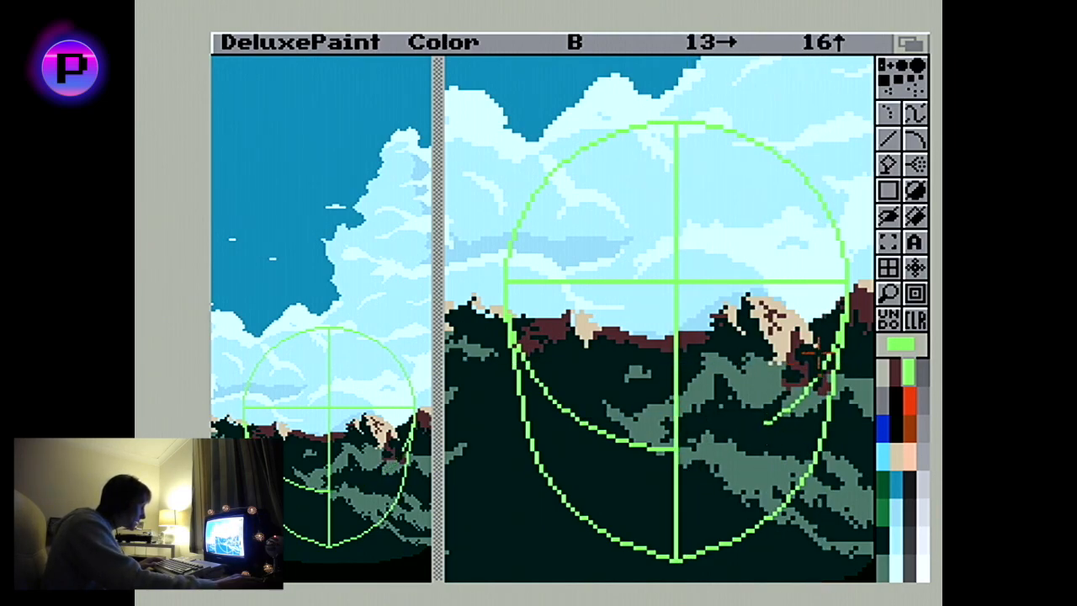
mouse_move(805, 353)
left_mouse_down()
mouse_move(833, 339)
mouse_move(834, 326)
mouse_move(831, 357)
mouse_move(834, 347)
left_mouse_up()
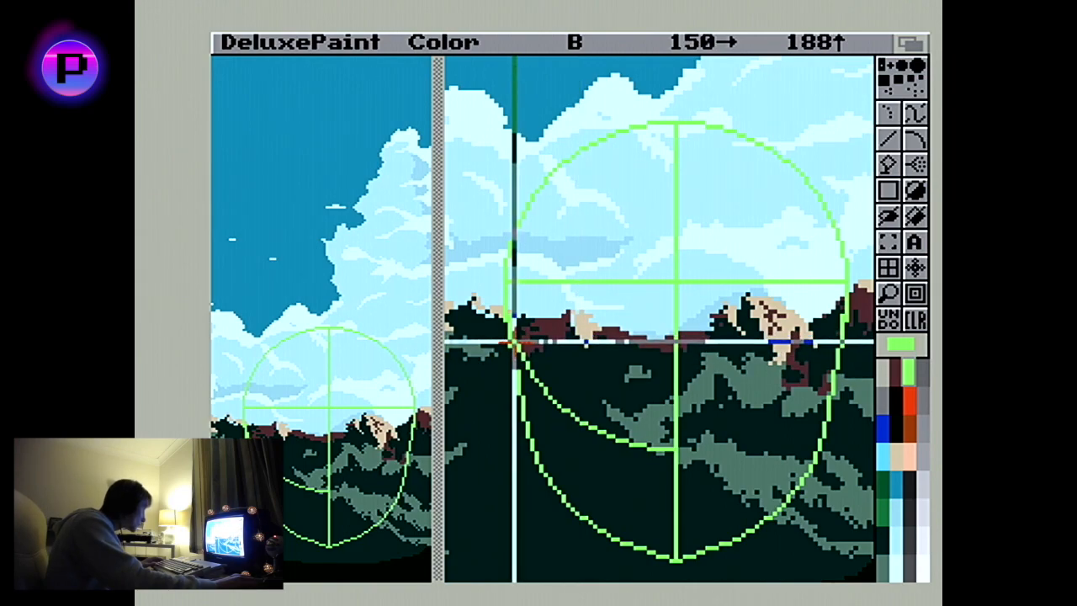
- Erase the left half of the circle's lower arc inside the head, leaving the jaw outline and centre line intact
left_click_drag(514, 346, 521, 327)
left_click_drag(631, 428, 652, 452)
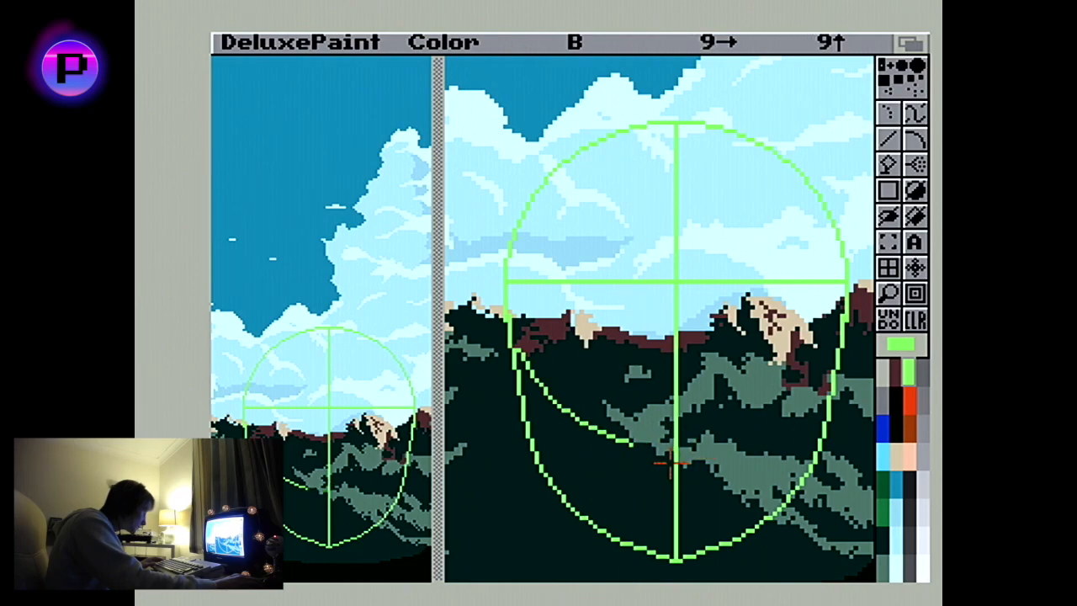
left_click_drag(670, 461, 671, 461)
left_click_drag(606, 427, 619, 455)
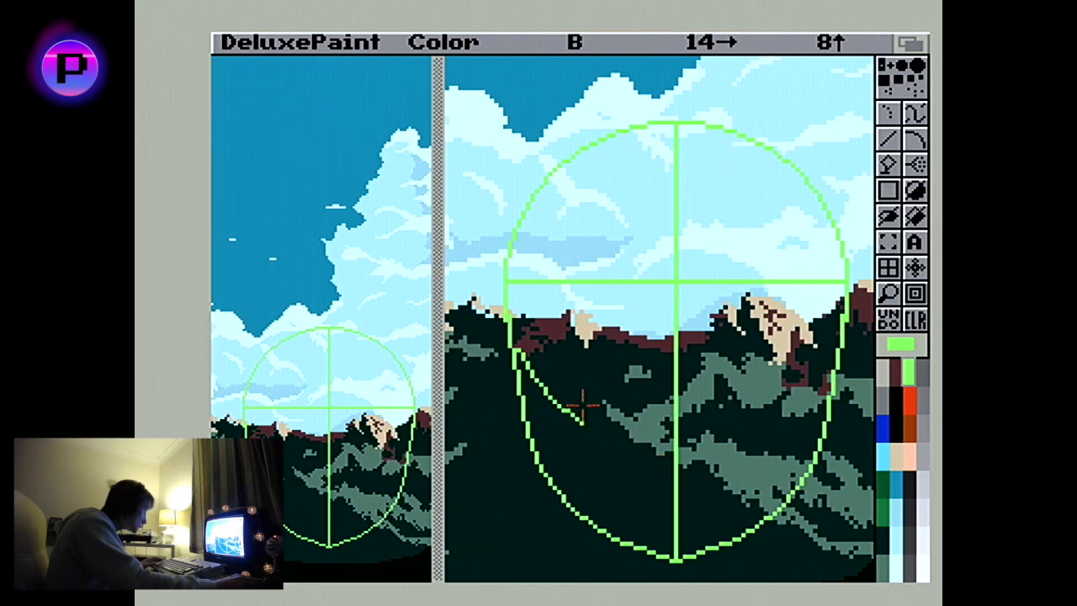
left_click_drag(572, 404, 573, 404)
left_click_drag(531, 372, 578, 420)
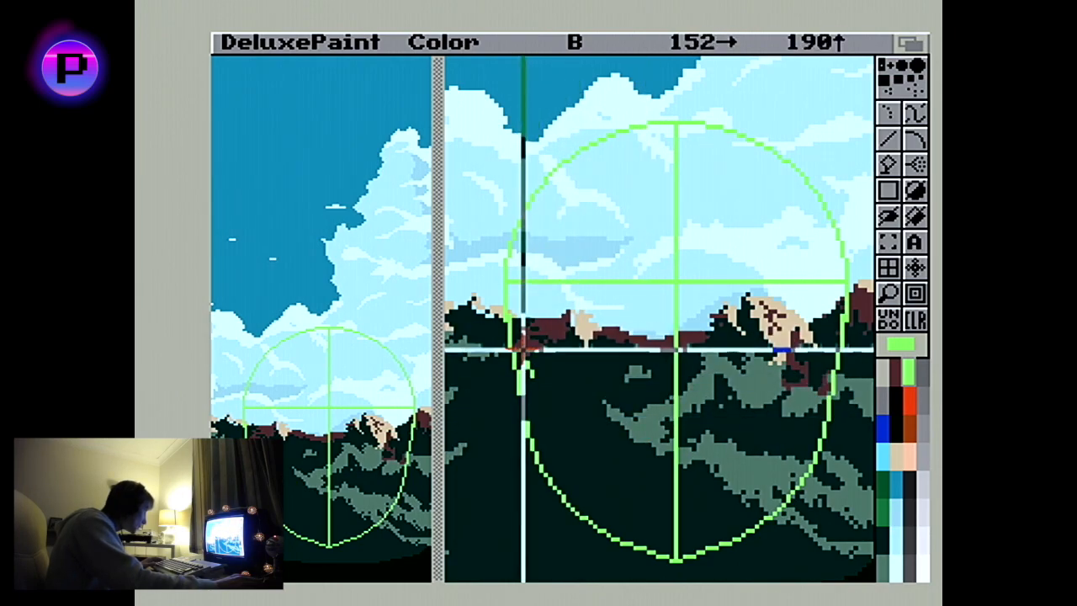
left_click_drag(533, 360, 542, 388)
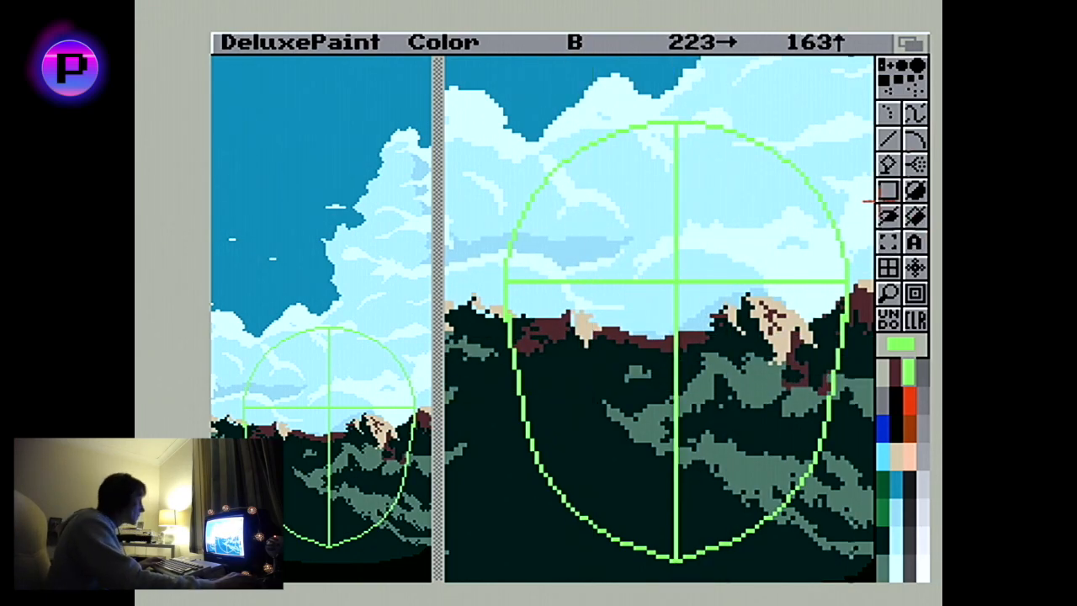
- Flood-fill all four sections of the head outline with the light peach skin colour
left_click(890, 188)
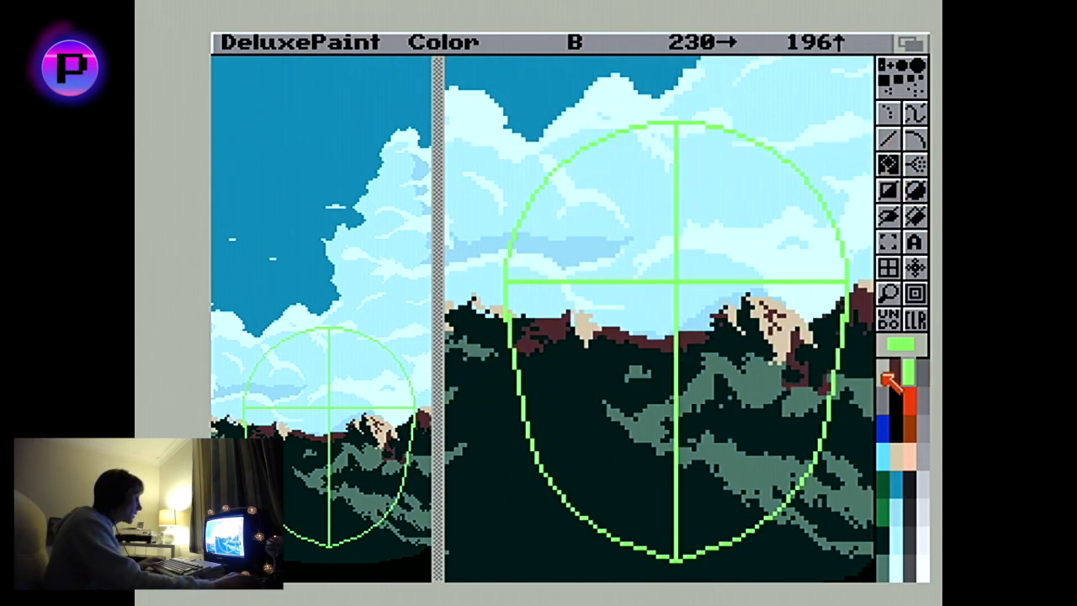
left_click(909, 453)
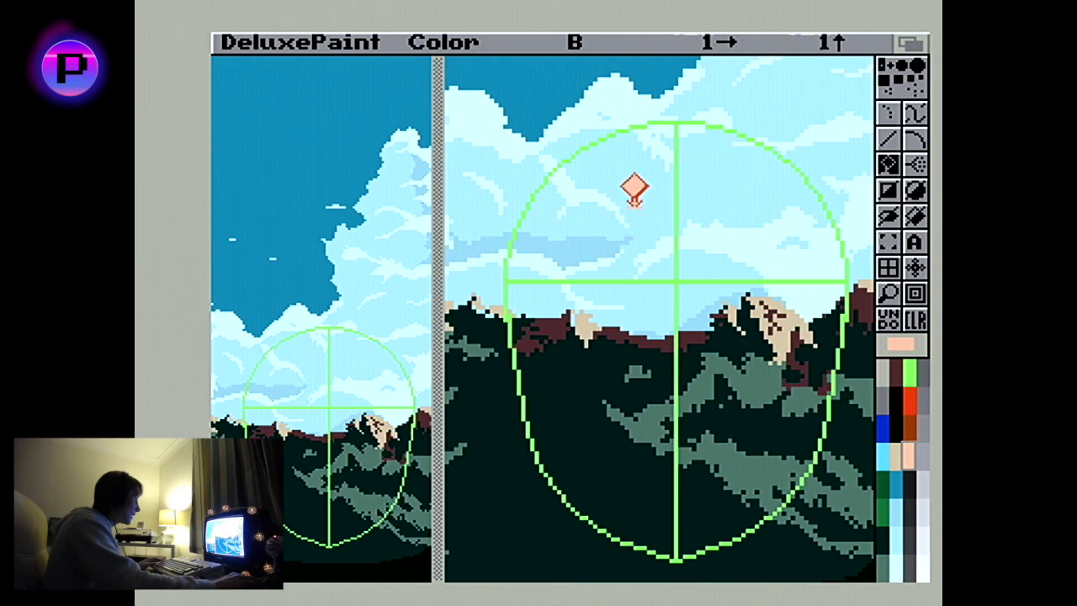
left_click(633, 187)
left_click(733, 202)
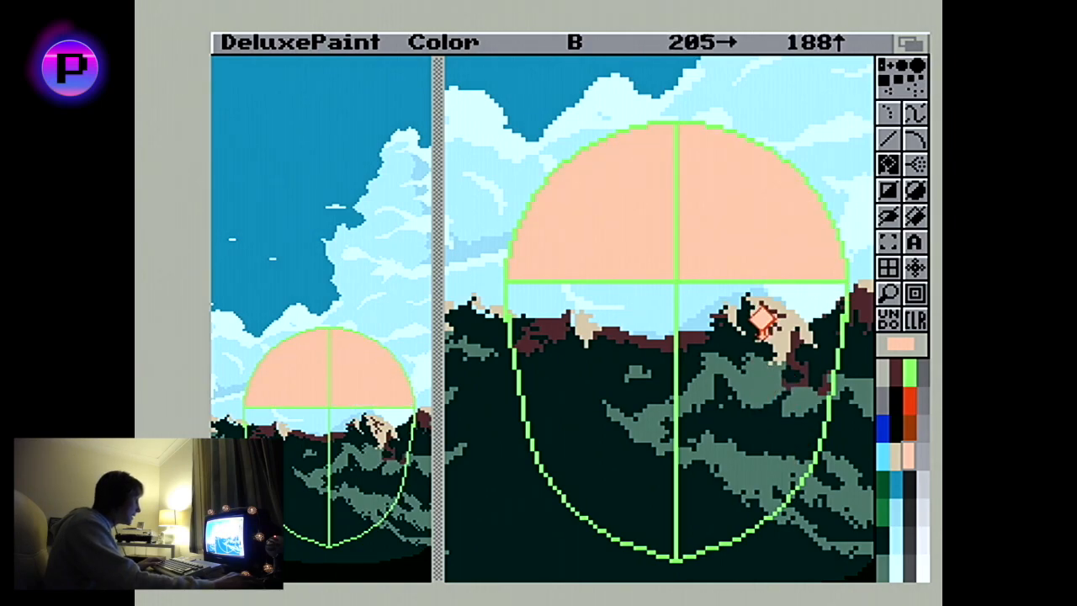
left_click(761, 318)
left_click(576, 388)
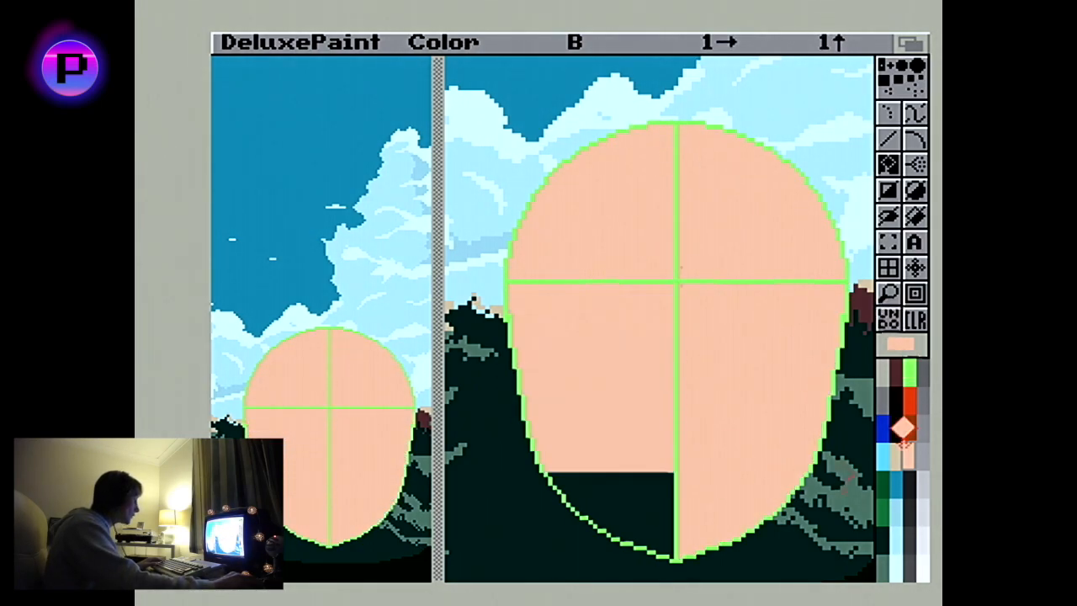
- Redraw the head's horizontal and vertical guide lines as straight red lines and return to the unmagnified view
left_click(887, 138)
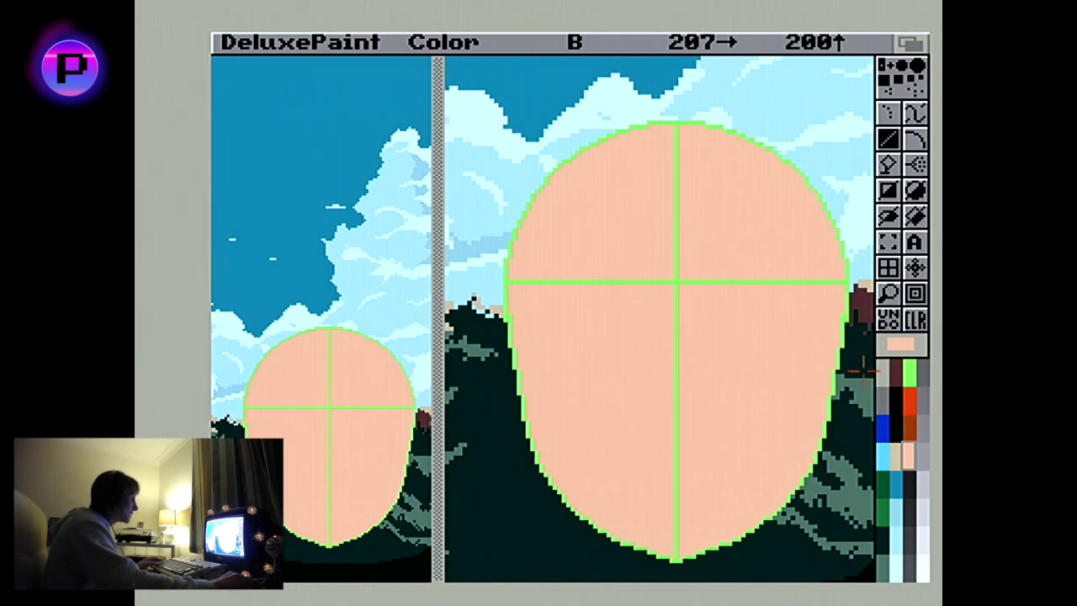
left_click(911, 402)
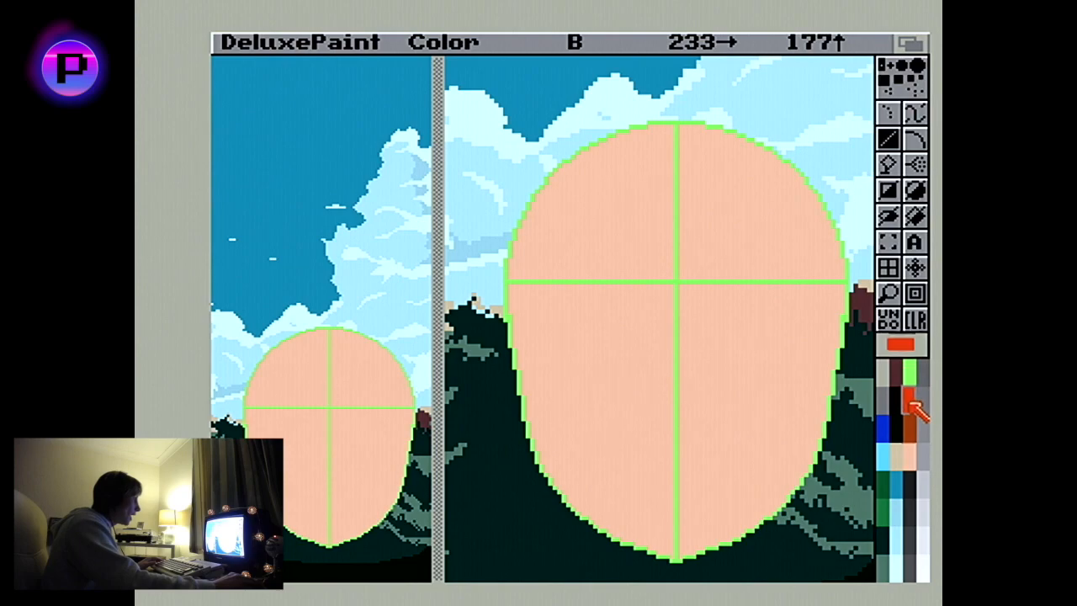
left_click_drag(593, 282, 507, 281)
left_click(590, 238)
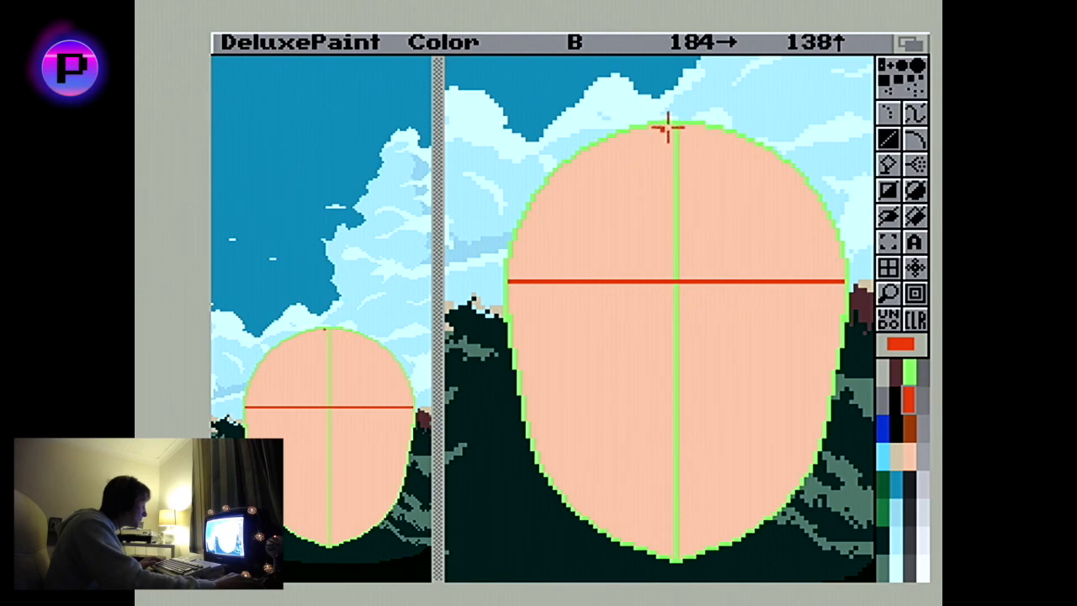
left_click_drag(674, 127, 675, 560)
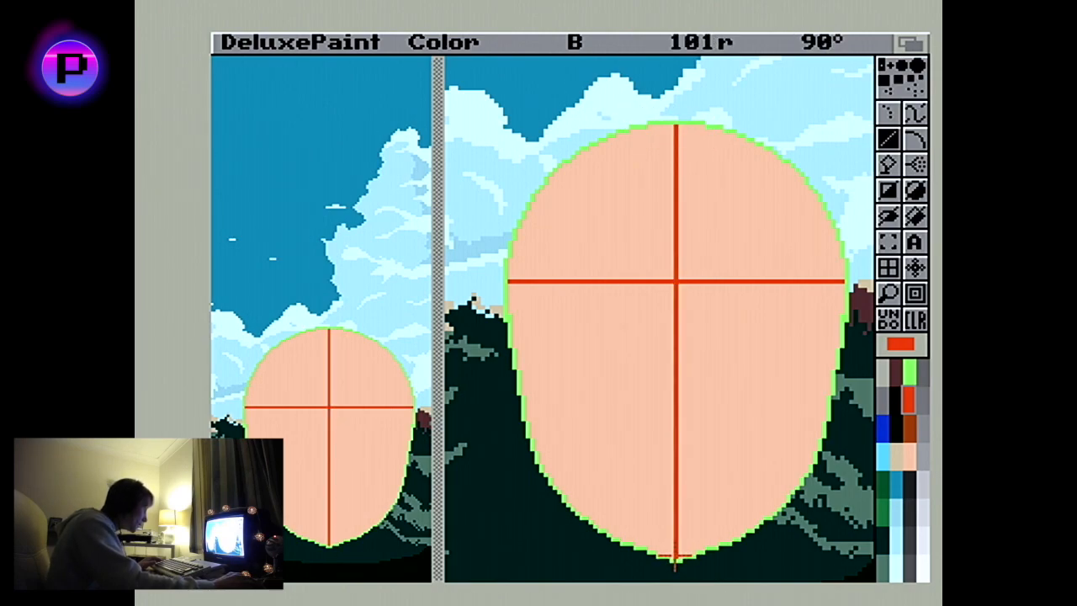
left_click(886, 296)
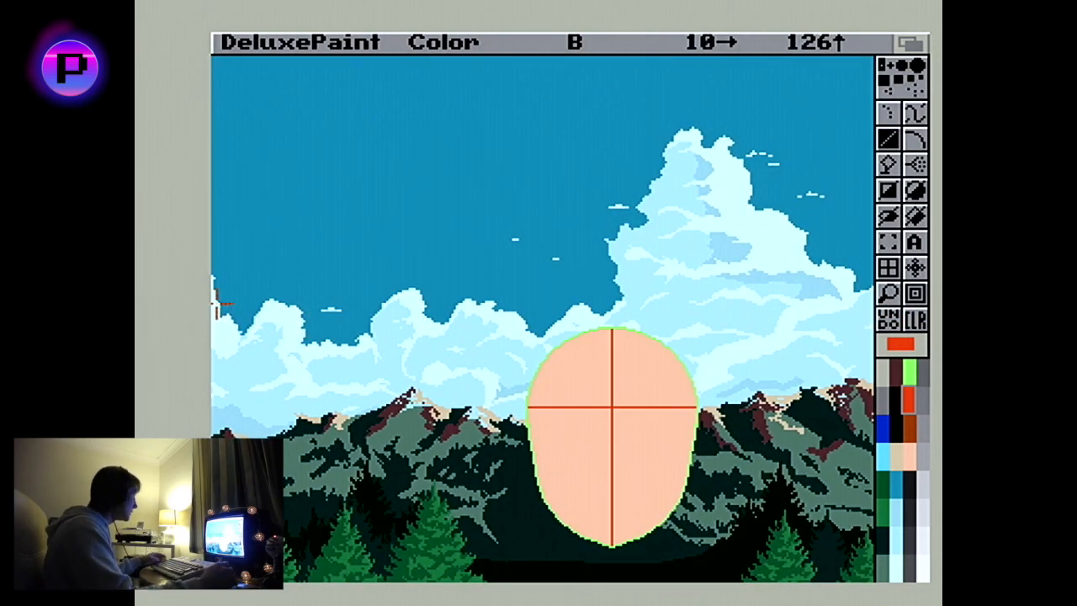
- Make a stencil locking every colour except light green, and recolour the head outline black with a filled rectangle
key("asciitilde")
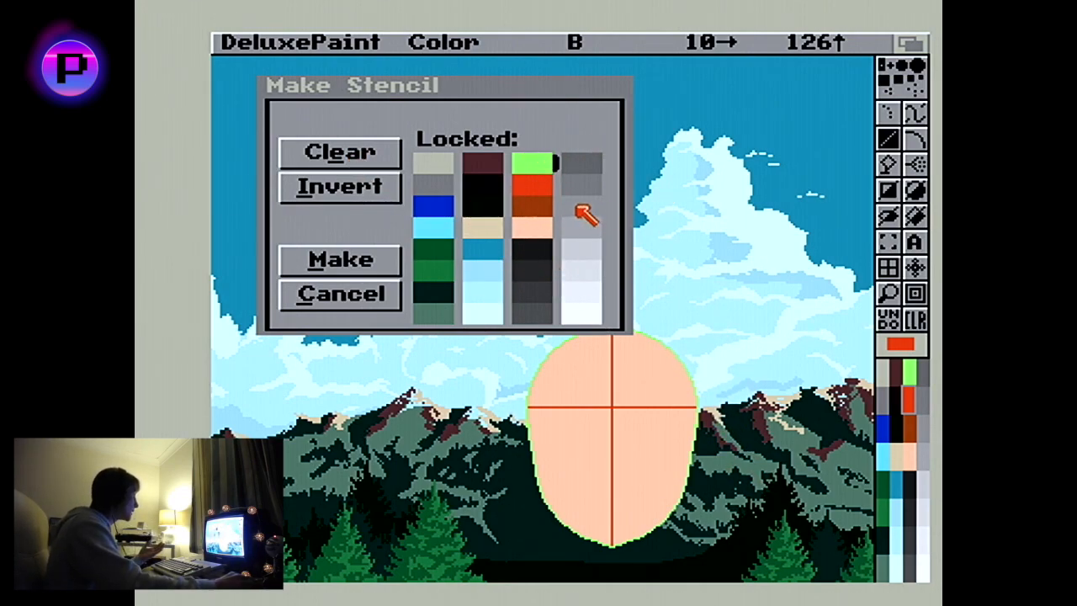
left_click(343, 188)
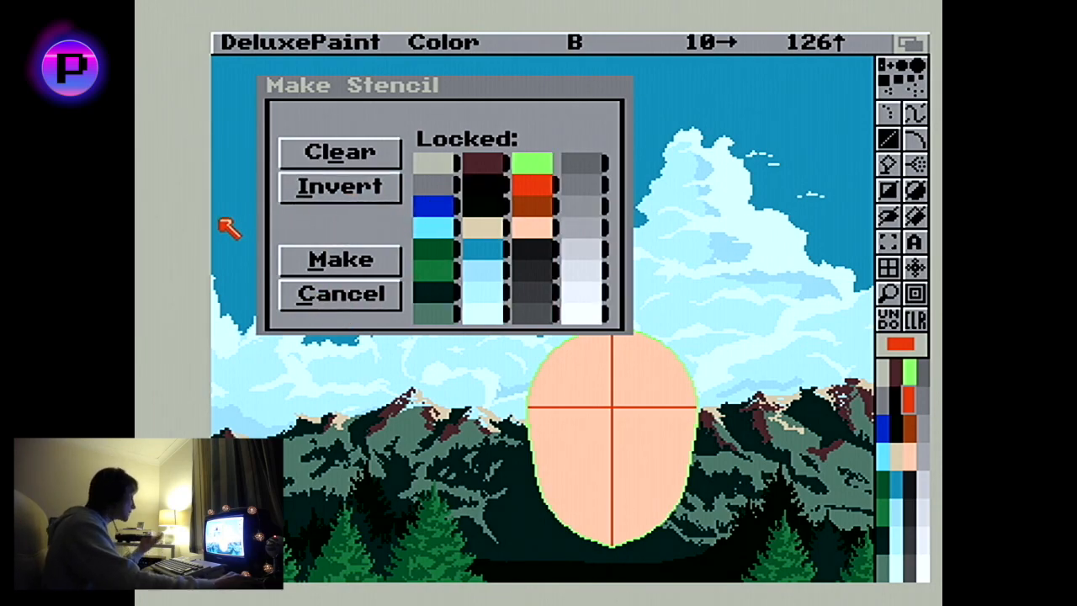
left_click(324, 261)
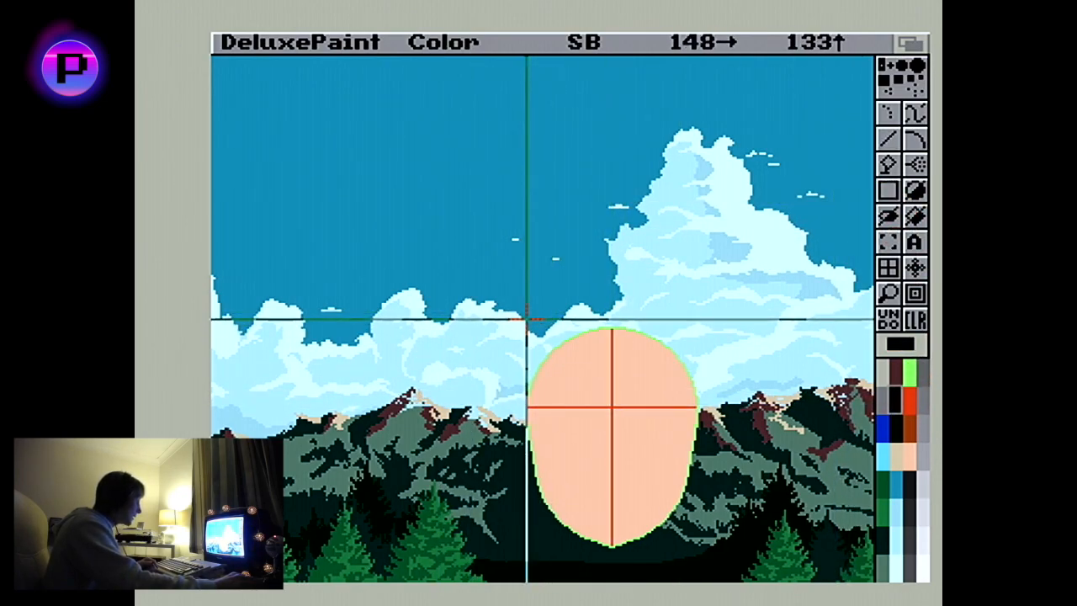
left_click_drag(513, 315, 717, 556)
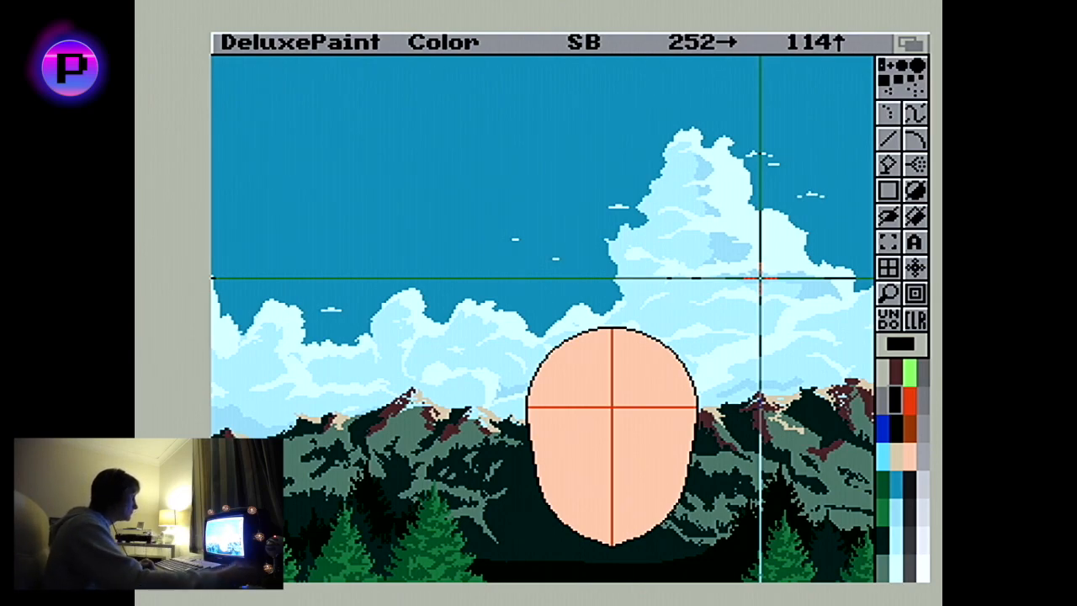
- Clear all locked colours and remake the stencil so that no colour is protected
left_click(890, 241)
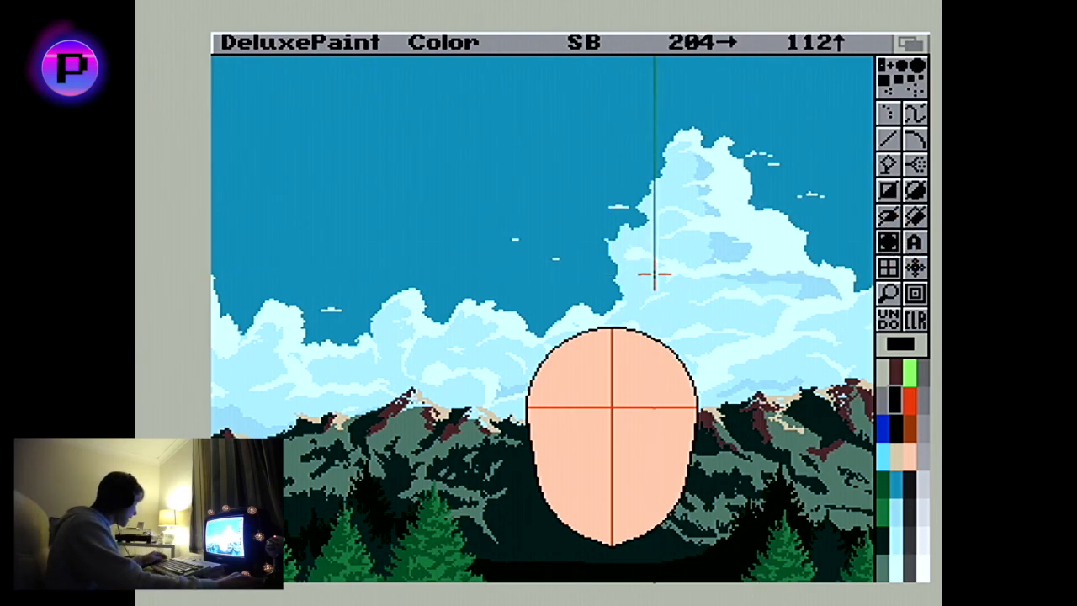
key("shift+grave")
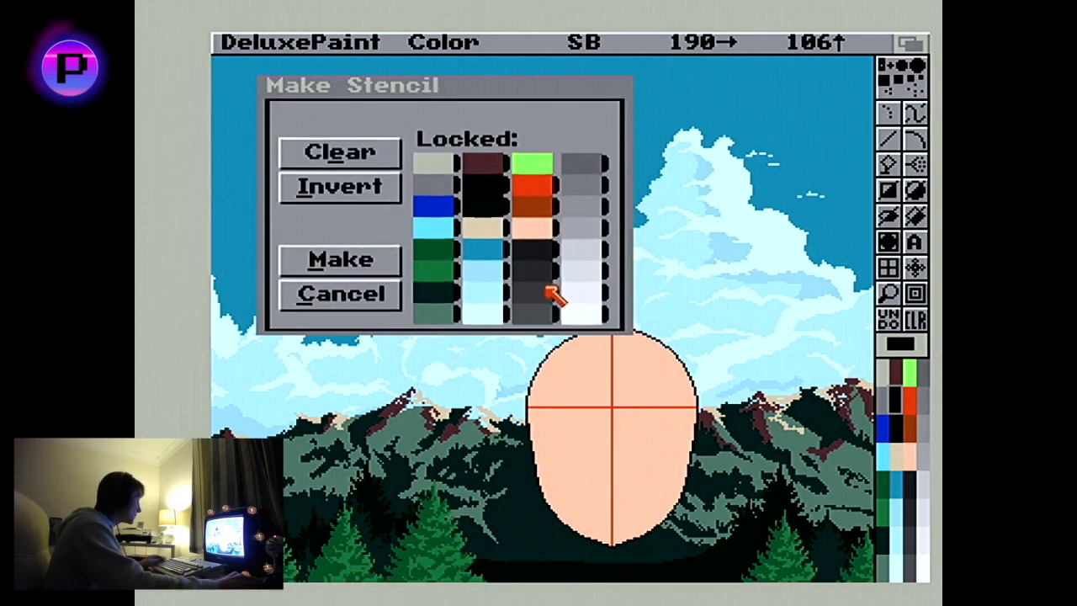
left_click(346, 160)
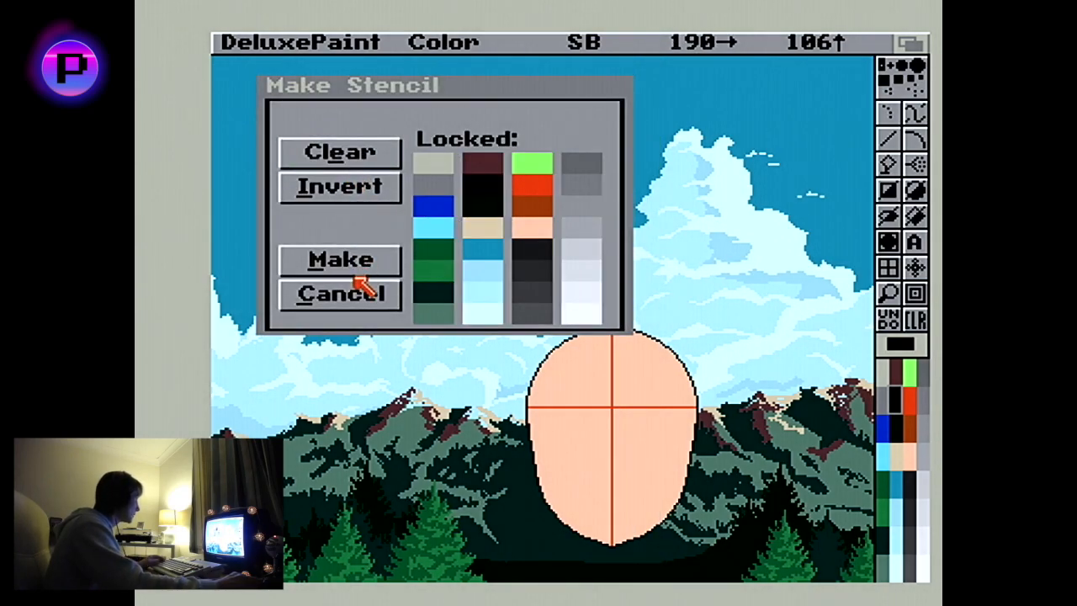
left_click(355, 274)
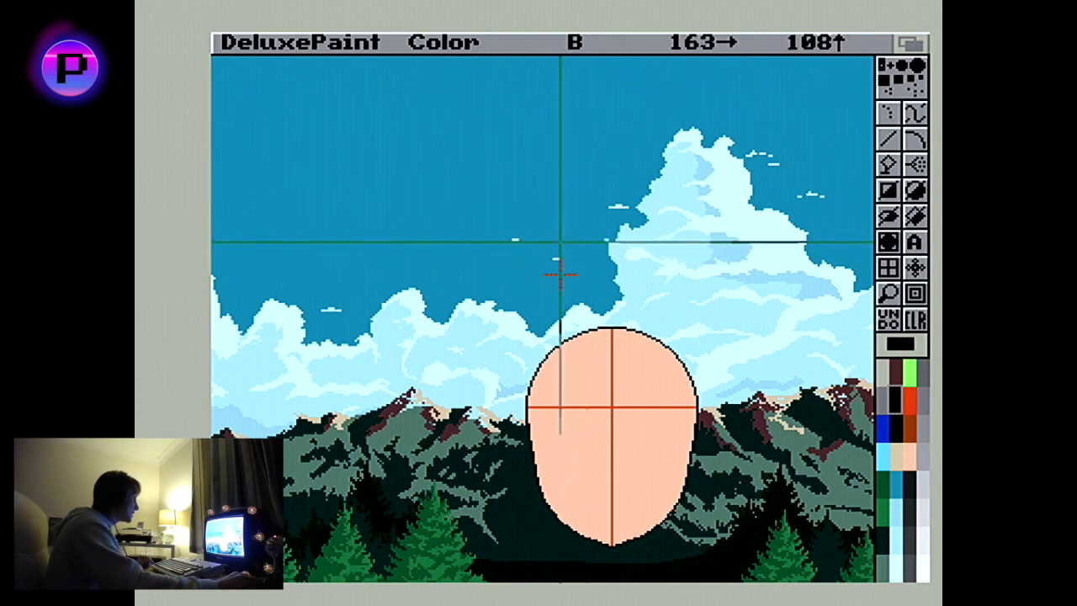
- Pick up the whole head as a brush, cutting it out of the mountain scene
left_click_drag(511, 298, 717, 550)
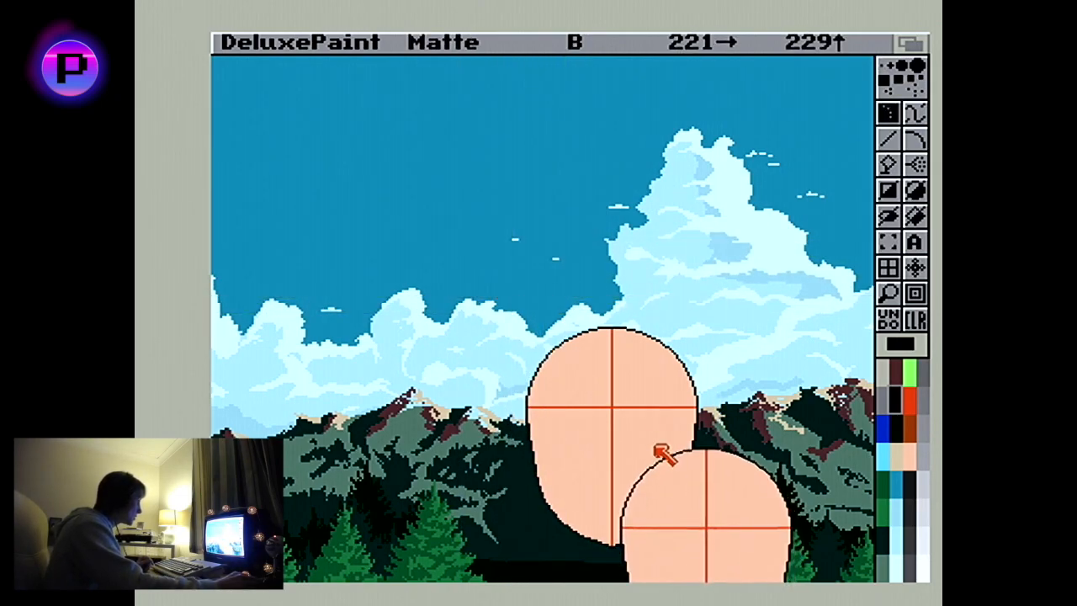
left_click(890, 246)
mouse_move(513, 315)
left_mouse_down()
mouse_move(646, 481)
mouse_move(723, 555)
left_mouse_up()
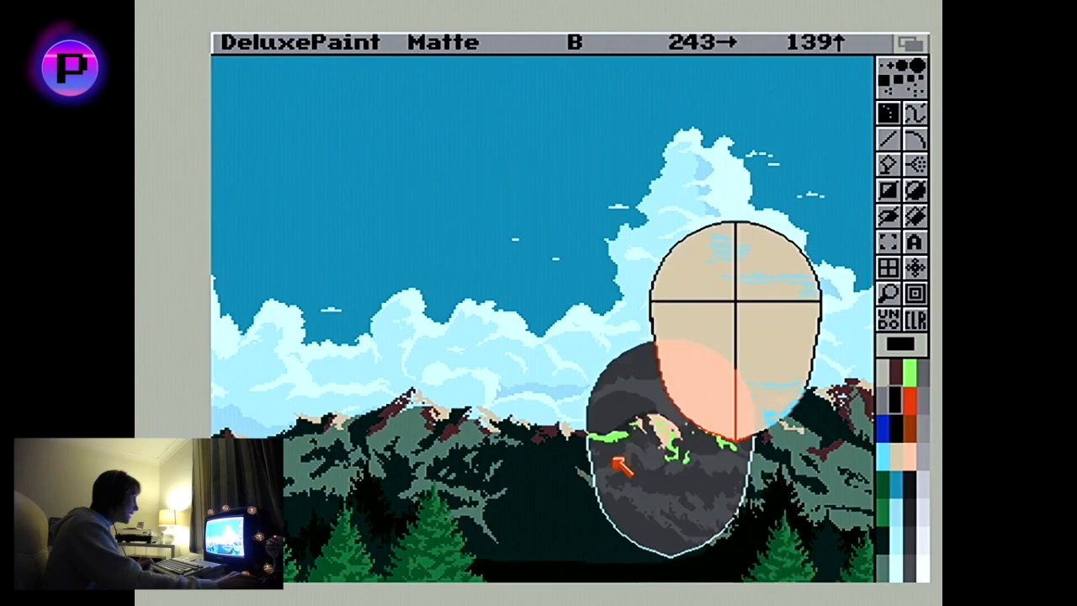